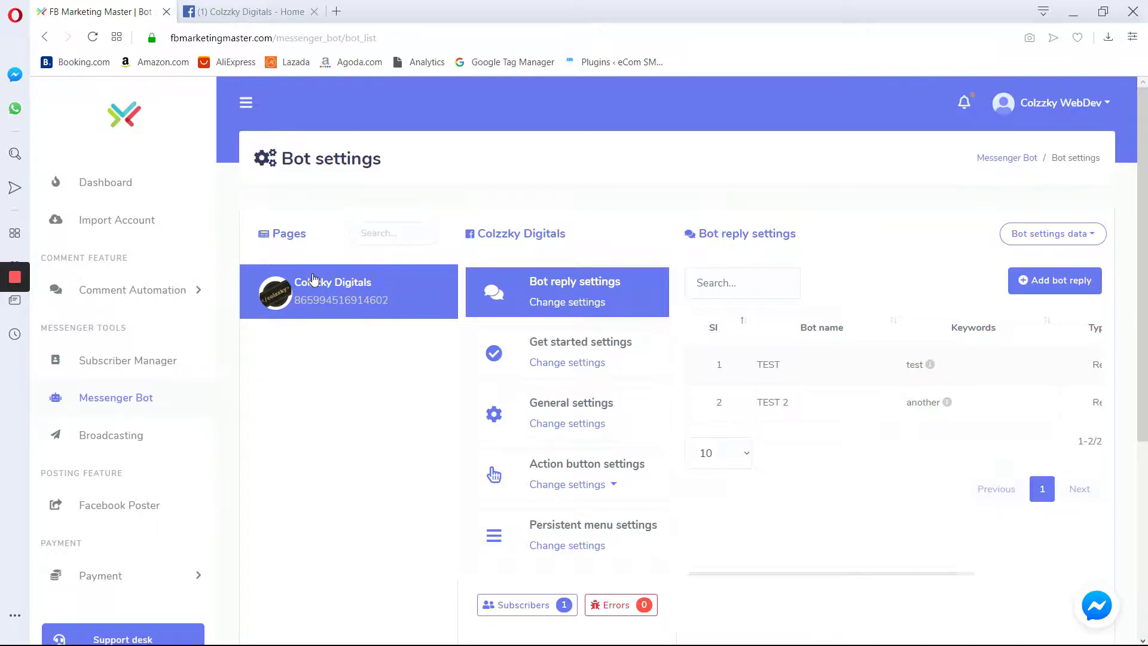
Add a new bot reply for the Colzzky Digitals page and name it "Bot Reply With Post Back ID"
drag(393, 159, 314, 158)
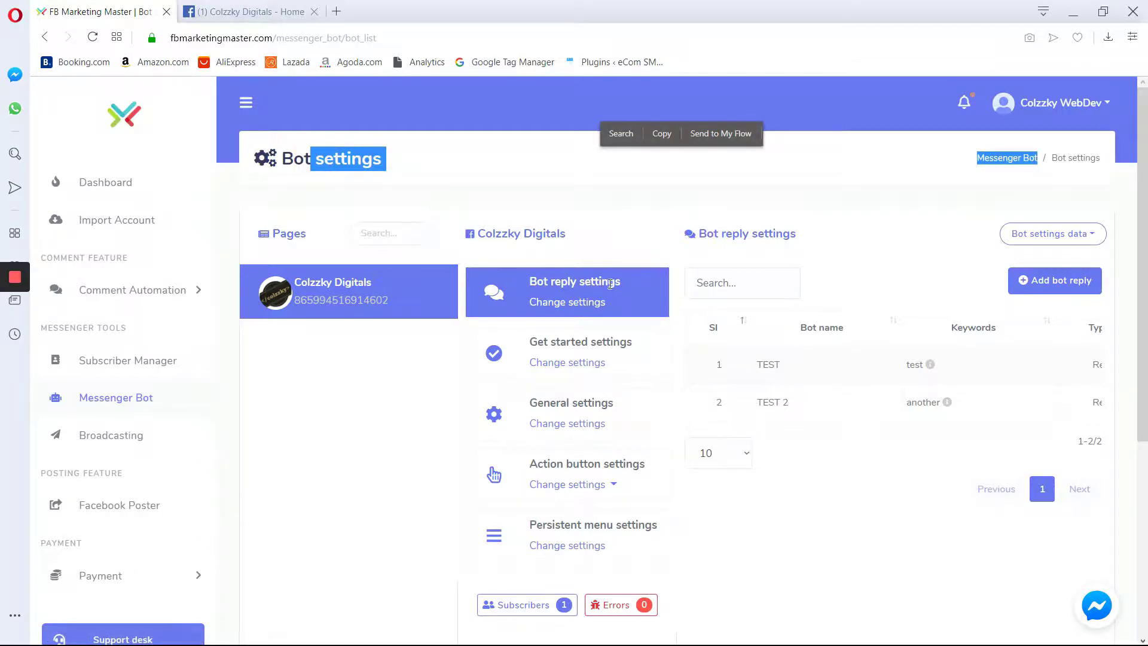
click(674, 195)
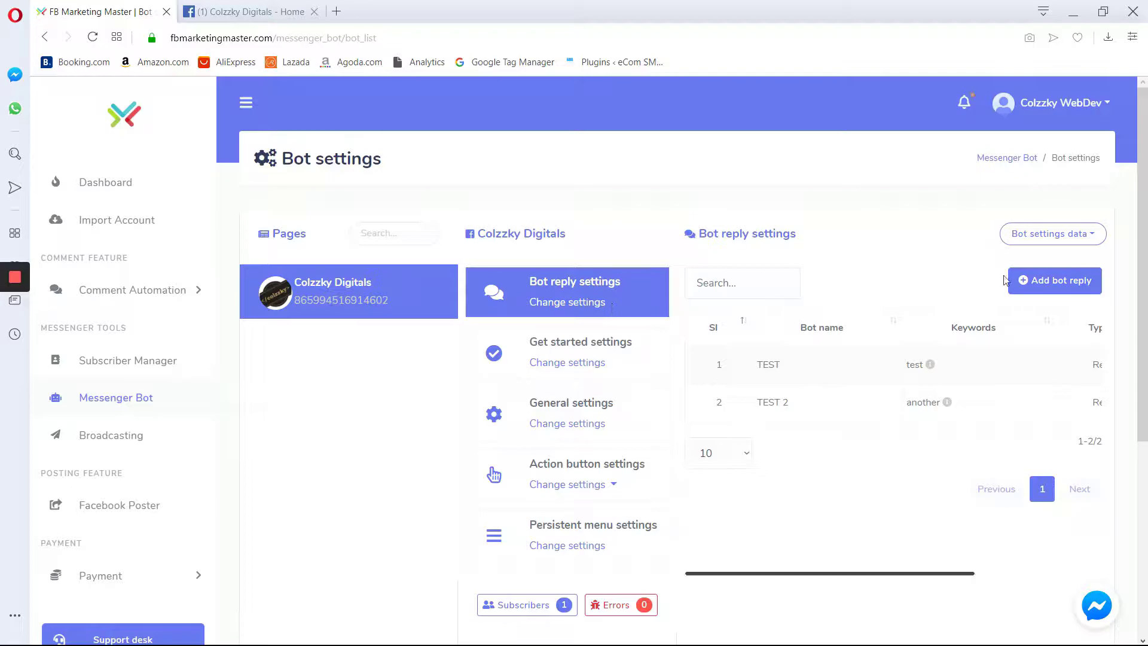
click(1042, 282)
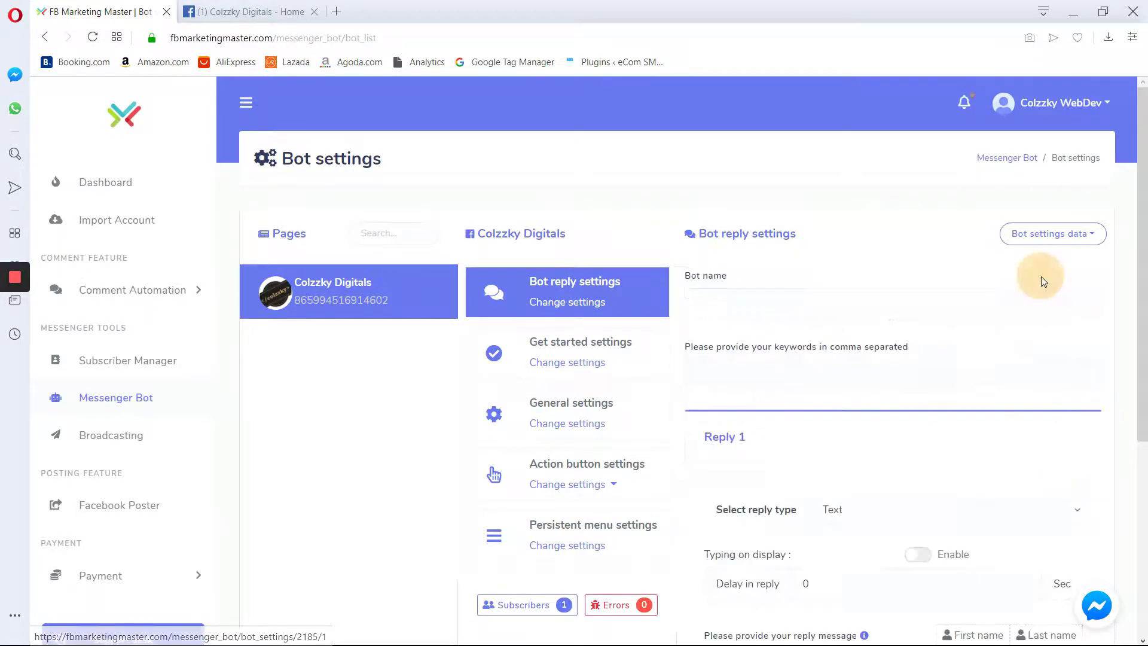
click(768, 300)
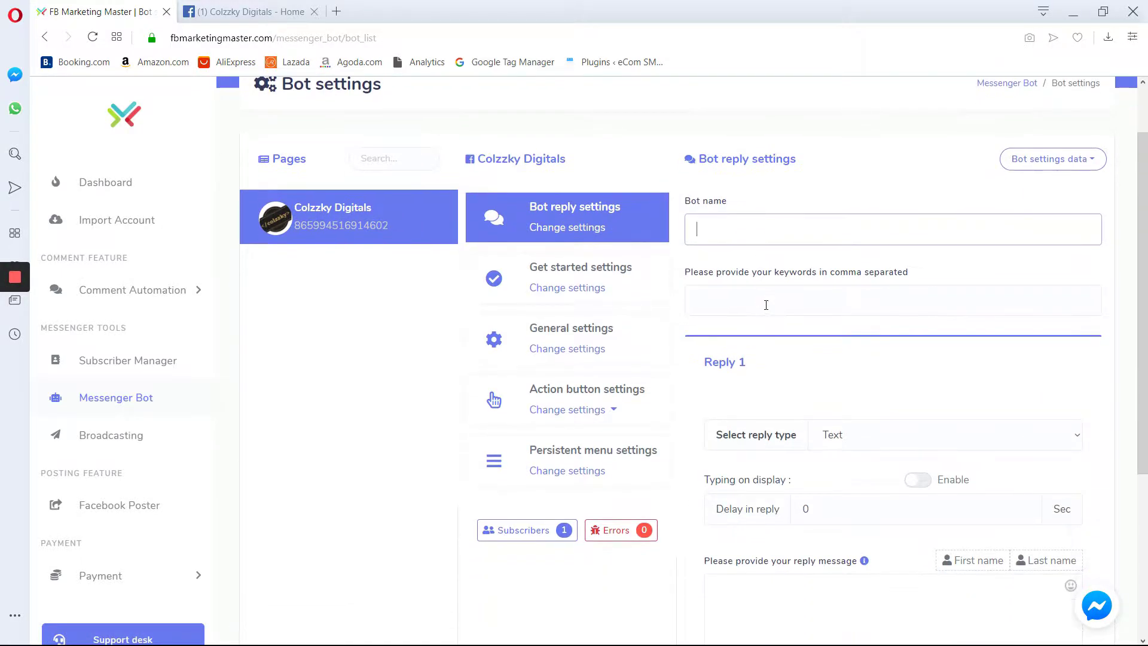
text(Bot Reply With Post Back)
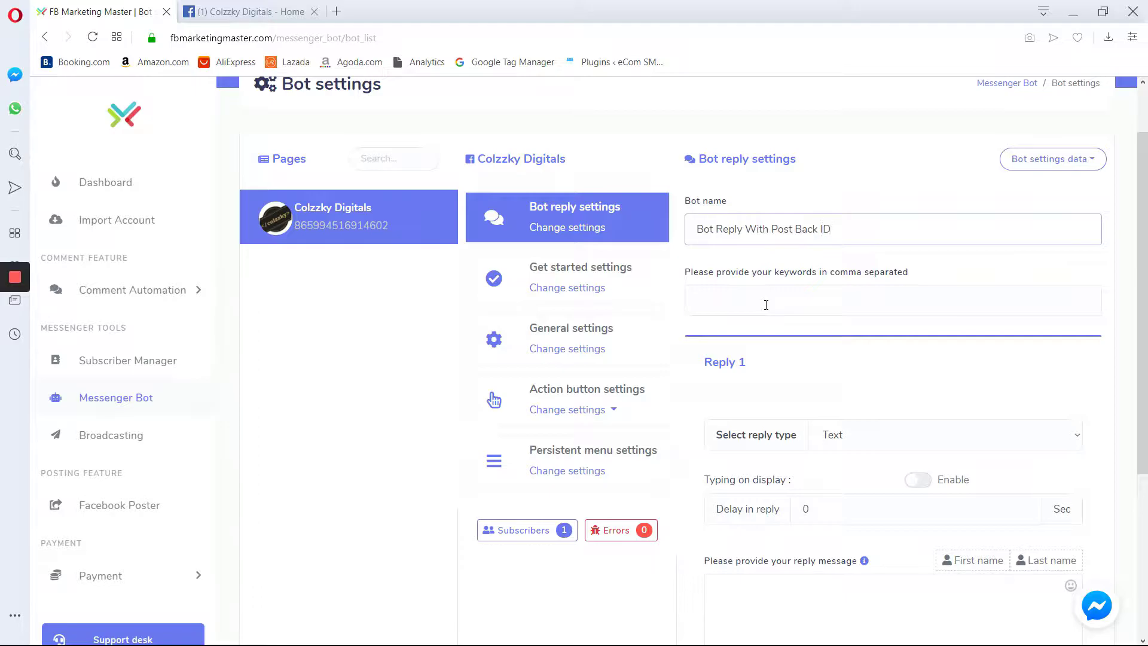
text( ID)
Set the bot reply's trigger keyword to "postback"
scroll(766, 305, up, 1)
scroll(801, 331, down, 2)
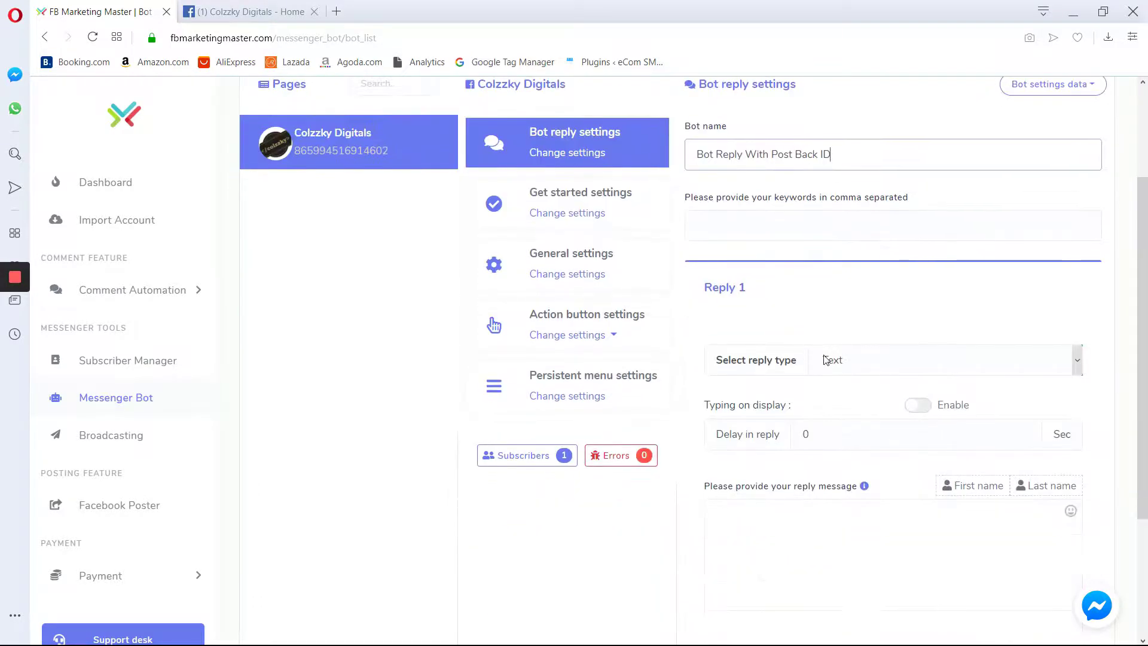
scroll(820, 354, up, 1)
click(730, 296)
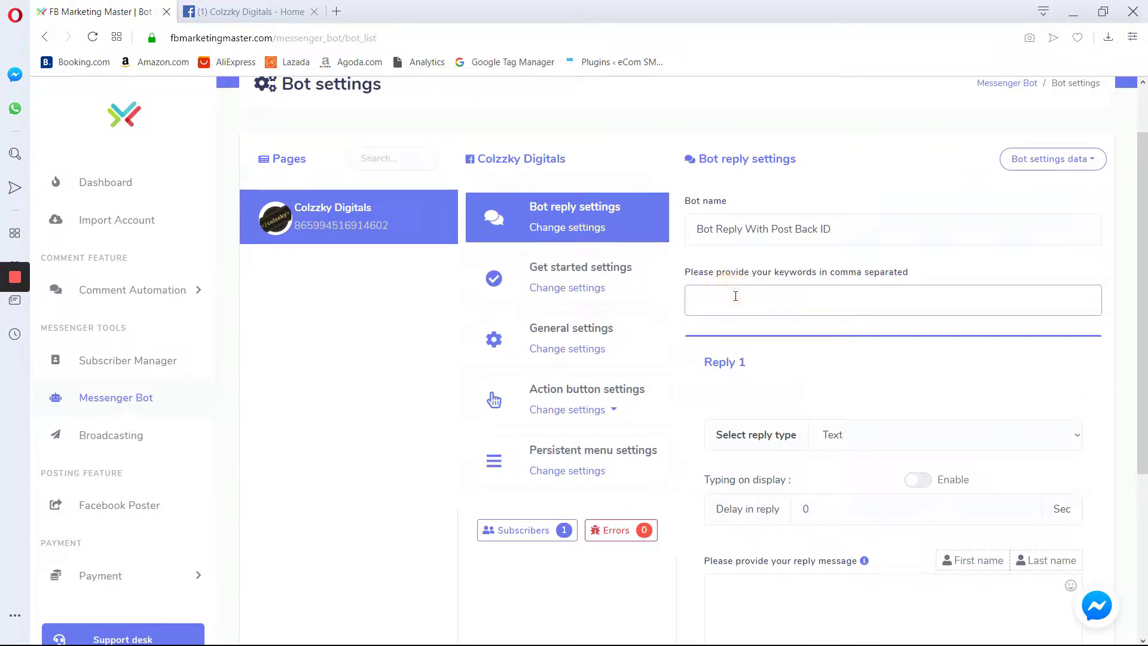
text(postback)
click(786, 338)
scroll(787, 342, down, 3)
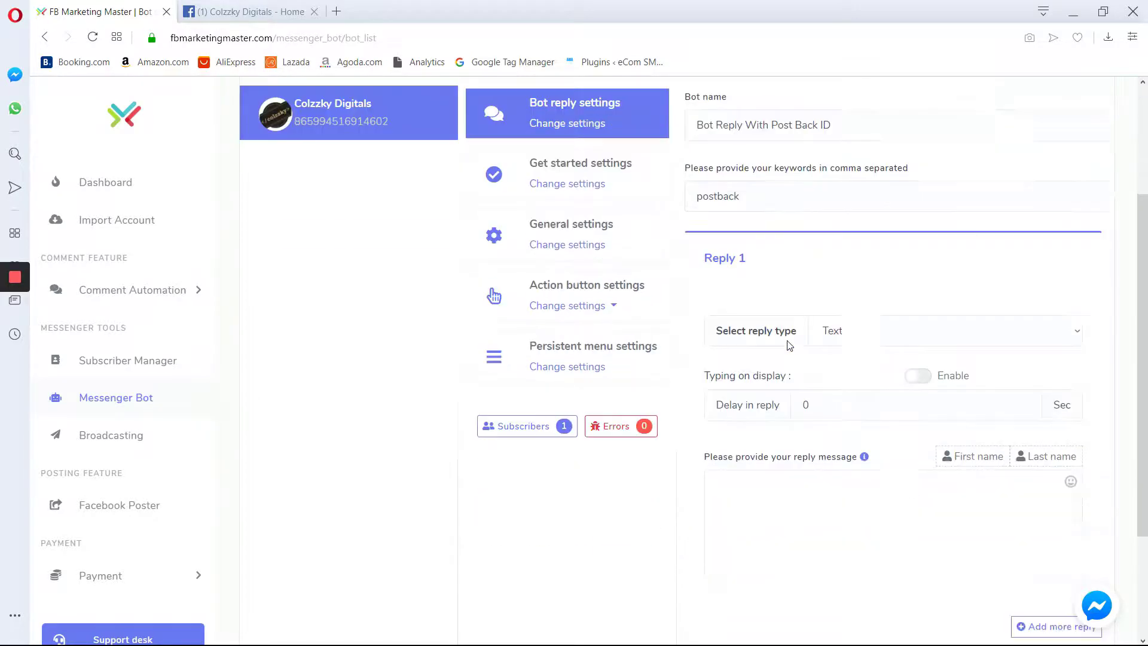
Set the reply type of Reply 1 to Text with buttons
click(874, 287)
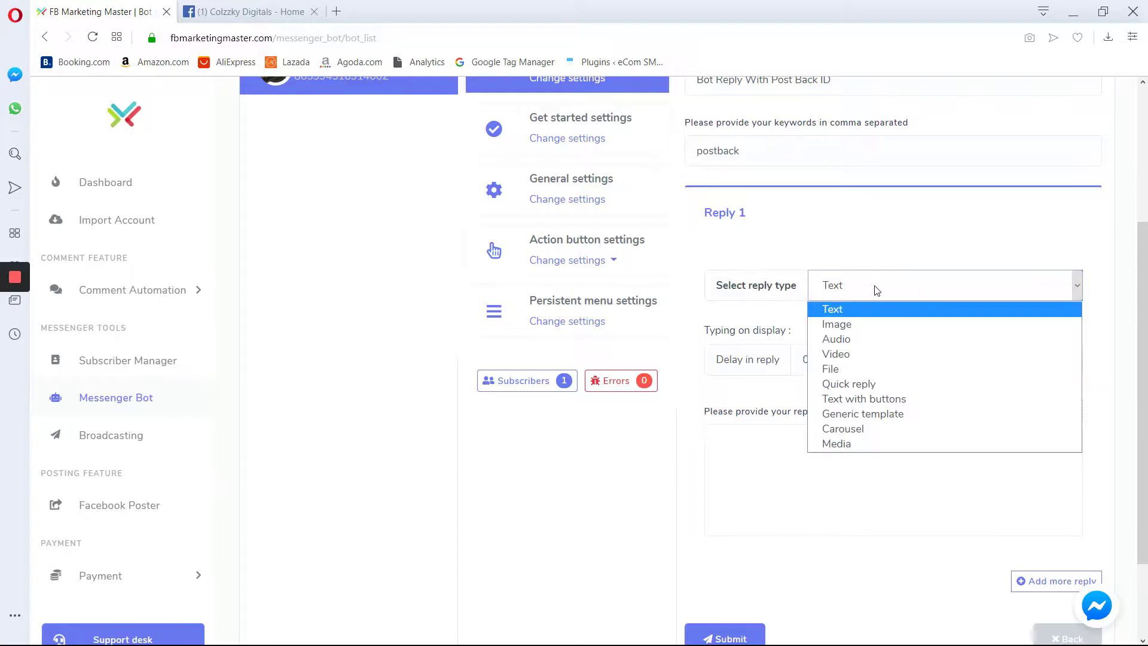
drag(723, 285, 849, 292)
click(855, 287)
click(848, 264)
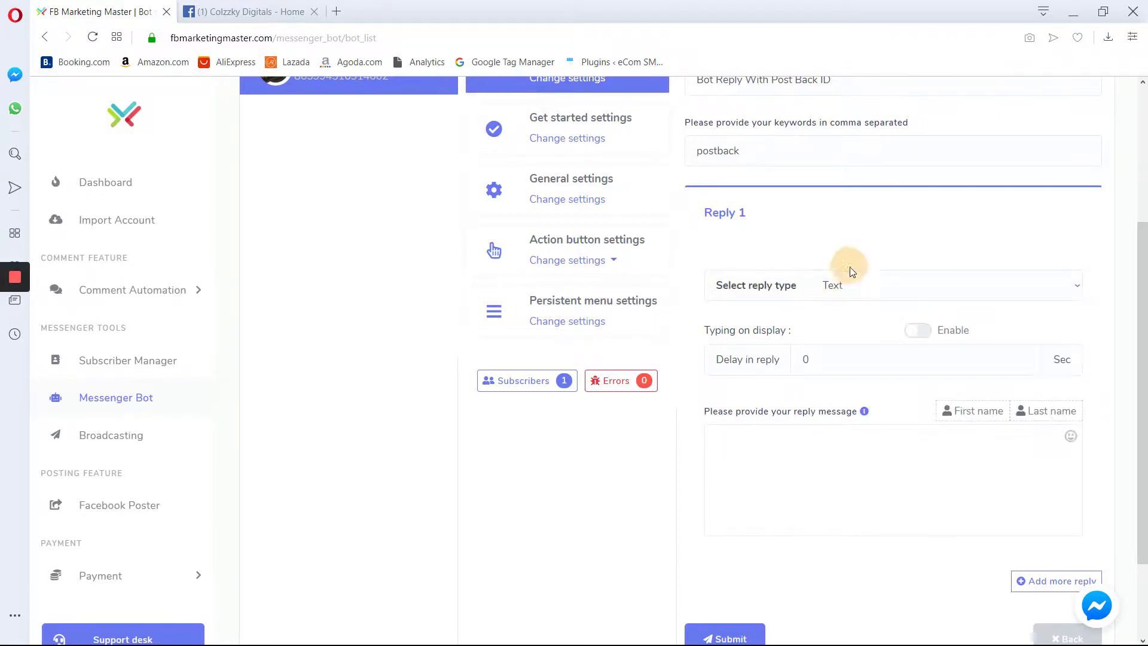
click(853, 284)
click(861, 400)
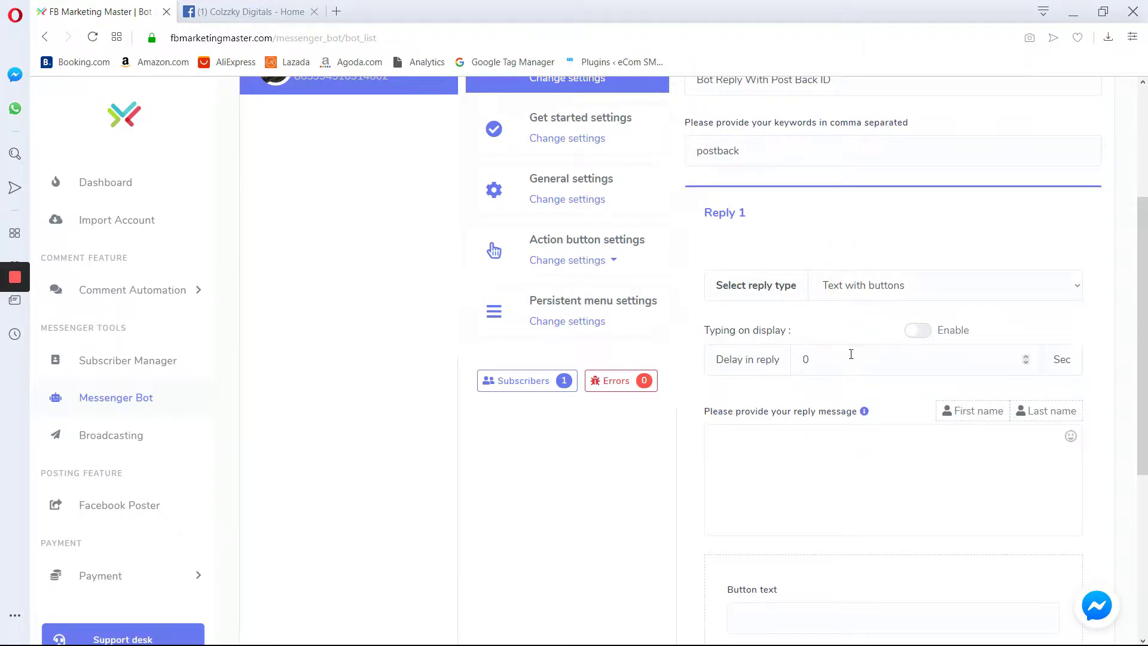
Set the button type of the reply's first button to Post back
scroll(848, 352, down, 3)
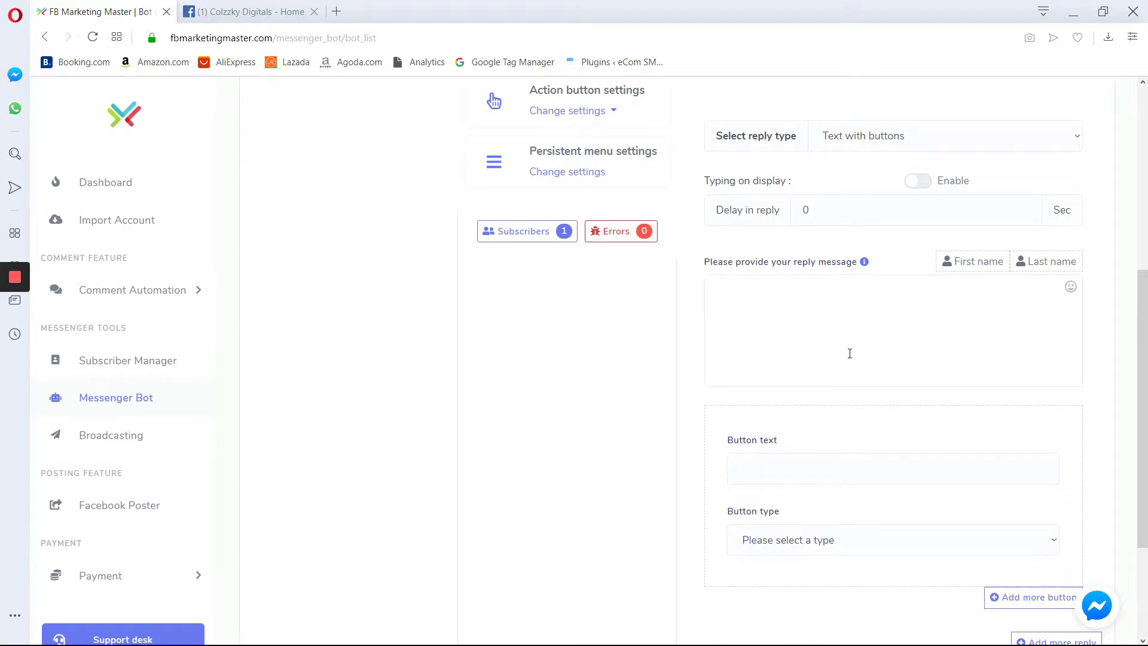
scroll(826, 434, down, 2)
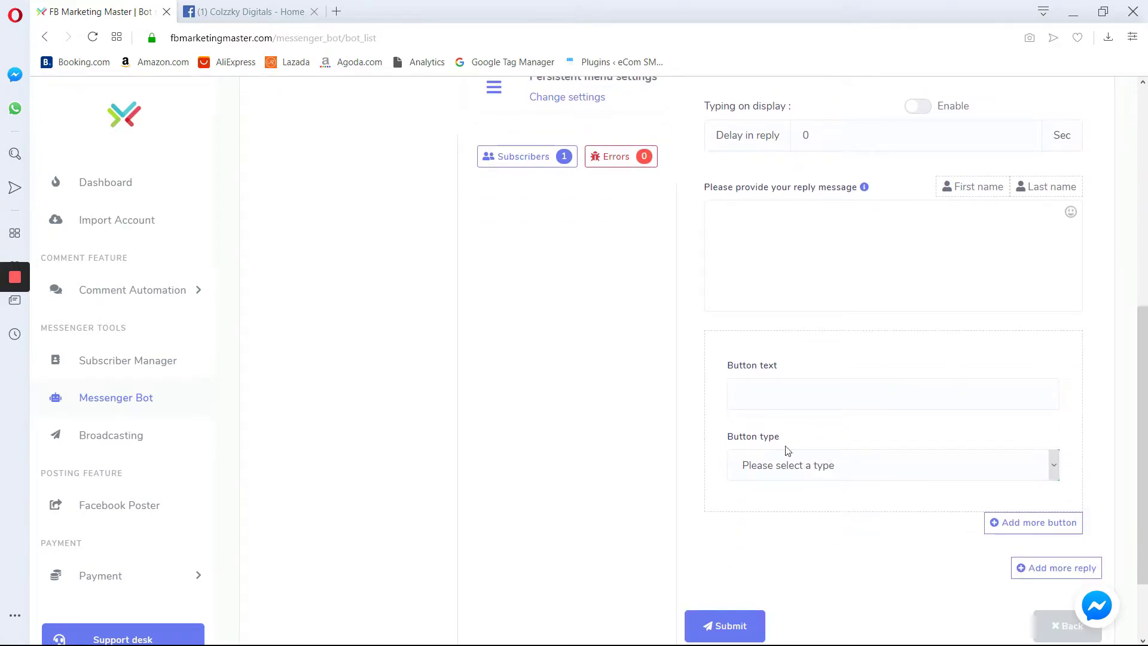
drag(791, 440, 727, 436)
click(804, 463)
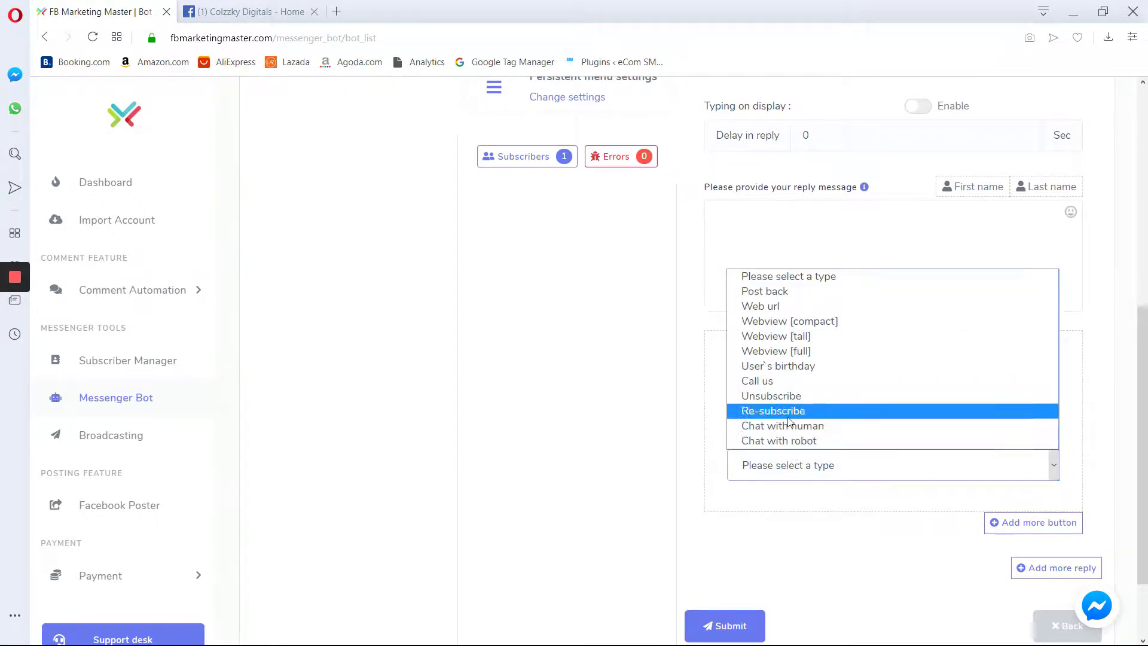
click(771, 291)
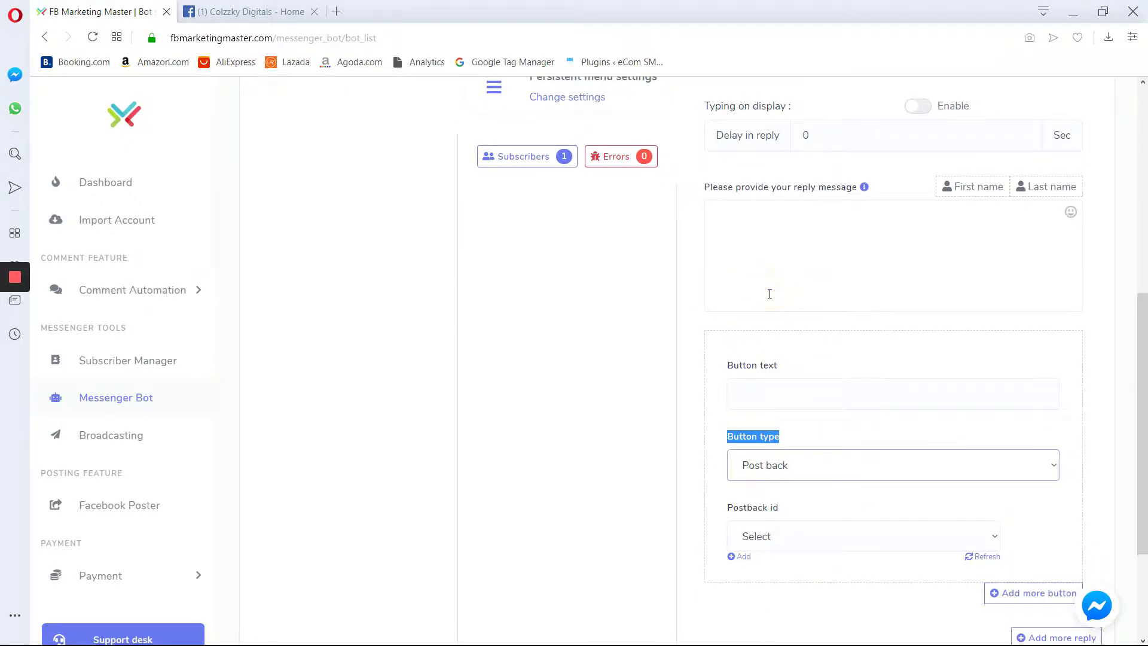
drag(779, 508, 712, 503)
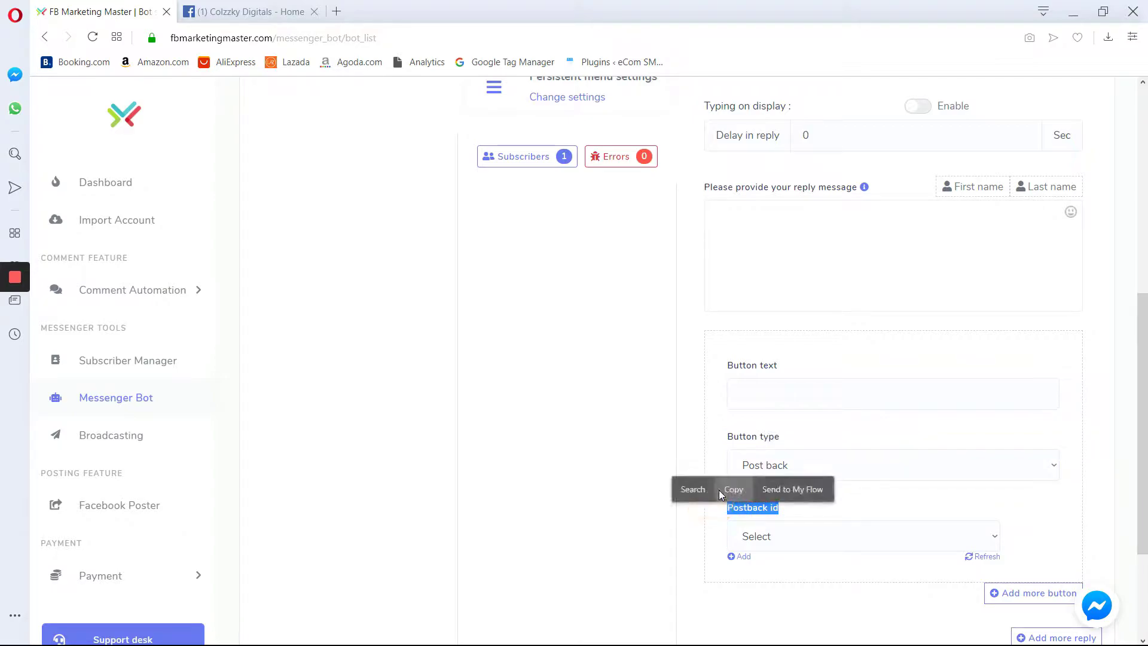
click(718, 463)
Enter "TEST MESSAGE WITH POSTBACK ID" as the reply message
scroll(715, 443, up, 1)
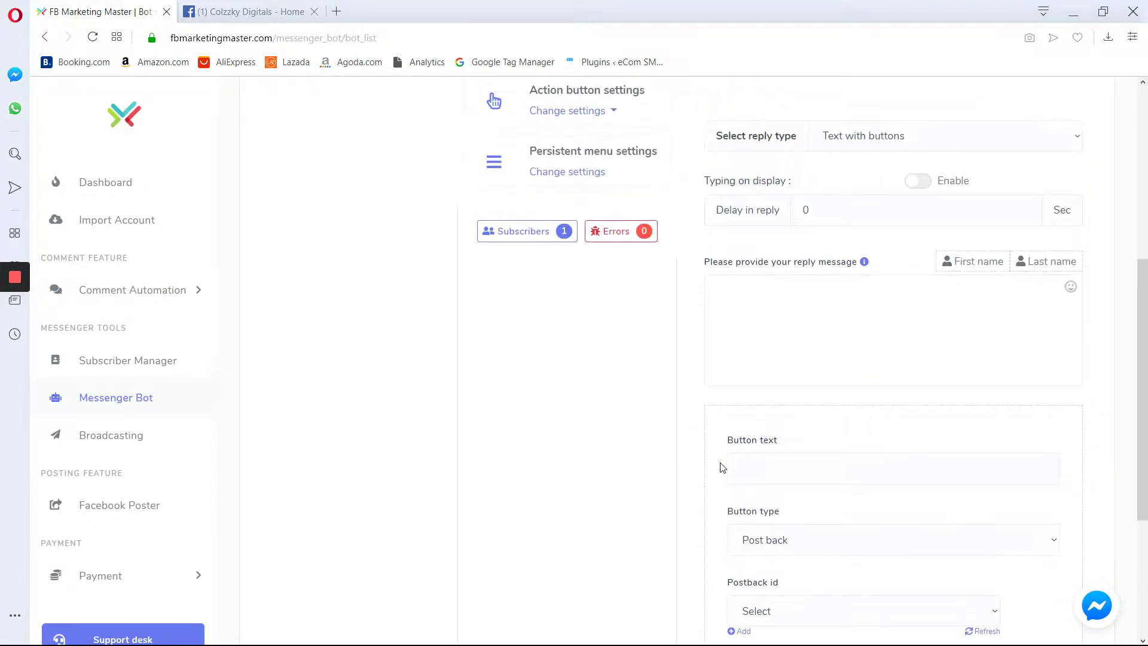
click(764, 338)
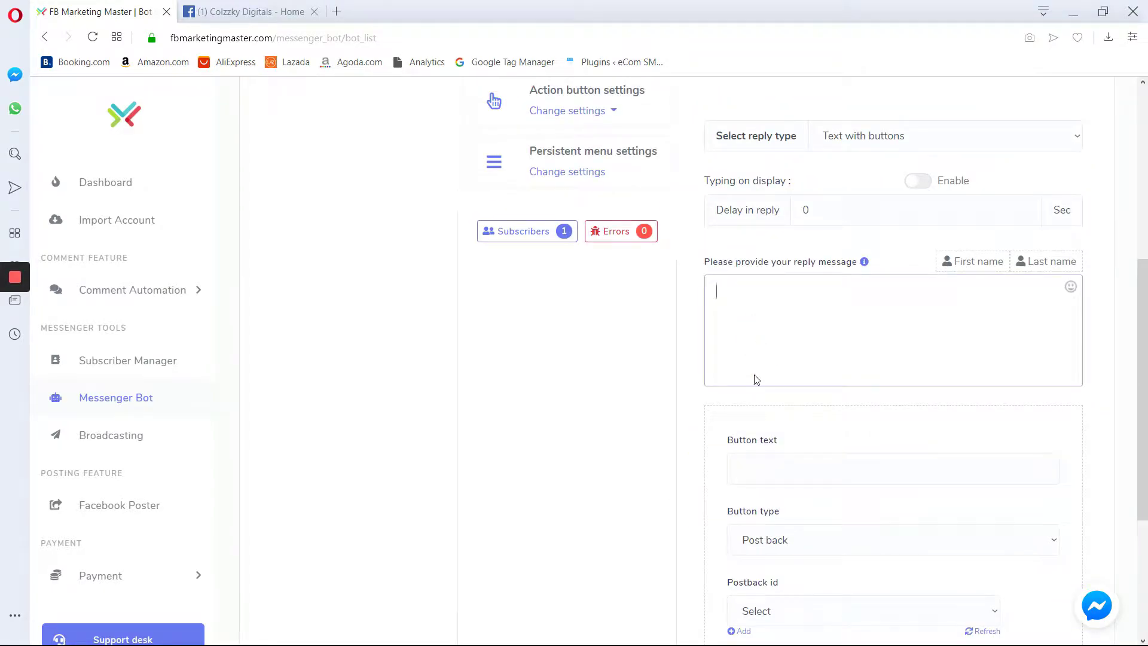
scroll(756, 383, up, 2)
scroll(756, 385, down, 1)
text(TEST MESSAGE WITH POSTBACK ID)
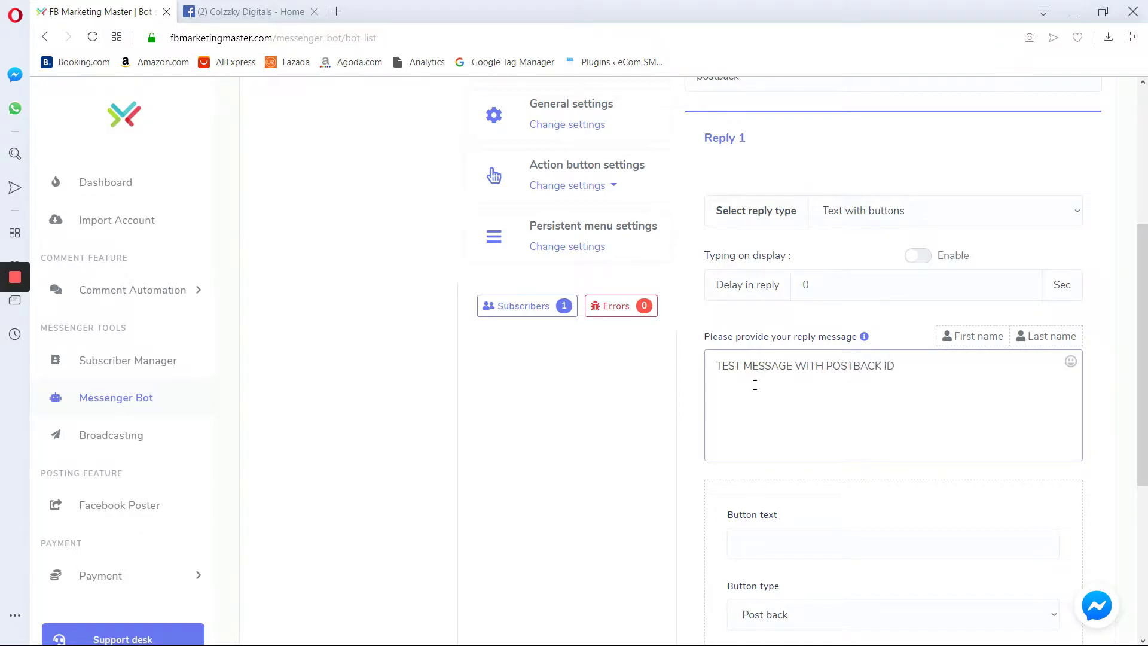
Change "POSTBACK" to "POST BACK" in the reply message and add the line "POST BACK ID = PRESET MESSAGE" below it
click(856, 365)
click(923, 364)
drag(827, 367, 922, 370)
key(ctrl+c)
click(795, 392)
key(ctrl+v)
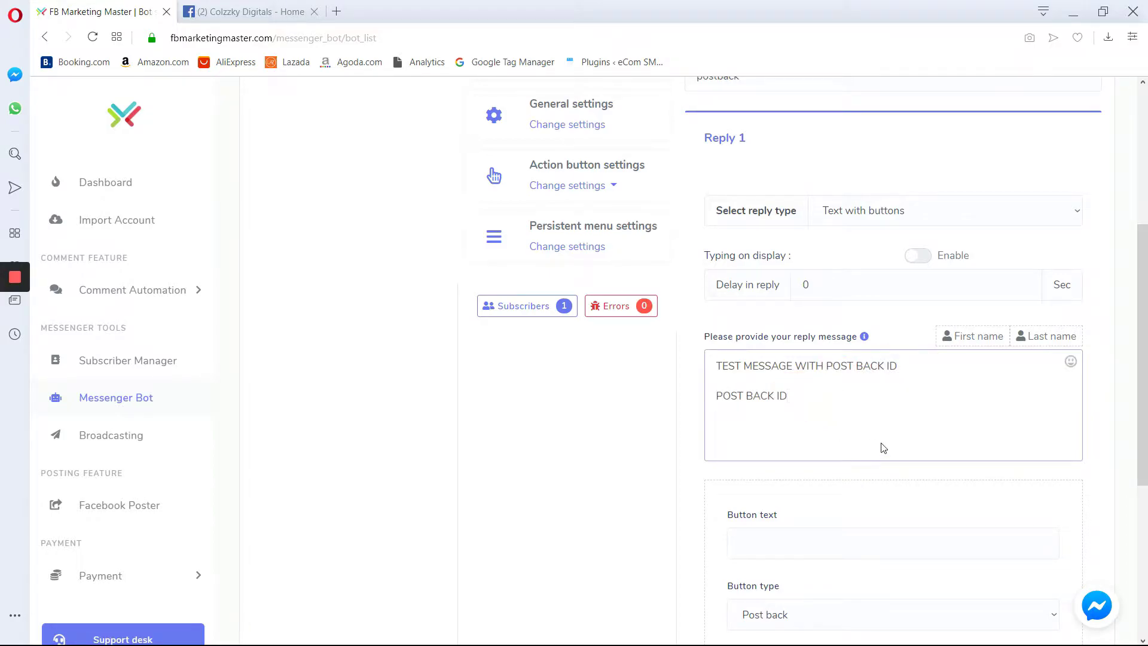
text(= PRESET MESSAG)
click(686, 461)
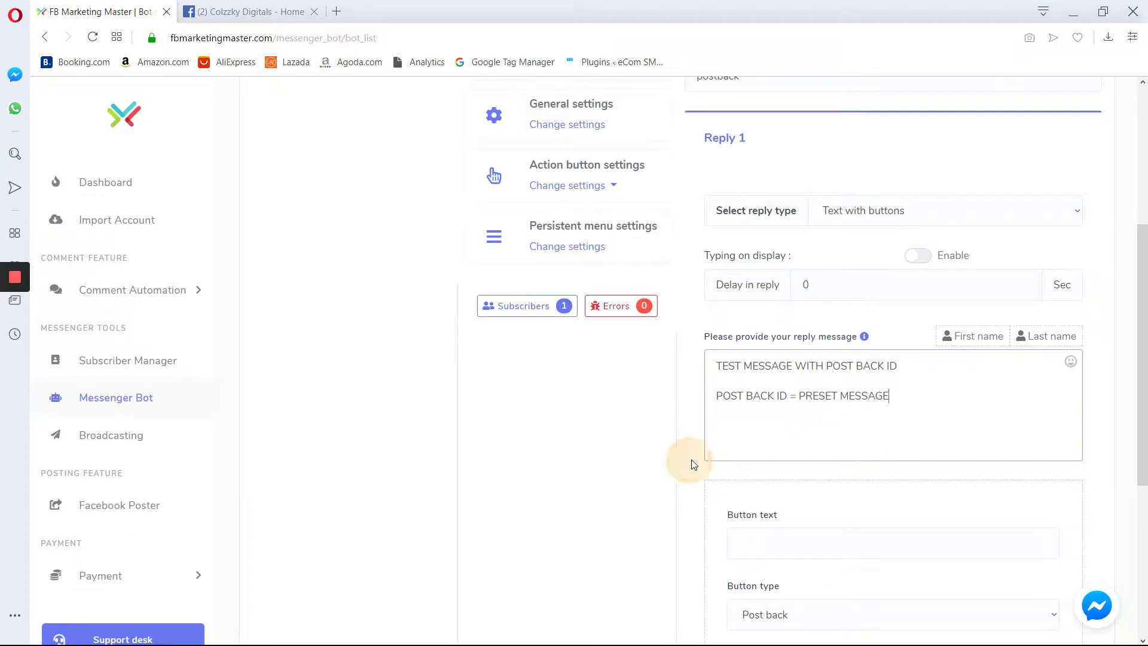
Set the button text to "TEST BUTTON"
scroll(789, 546, down, 4)
click(780, 320)
text(TEST BUTTON)
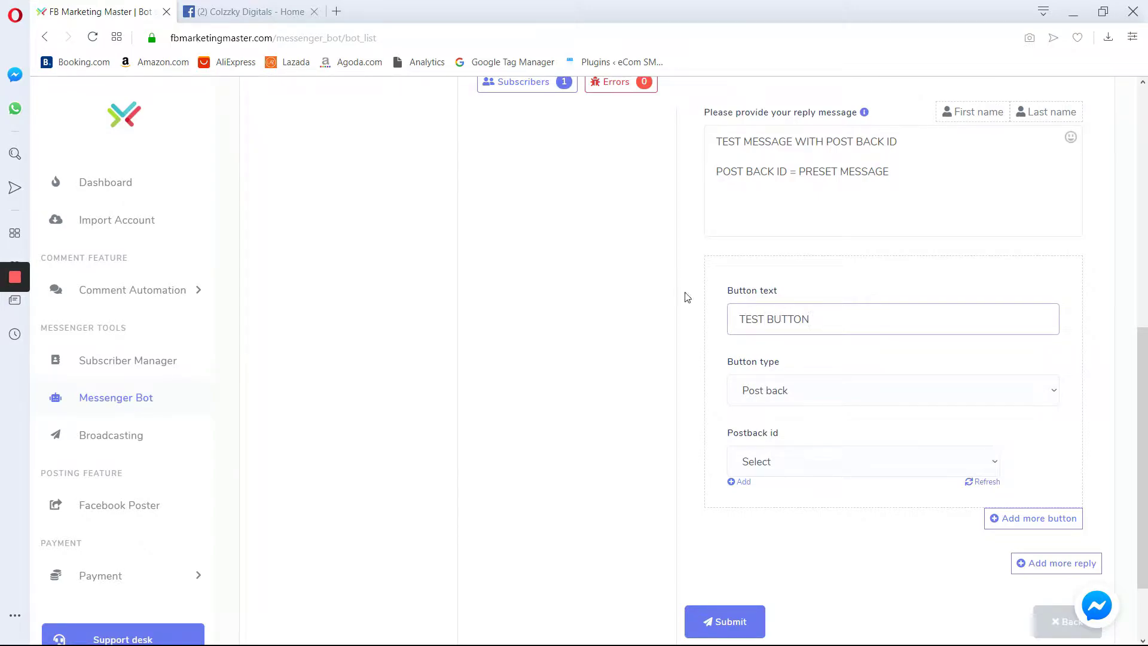
click(682, 322)
scroll(710, 335, up, 1)
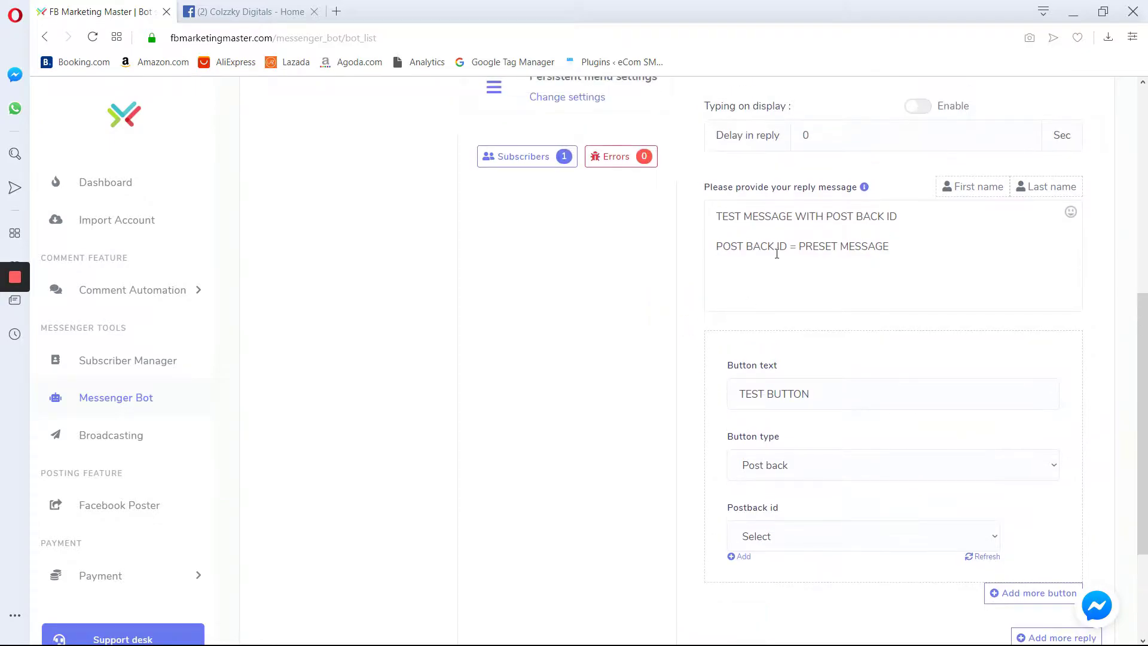
Open the Add template form for the button's postback id and look through its fields
drag(787, 246, 686, 246)
scroll(688, 350, down, 3)
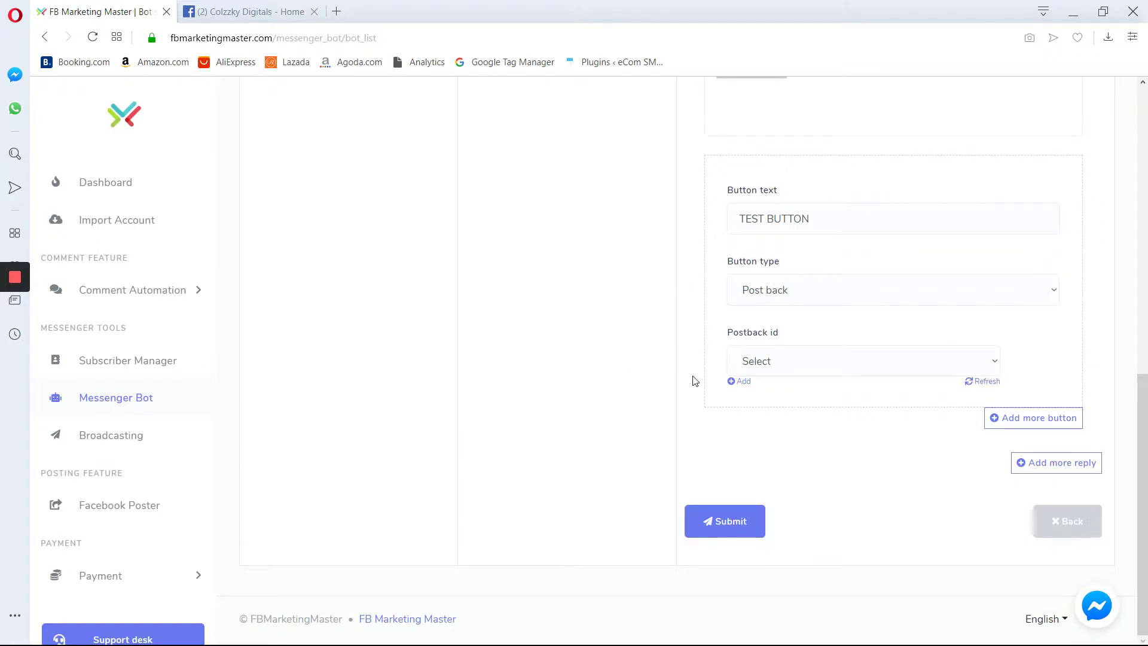
scroll(692, 379, up, 1)
scroll(740, 358, down, 1)
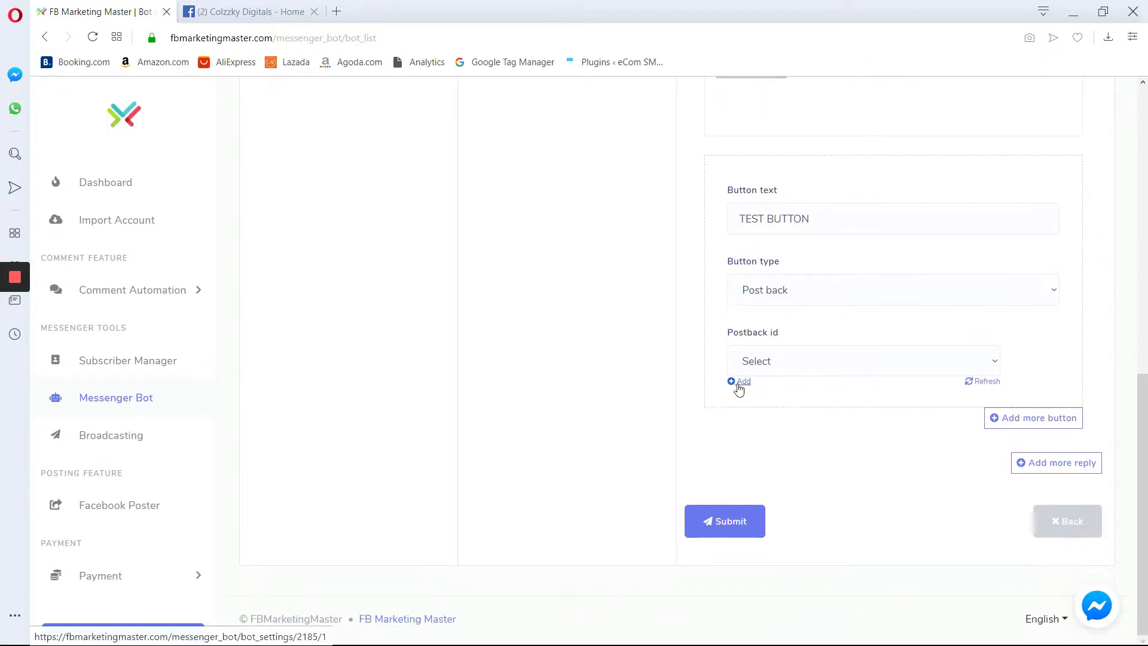
drag(779, 334, 733, 332)
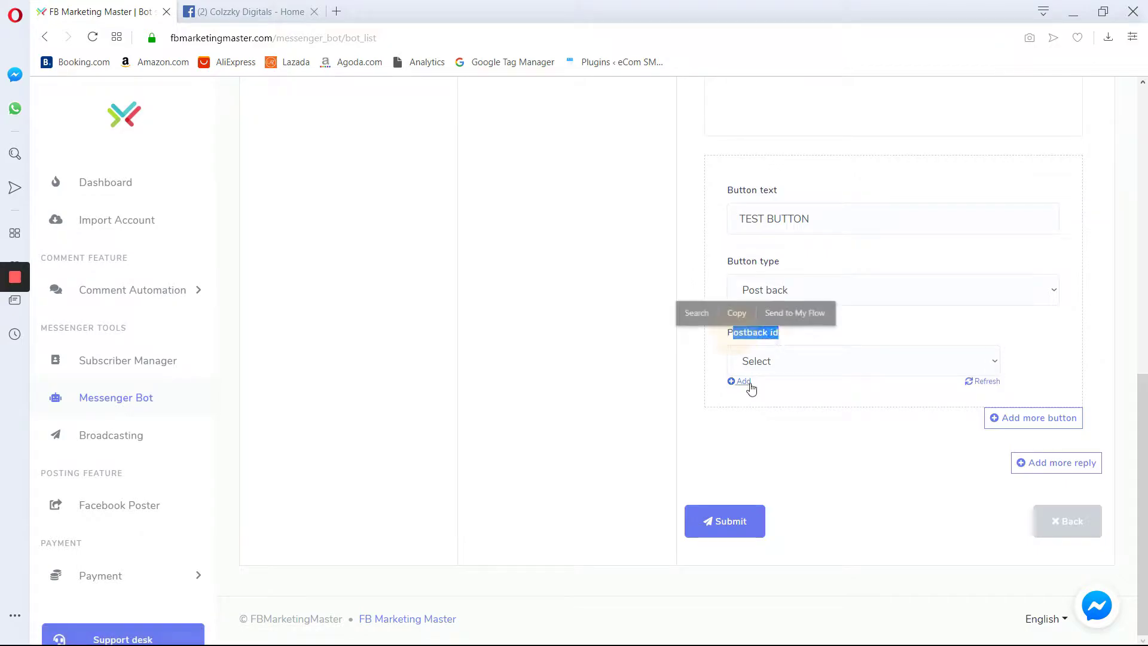
click(744, 381)
scroll(750, 376, up, 10)
scroll(756, 373, down, 4)
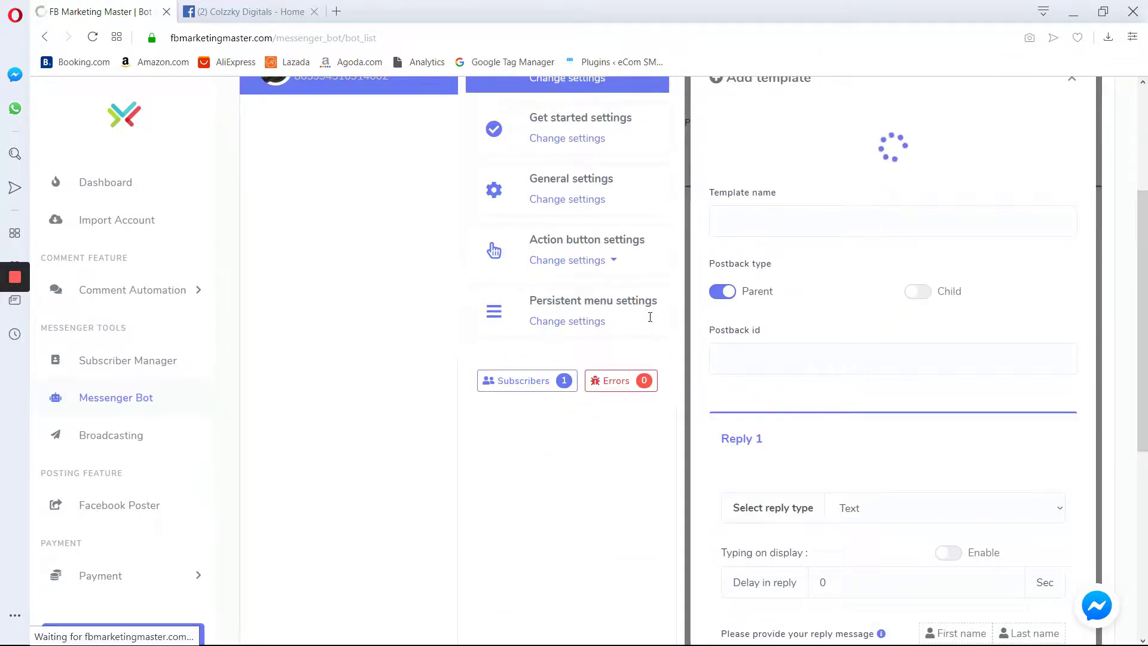
scroll(149, 423, up, 3)
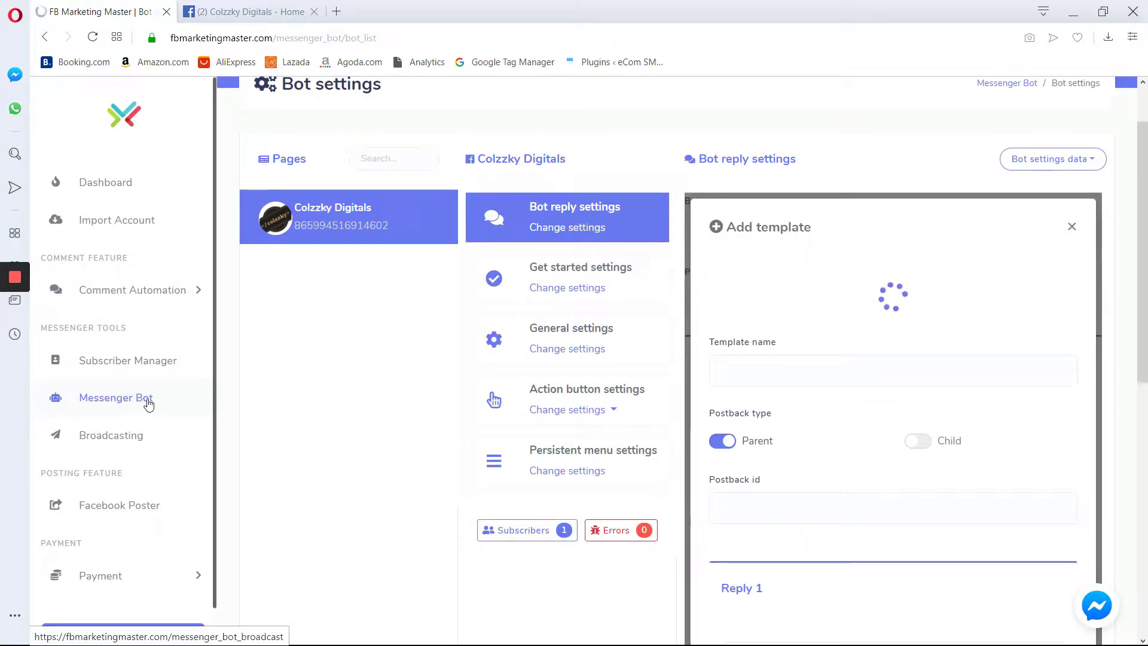
Open the Messenger Bot page in a new browser tab and go to its Post-back manager
scroll(150, 398, up, 2)
right_click(122, 395)
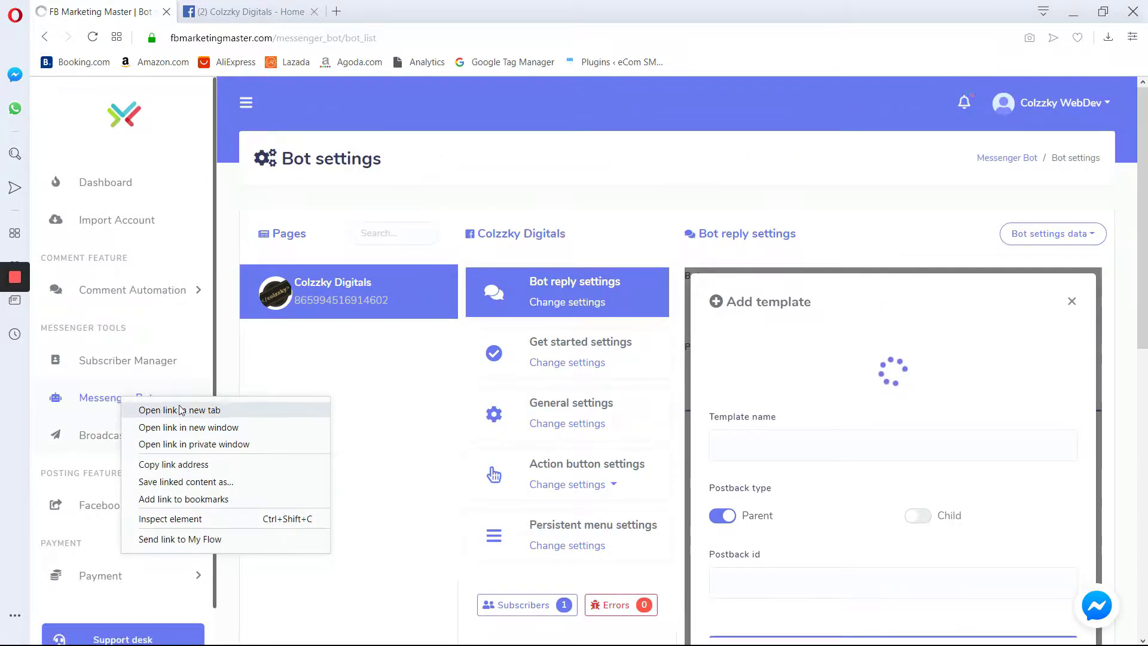
click(162, 410)
click(238, 12)
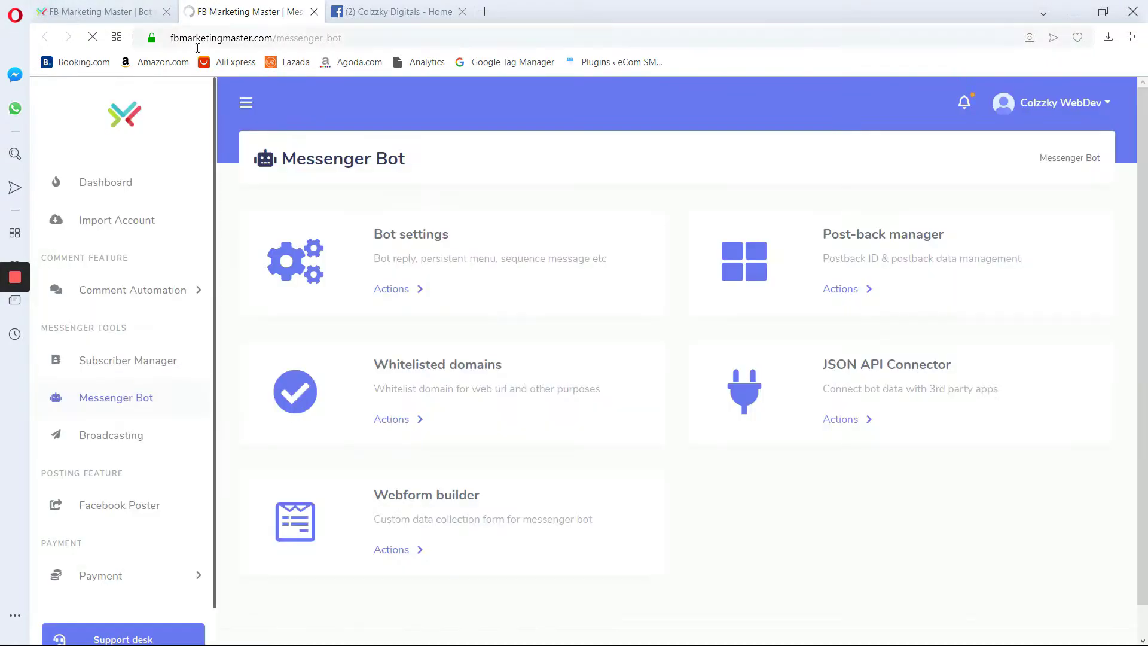
drag(942, 232, 820, 239)
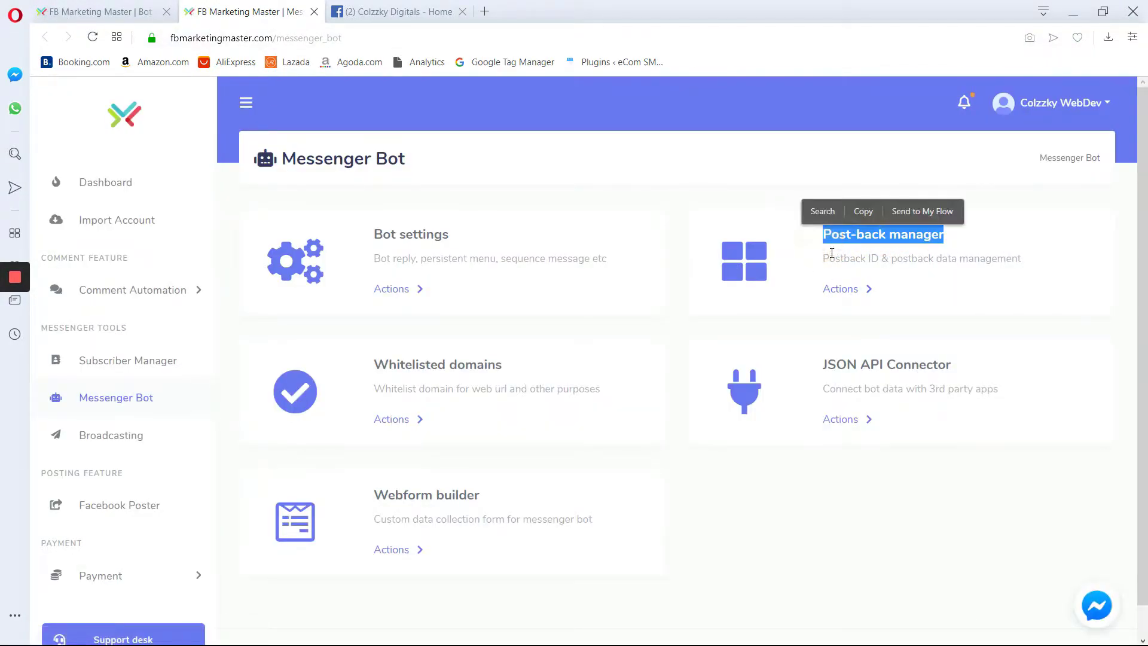
click(1100, 452)
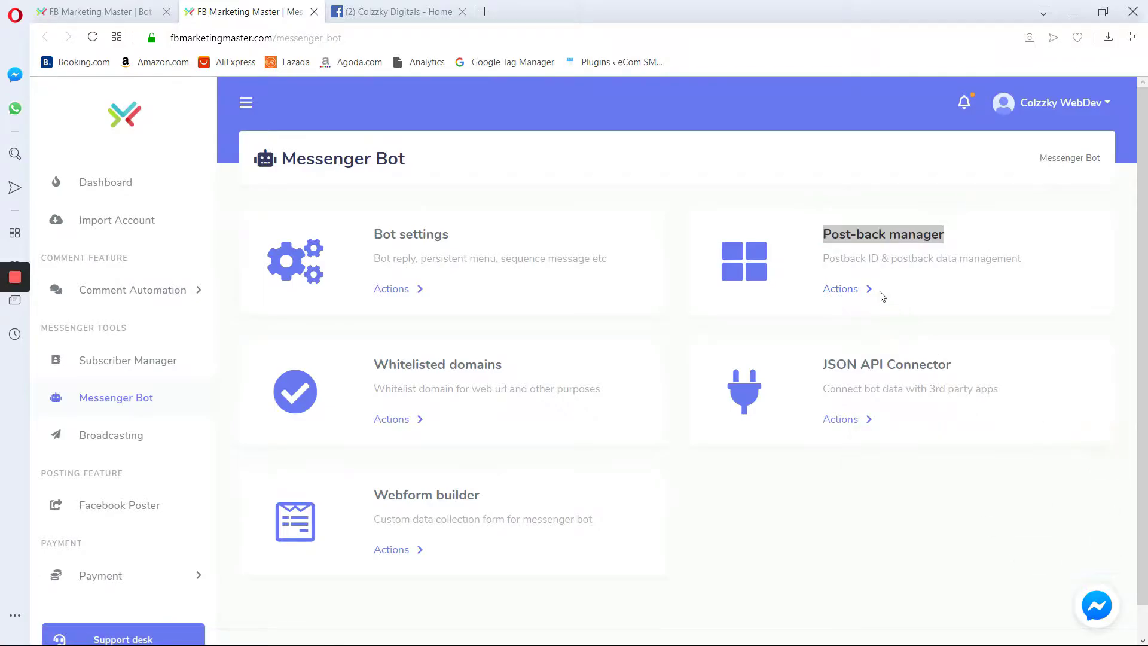
click(845, 291)
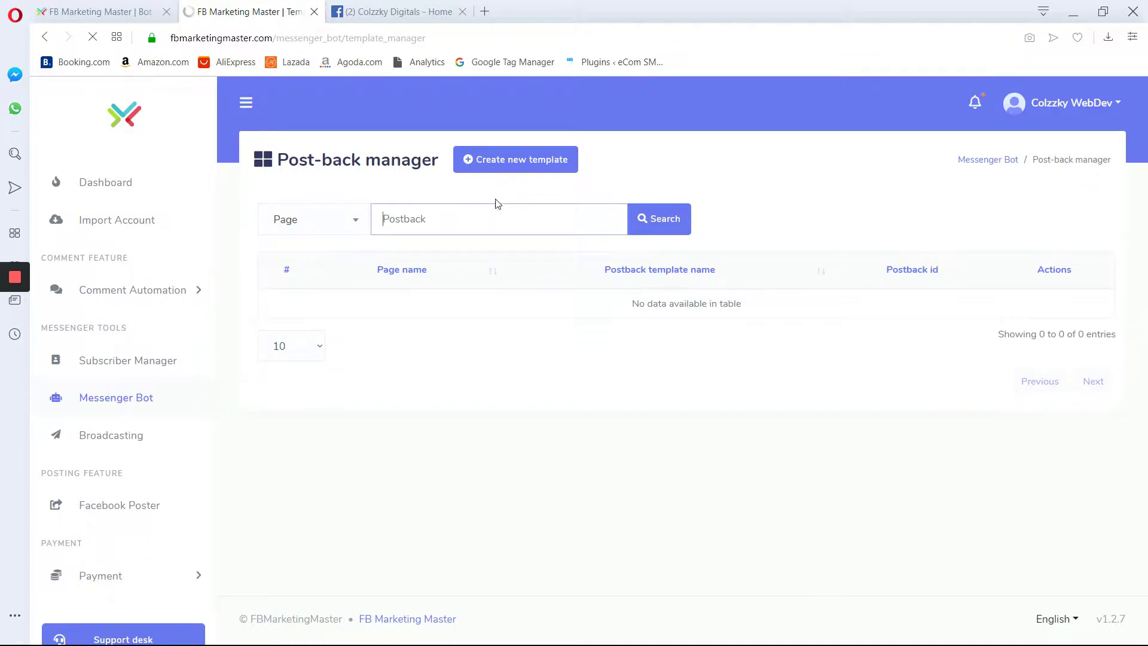
Start creating a new template in the Post-back manager
drag(328, 160, 342, 160)
click(404, 162)
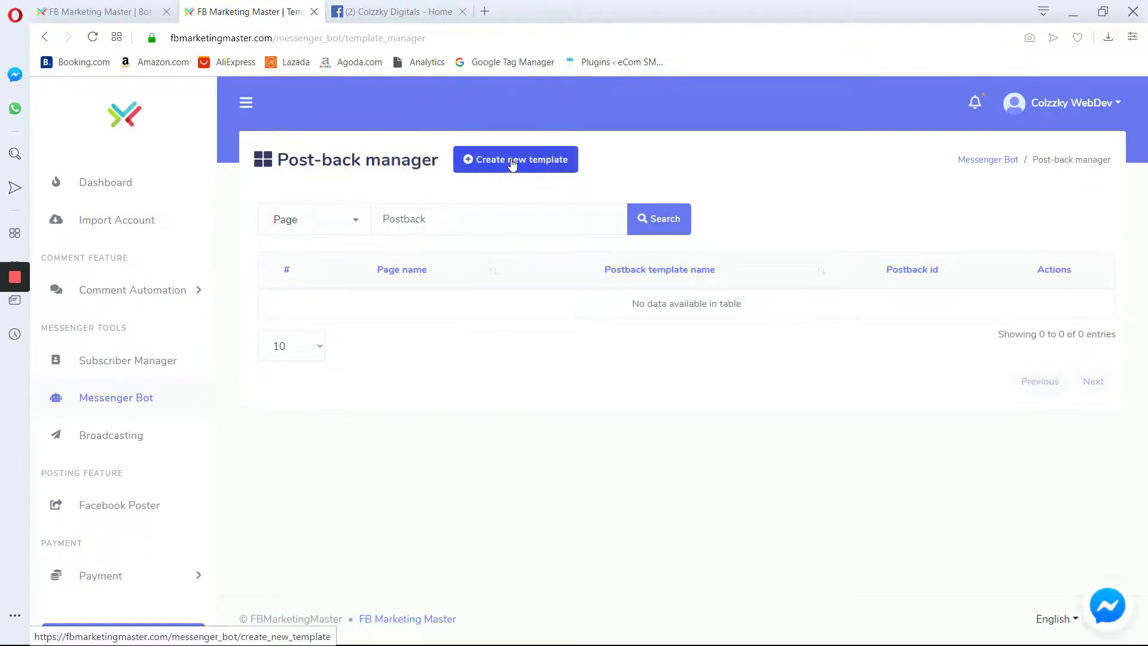
click(513, 171)
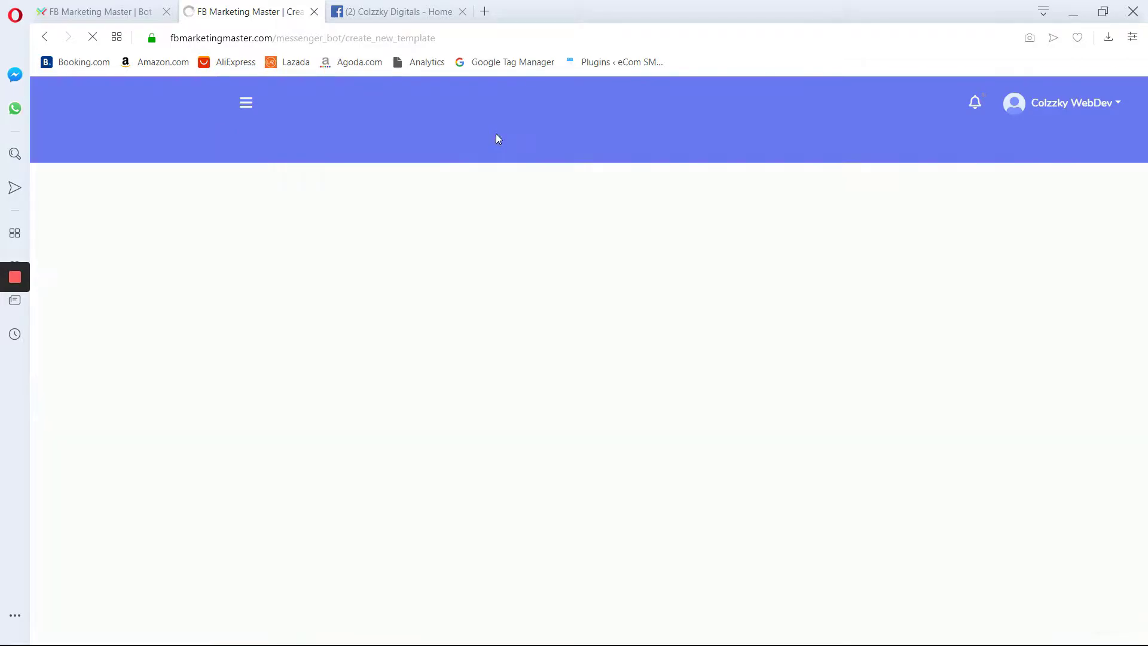
Name the new postback template "POST BACK ID from POST BACK MANAGER"
click(339, 237)
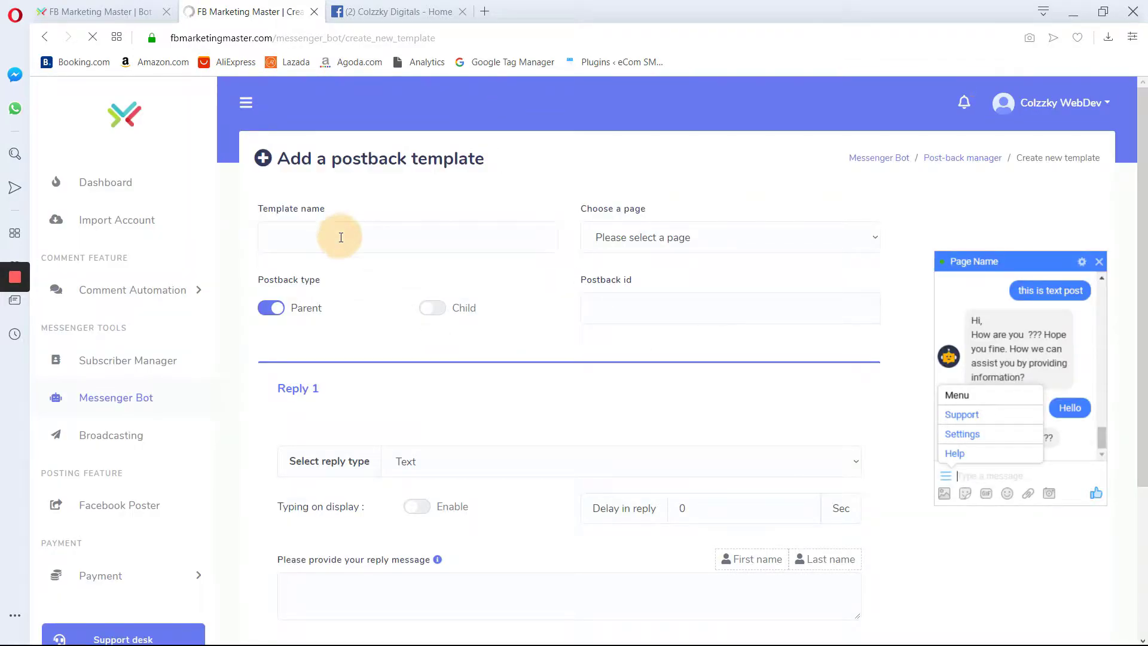
click(350, 233)
click(339, 240)
scroll(351, 243, down, 1)
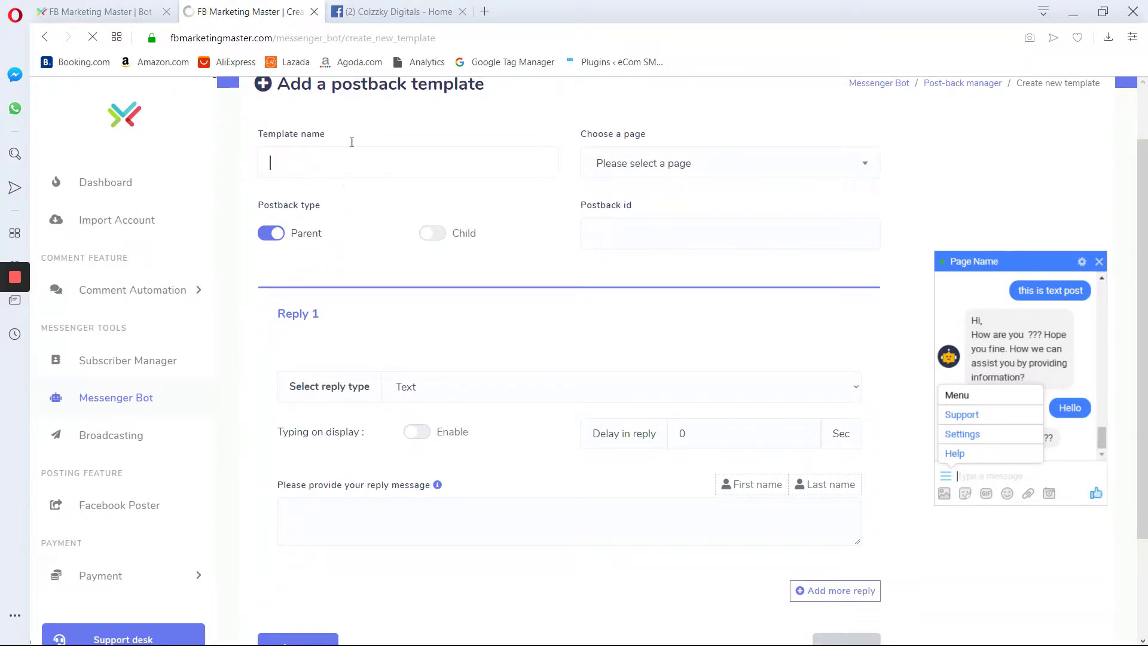
scroll(367, 177, up, 1)
text(POST BA)
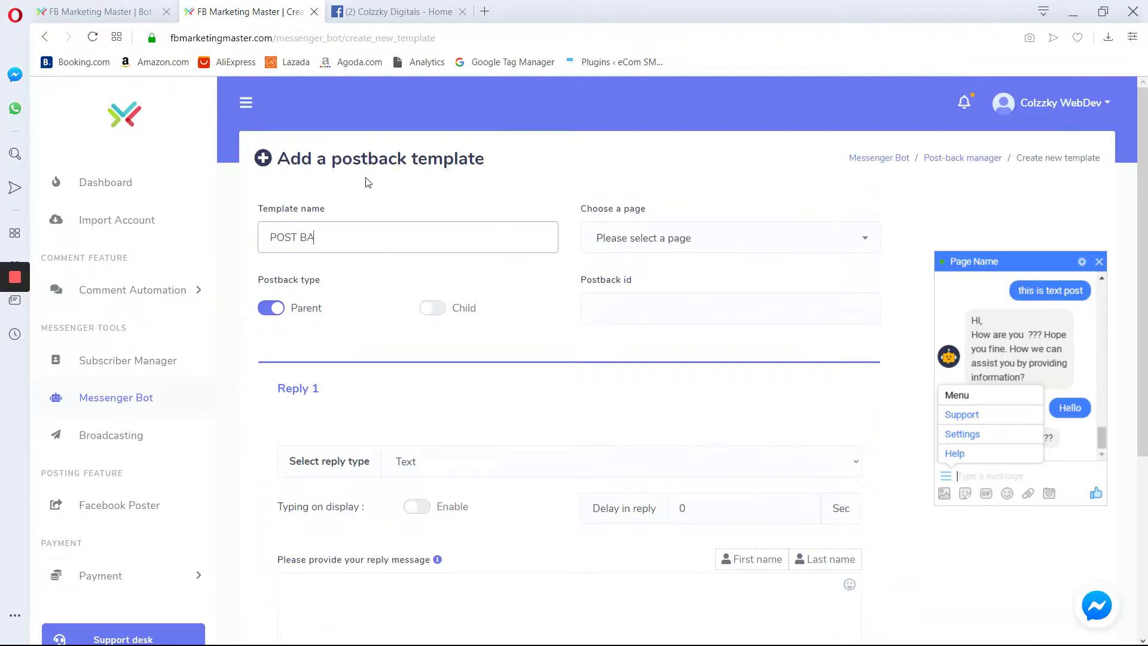
text(CK ID from POST BACK MANAGER)
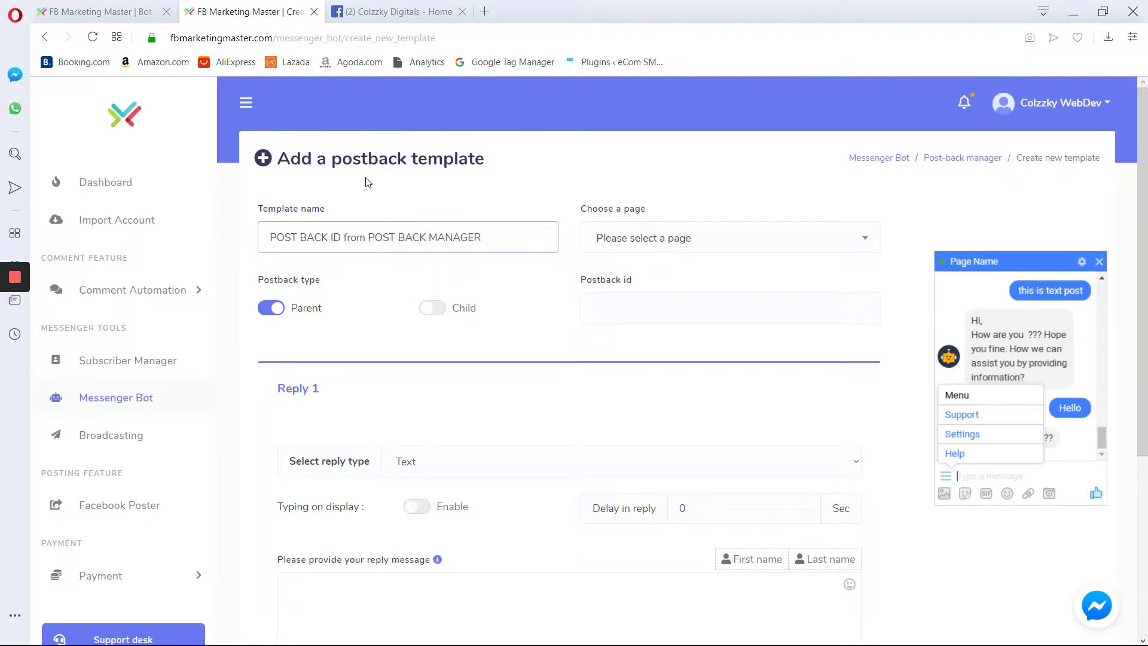
Copy the template name "POST BACK ID from POST BACK MANAGER" and reuse it as the postback id
click(378, 272)
click(641, 300)
drag(505, 236, 272, 232)
key(ctrl+c)
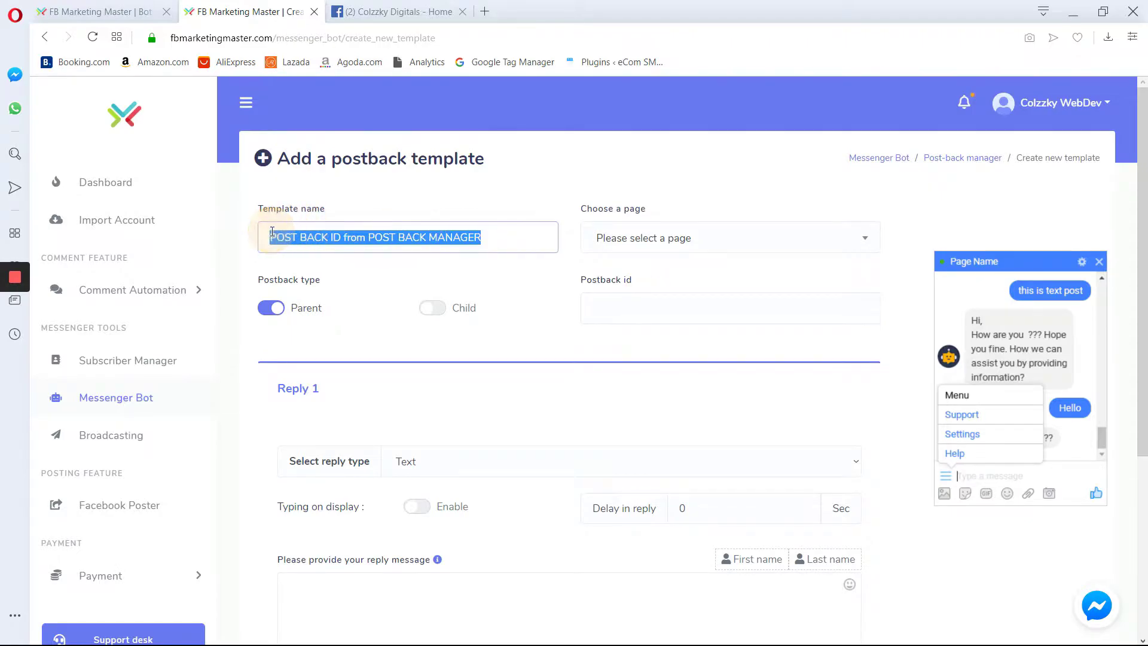
click(646, 300)
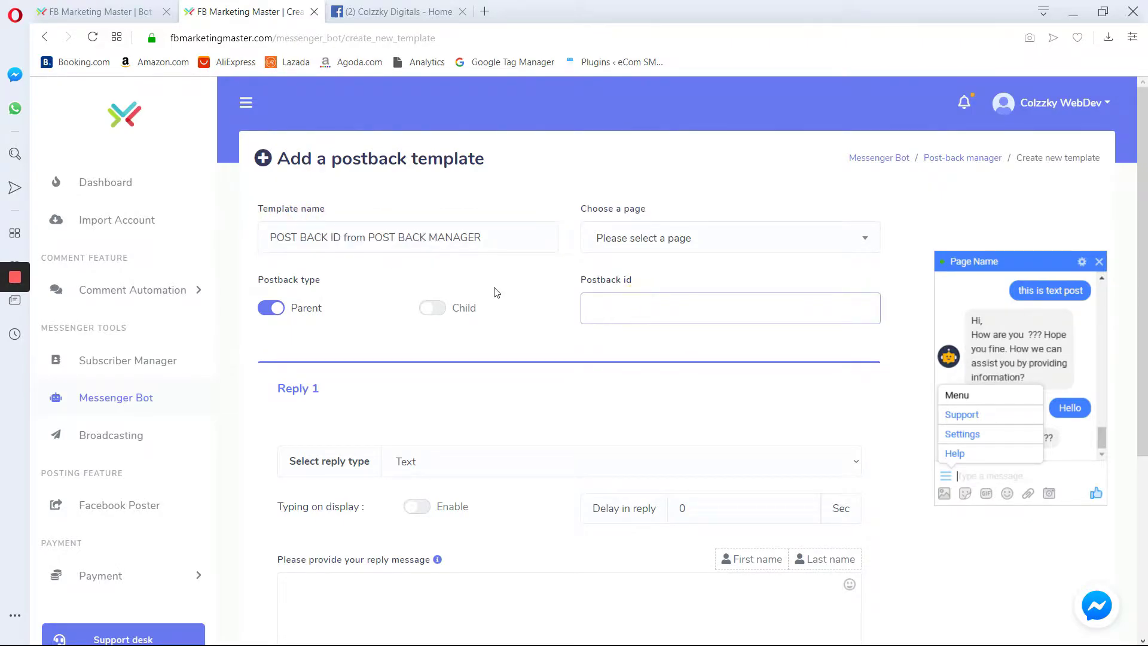
key(ctrl+v)
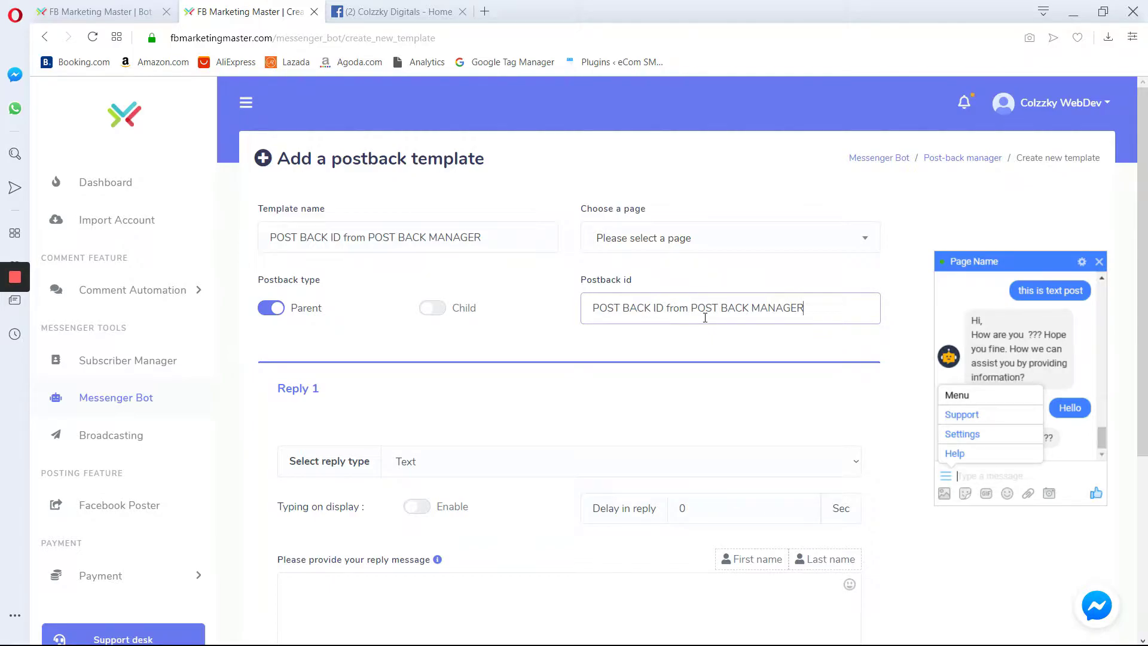
Assign the template to the Colzzky Digitals page
click(691, 239)
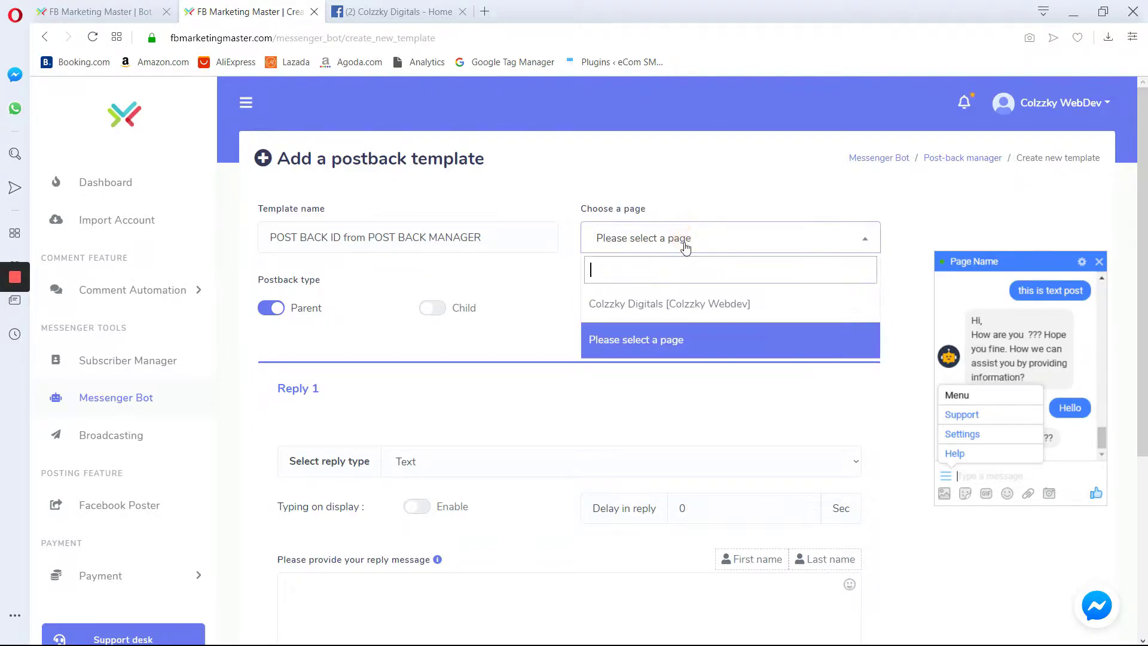
click(634, 304)
scroll(526, 342, down, 4)
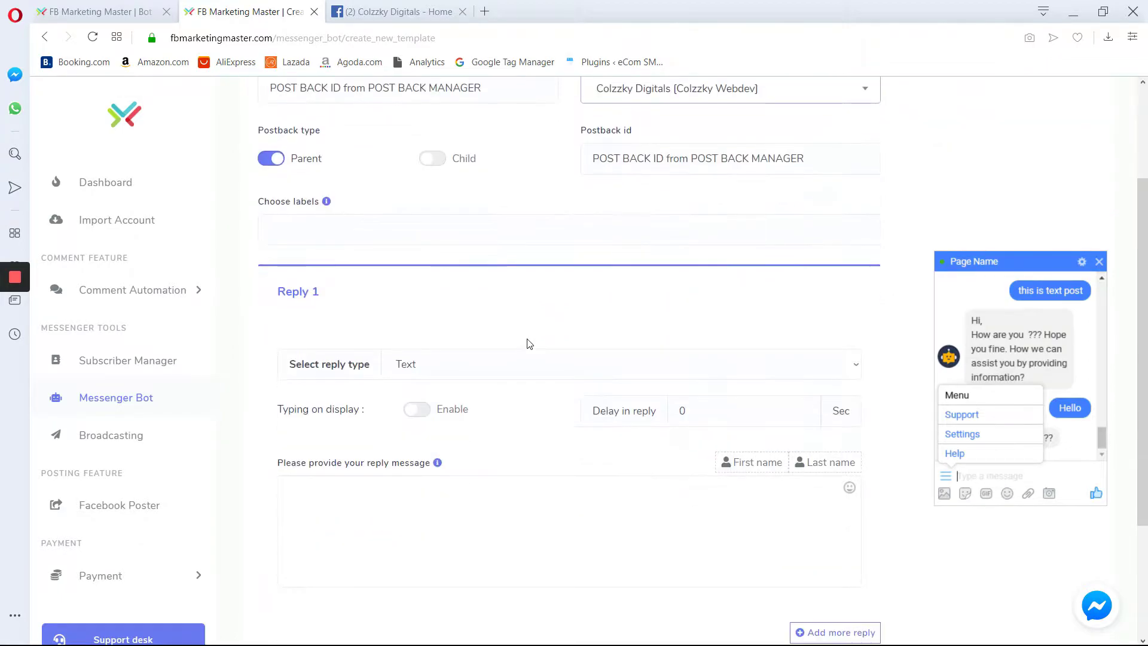
scroll(424, 320, up, 3)
click(320, 302)
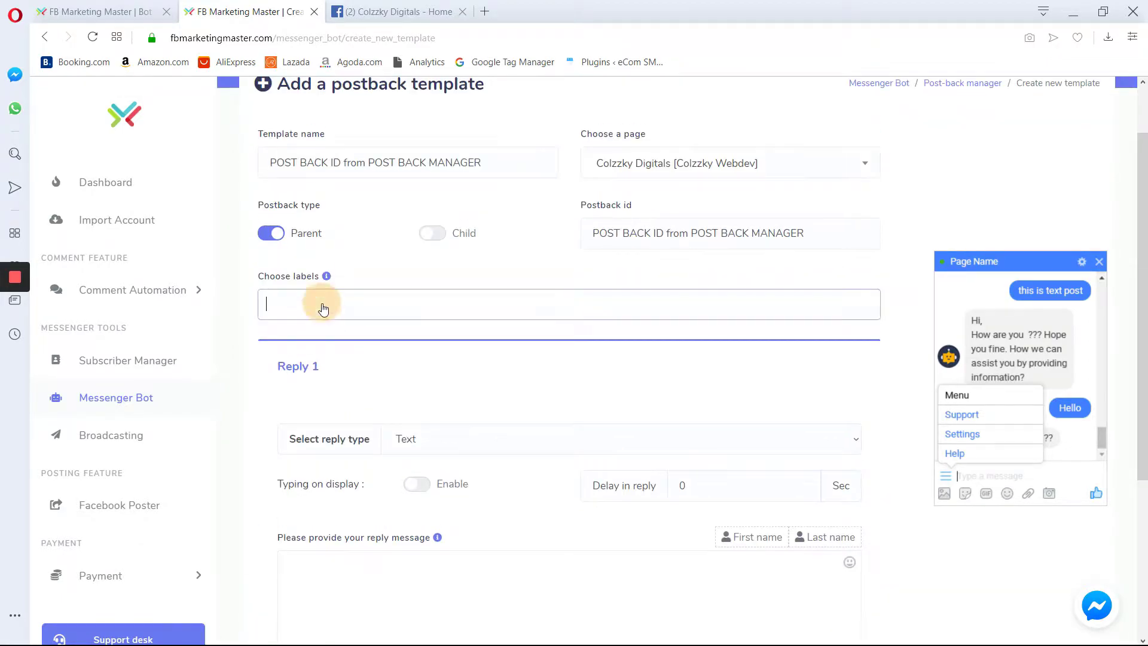
scroll(393, 386, down, 3)
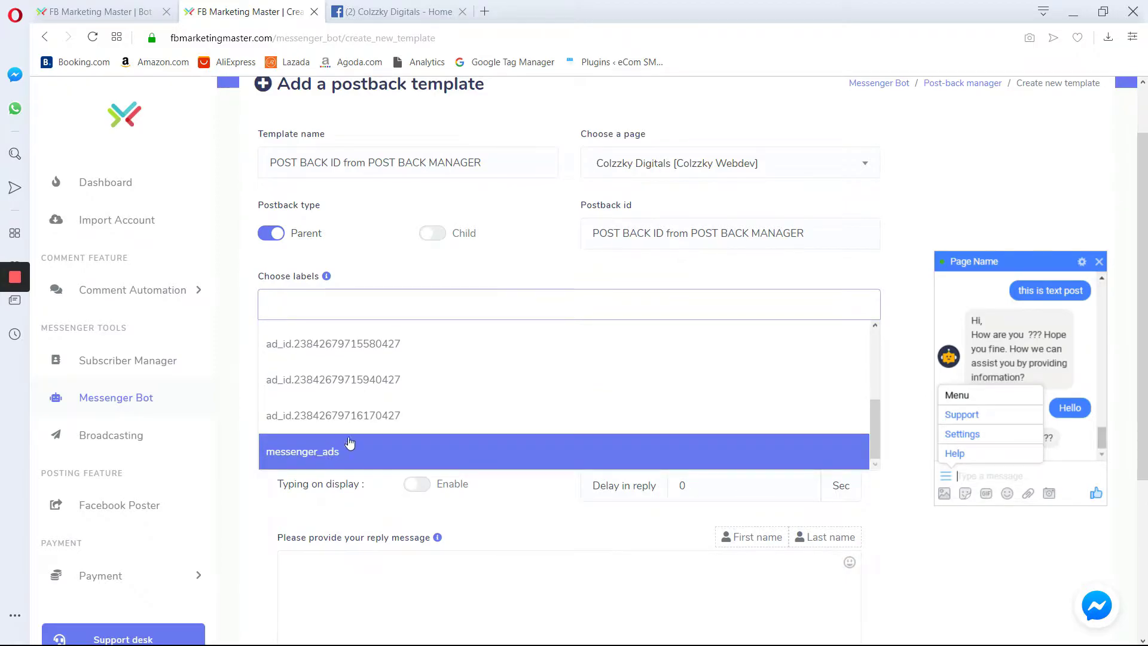
scroll(383, 371, up, 5)
click(383, 372)
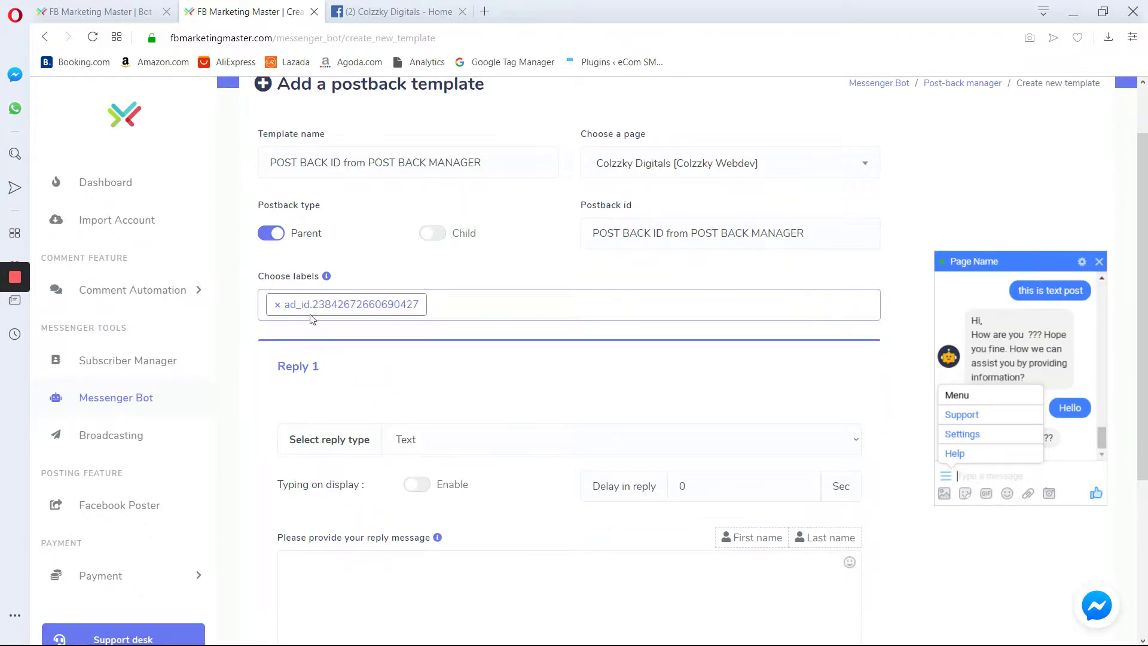
click(278, 304)
Add the messenger_ads label to the template
scroll(308, 464, down, 1)
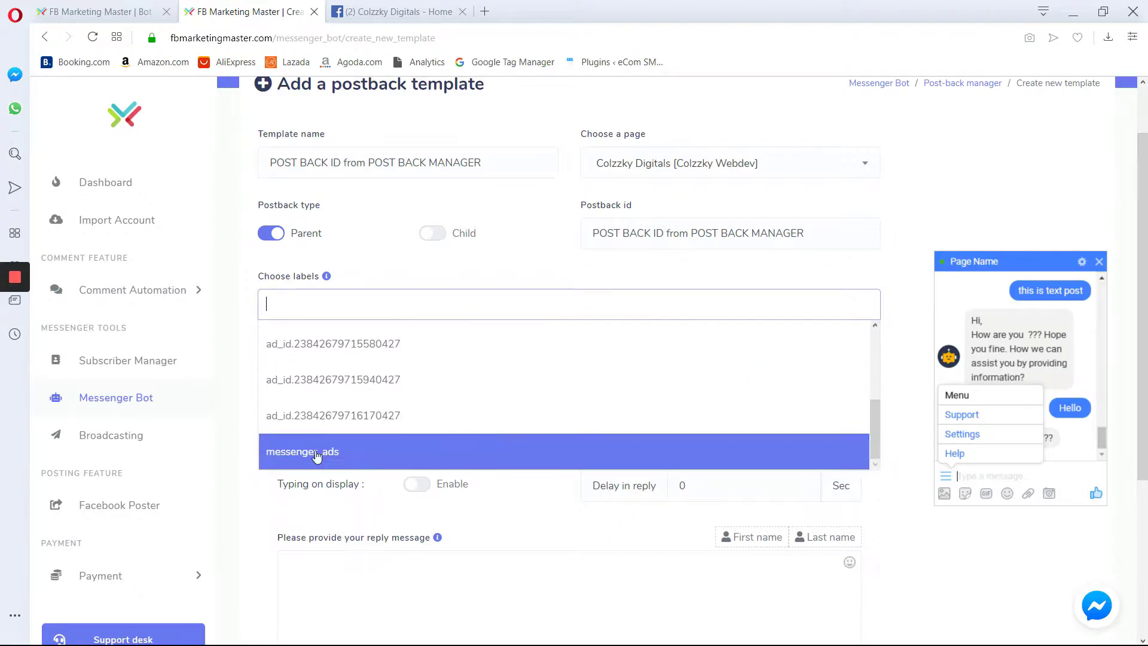
click(307, 457)
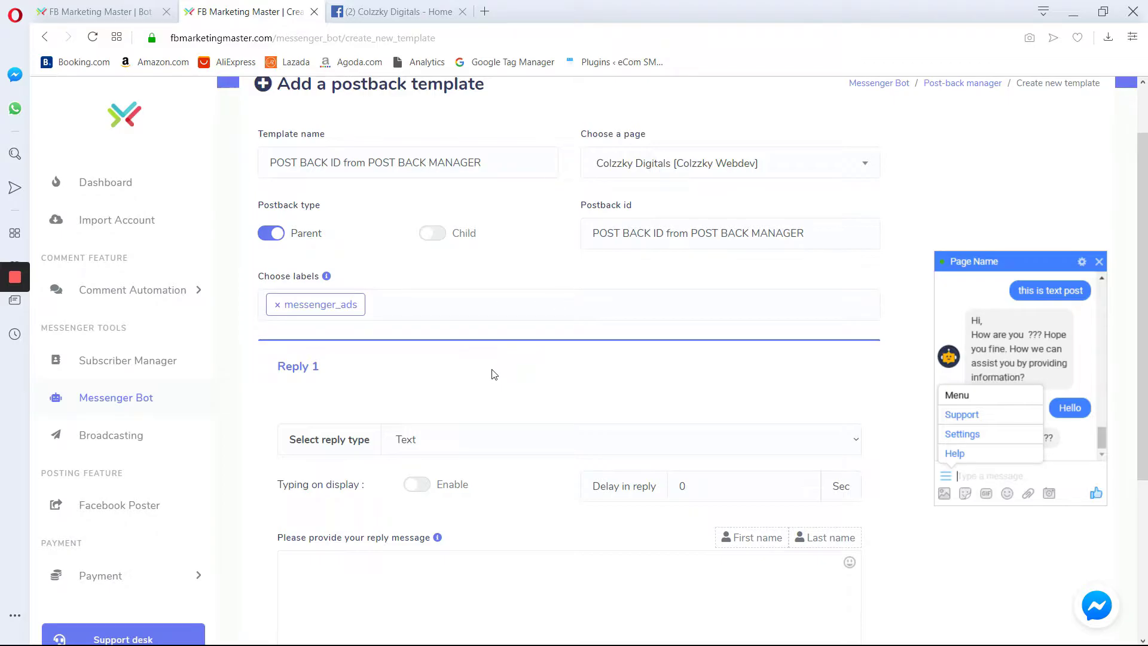
Set Reply 1 to the Image type with typing on display enabled and a 2-second reply delay
scroll(501, 367, down, 3)
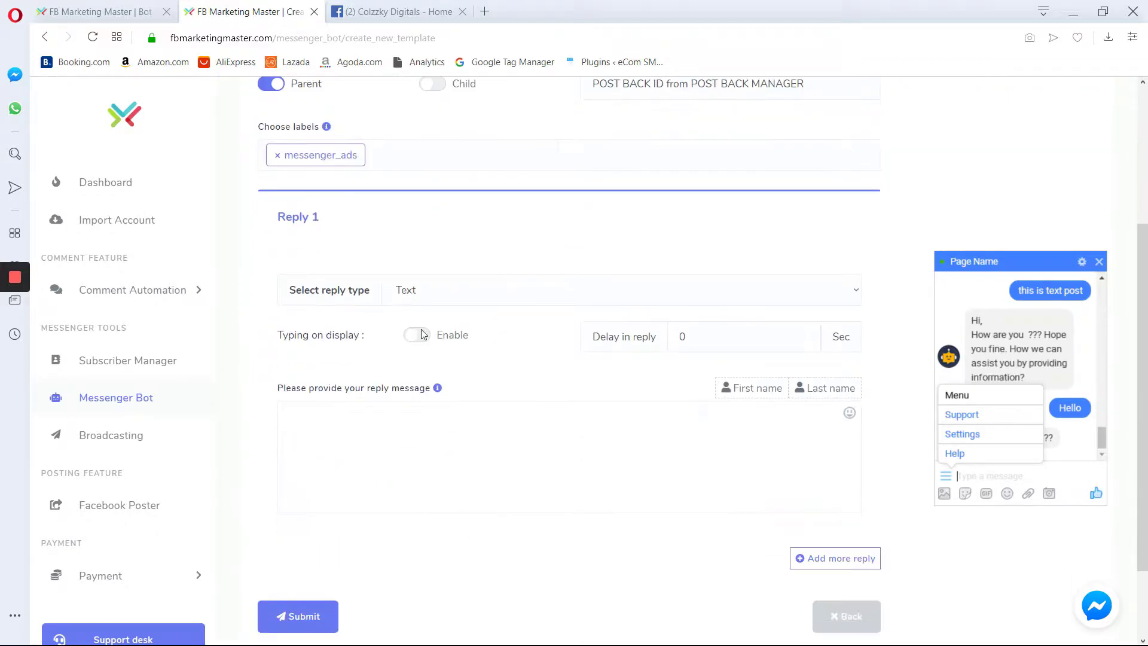
click(435, 293)
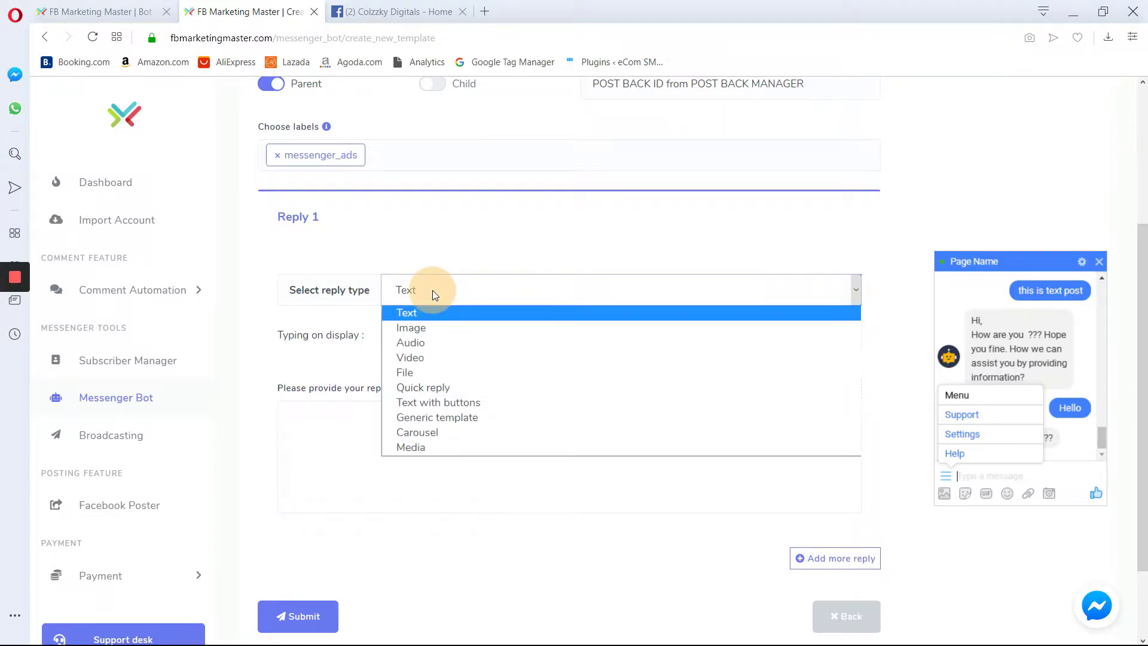
click(426, 330)
scroll(365, 426, up, 1)
click(417, 385)
click(684, 387)
key(BackSpace)
text(2)
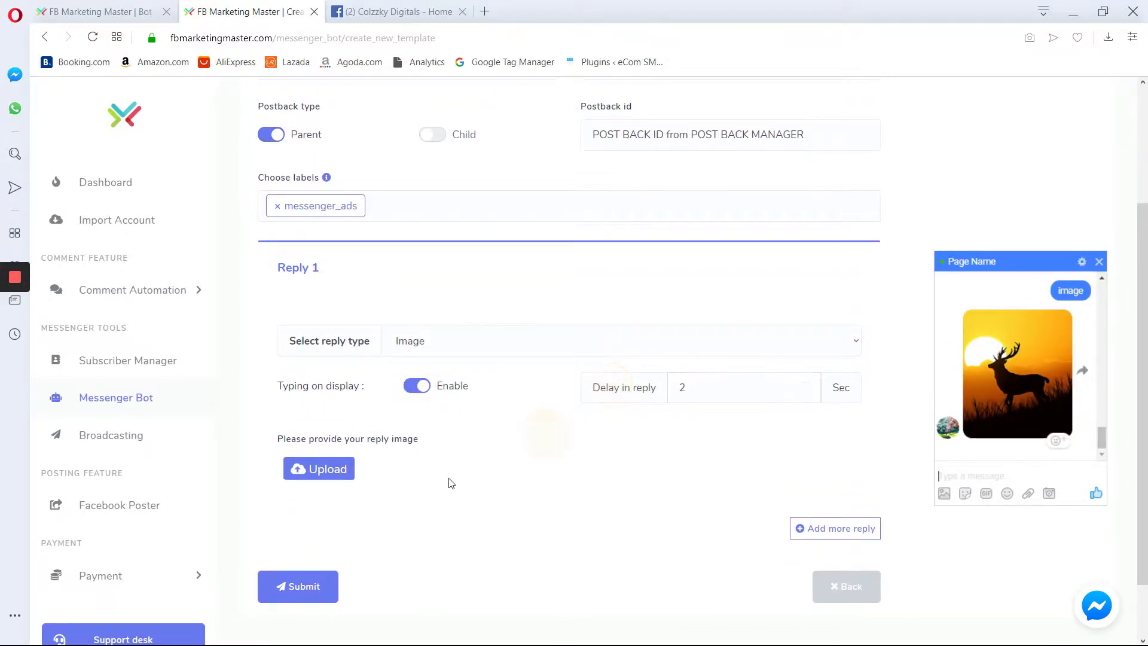
Upload giphy-downsized (1) from the Downloads folder as the image for Reply 1
scroll(451, 482, down, 2)
click(333, 392)
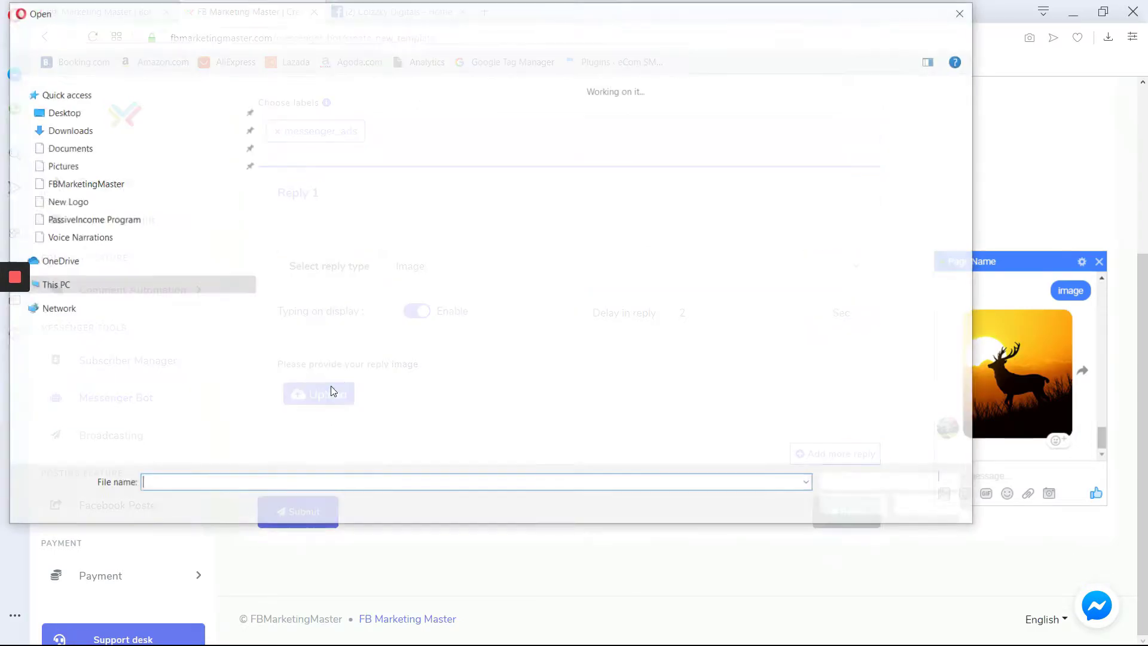
drag(973, 109, 970, 160)
double_click(470, 272)
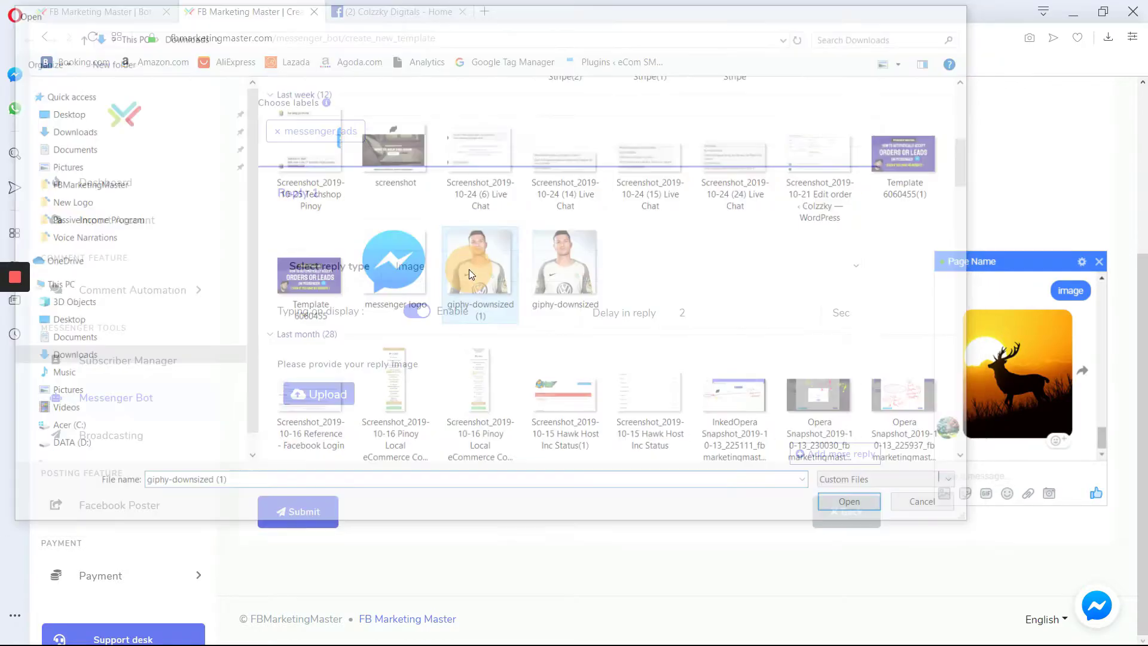
Add a second reply of type Text with the message "THIS IS THE POST BACK ID from POST BACK MANAGER"
scroll(727, 532, down, 1)
click(828, 457)
scroll(487, 526, down, 3)
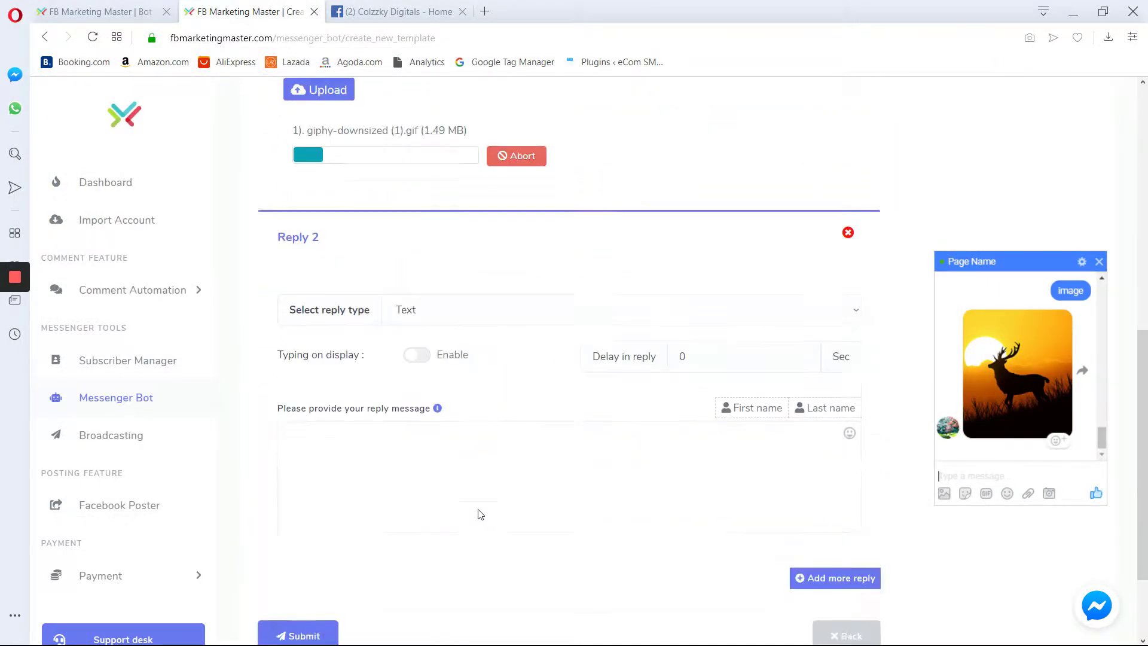
scroll(480, 514, down, 1)
click(385, 410)
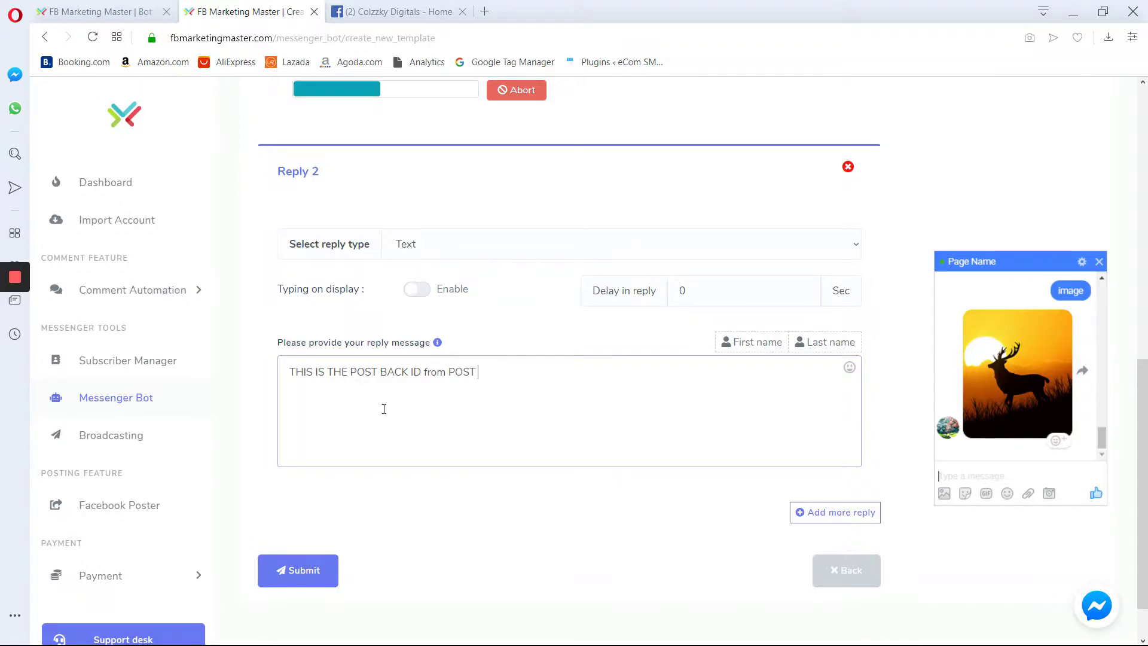
text(ANAGER)
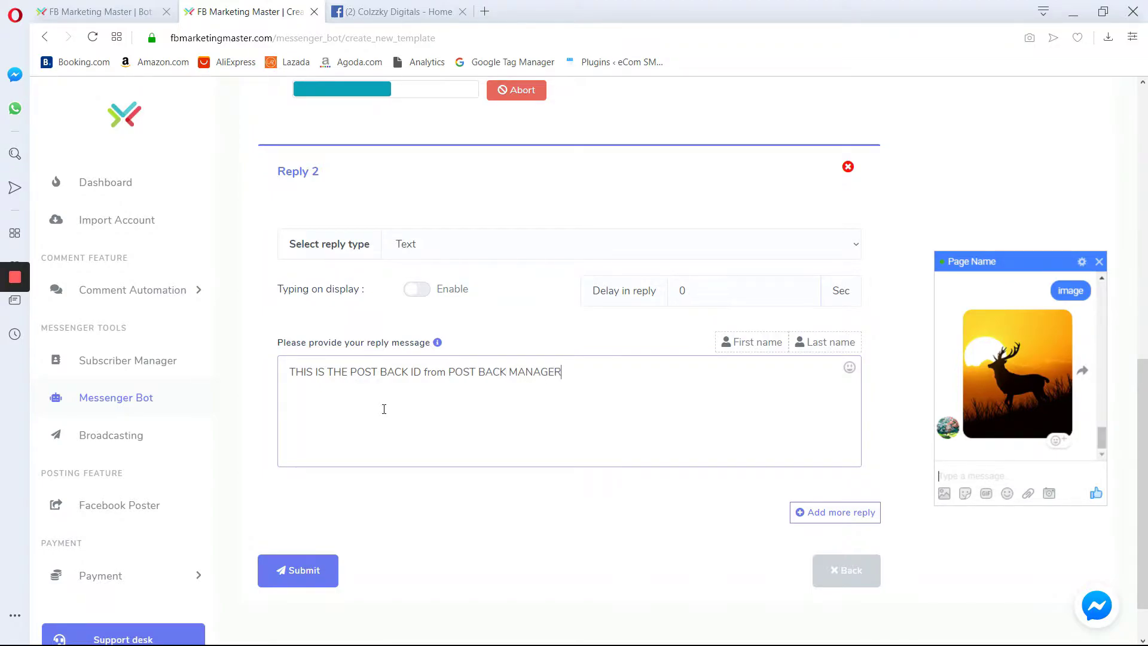
click(492, 506)
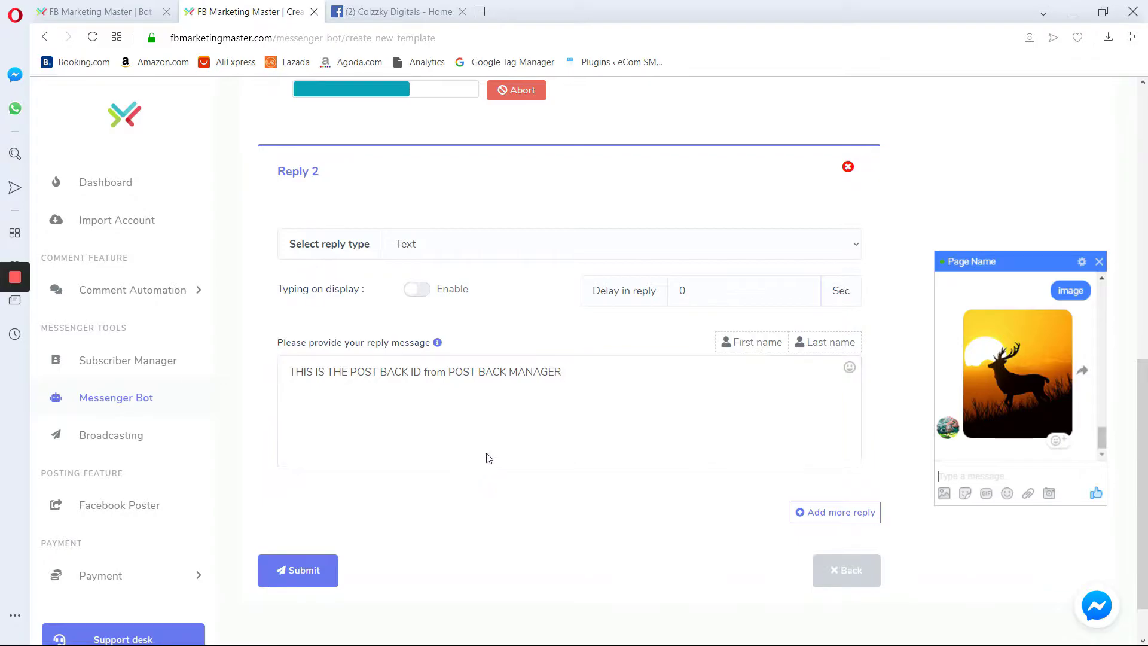
Check the image upload in Reply 1 and review the settings of both replies
scroll(521, 413, up, 5)
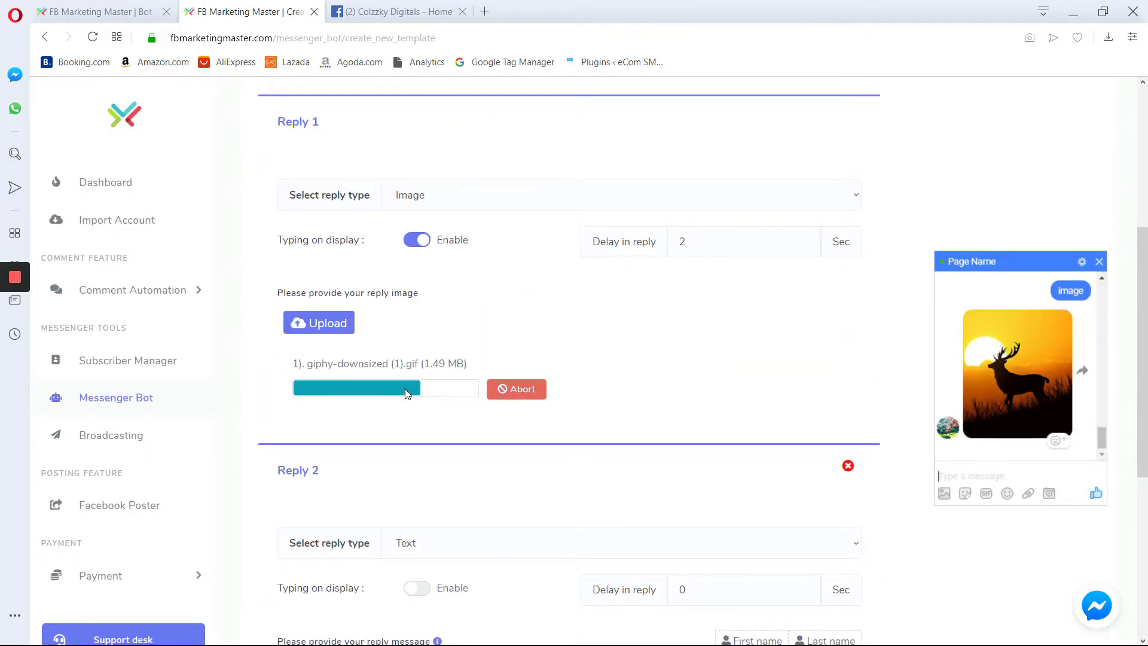
scroll(405, 392, down, 1)
mouse_move(15, 313)
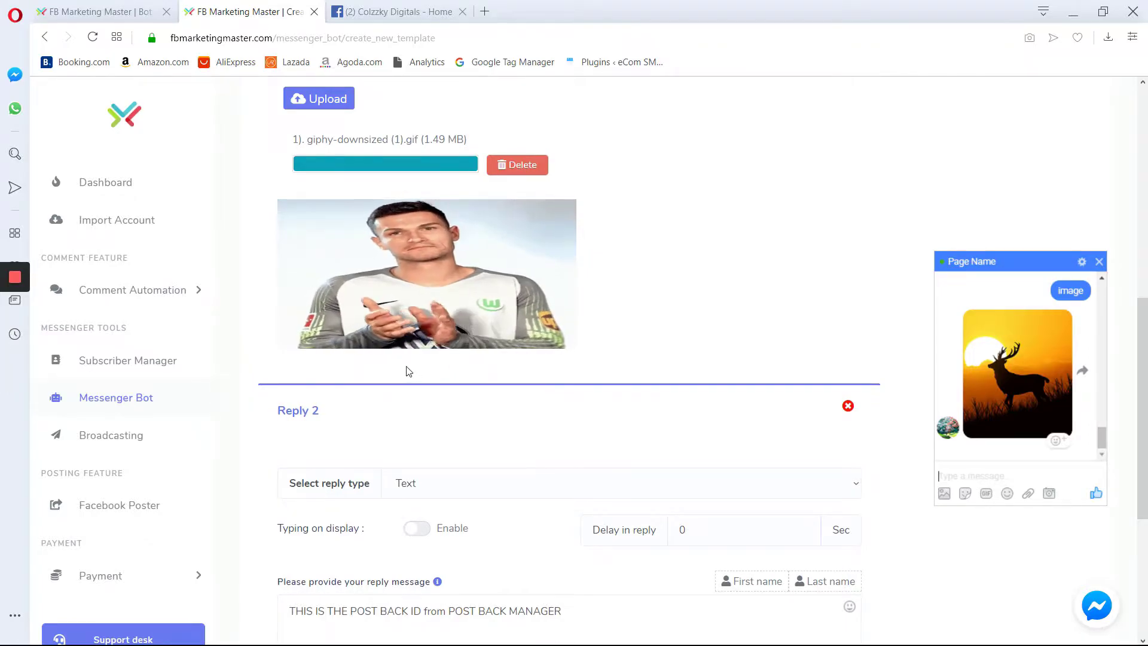
scroll(407, 367, up, 4)
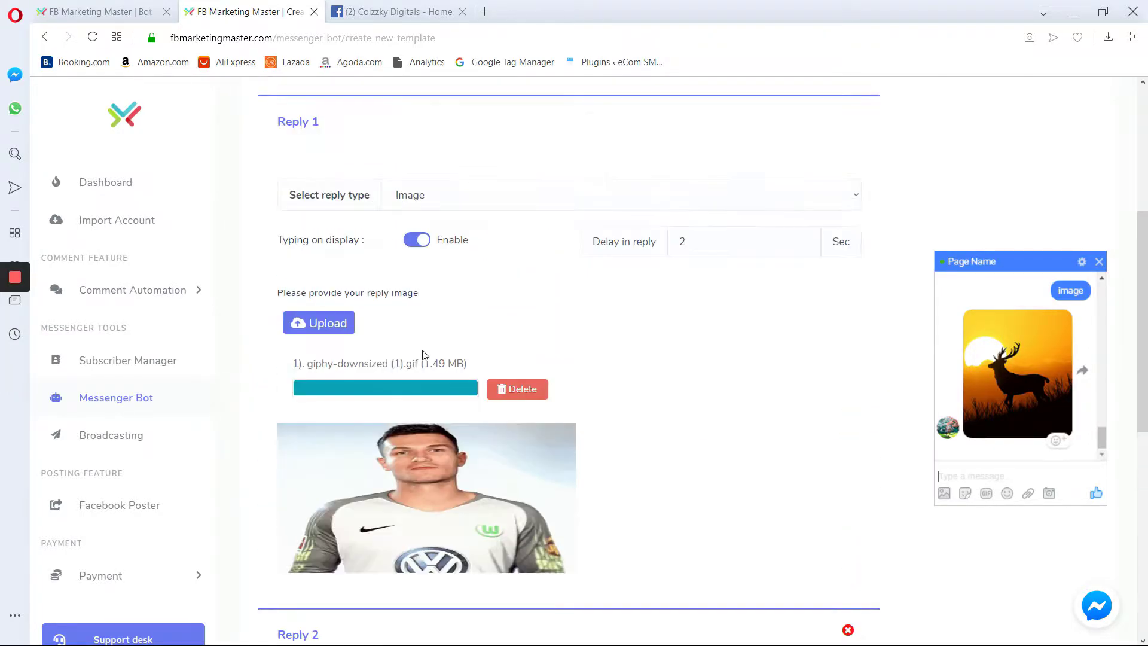
scroll(396, 404, down, 4)
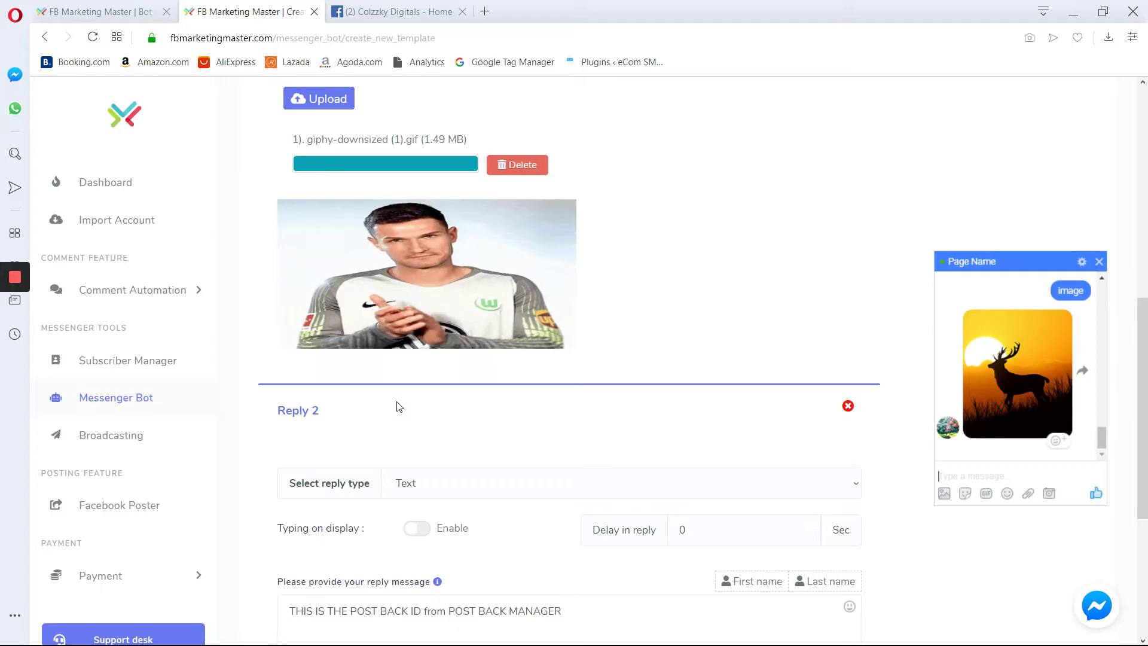
scroll(399, 407, down, 4)
scroll(389, 478, up, 8)
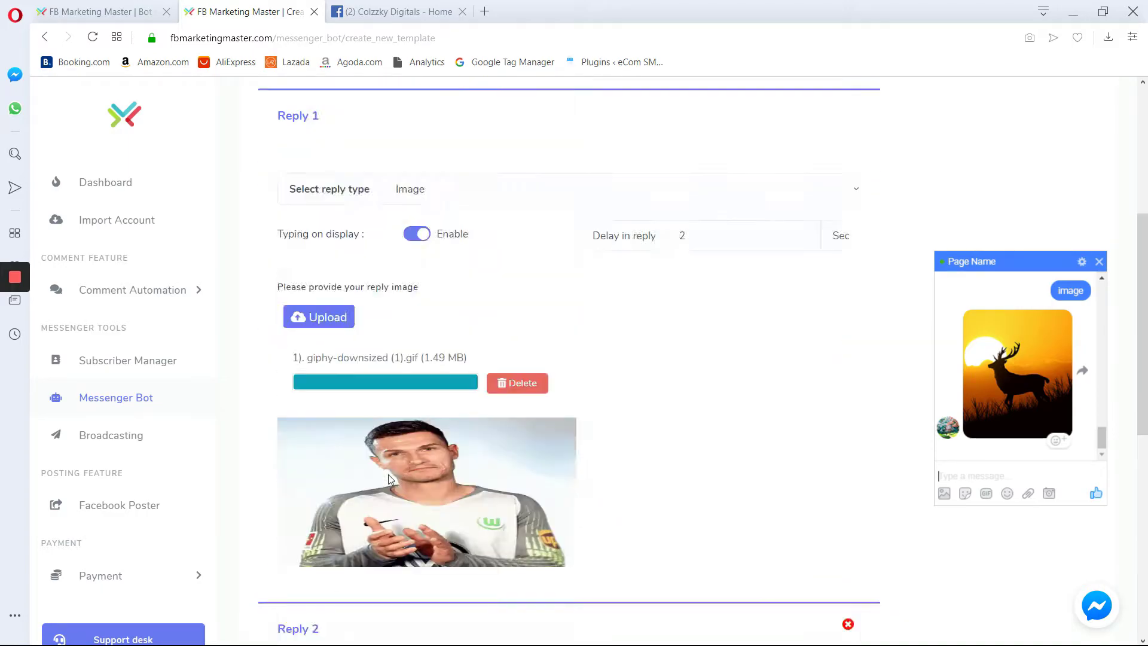
scroll(389, 478, down, 9)
Submit the postback template and dismiss the confirmation message
click(298, 529)
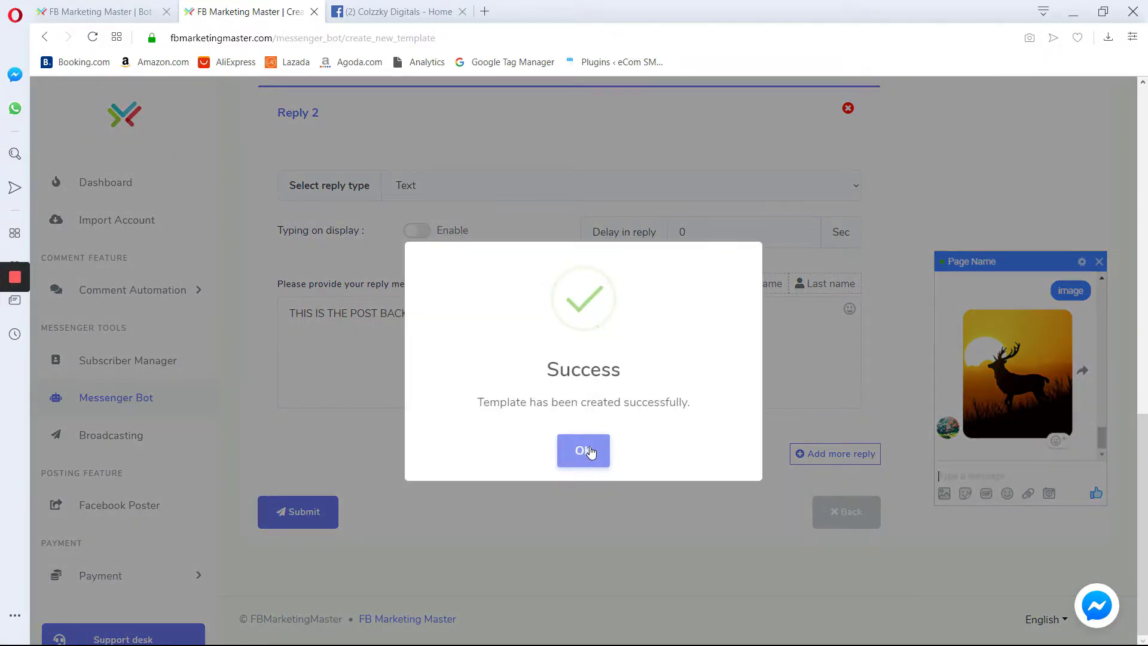
click(592, 450)
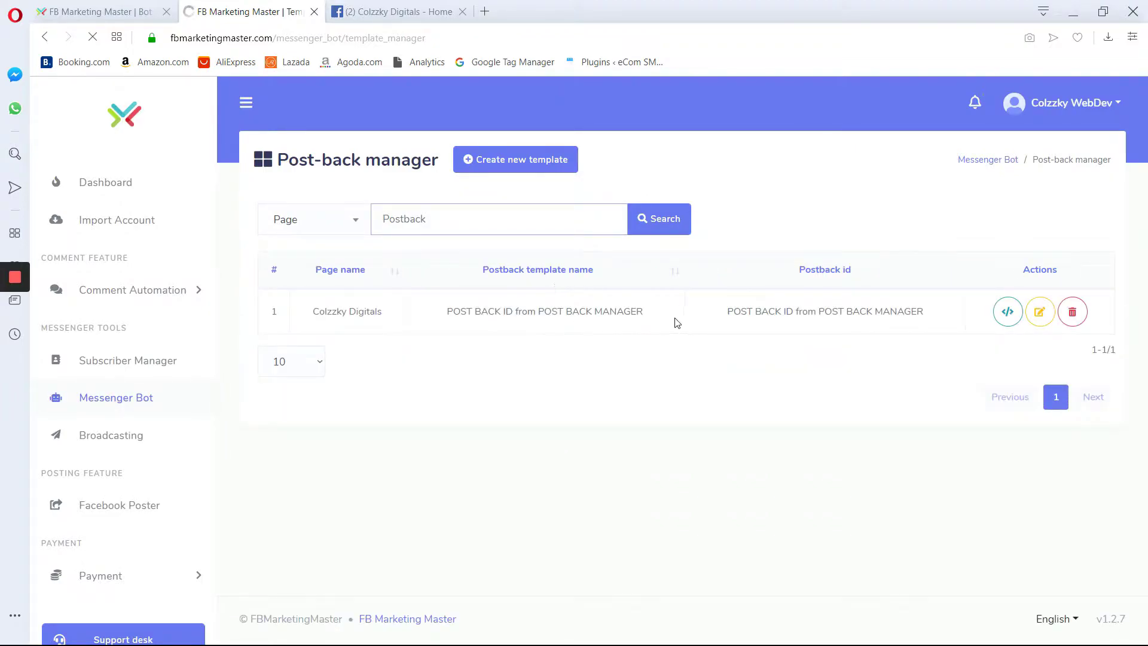
drag(676, 321, 425, 328)
drag(422, 160, 266, 162)
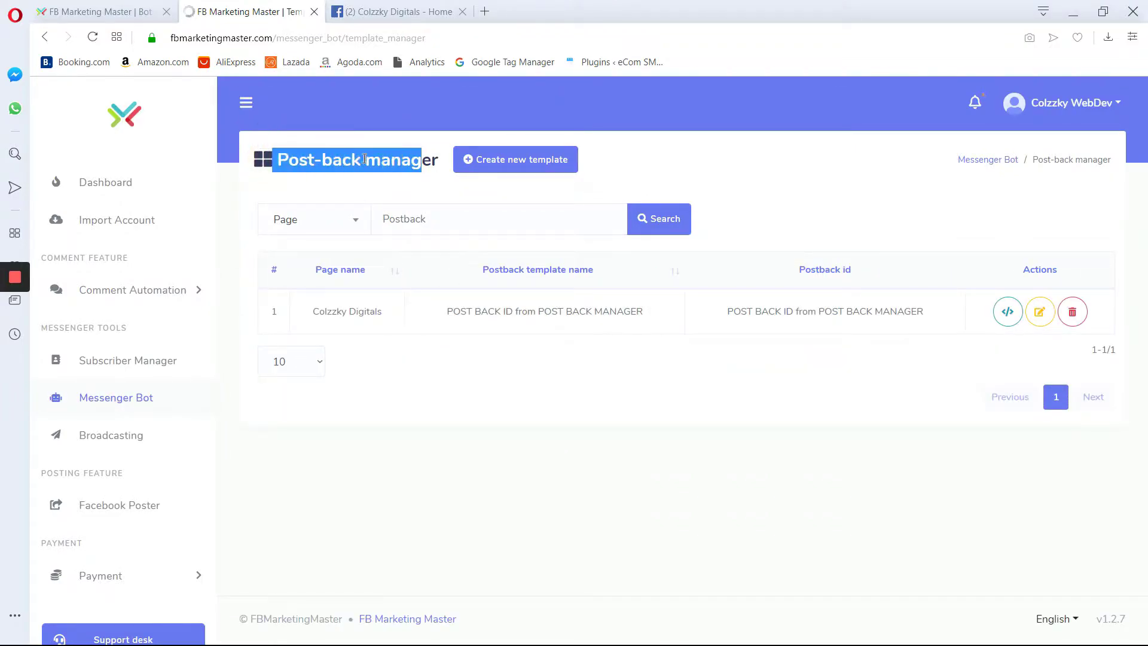
click(366, 159)
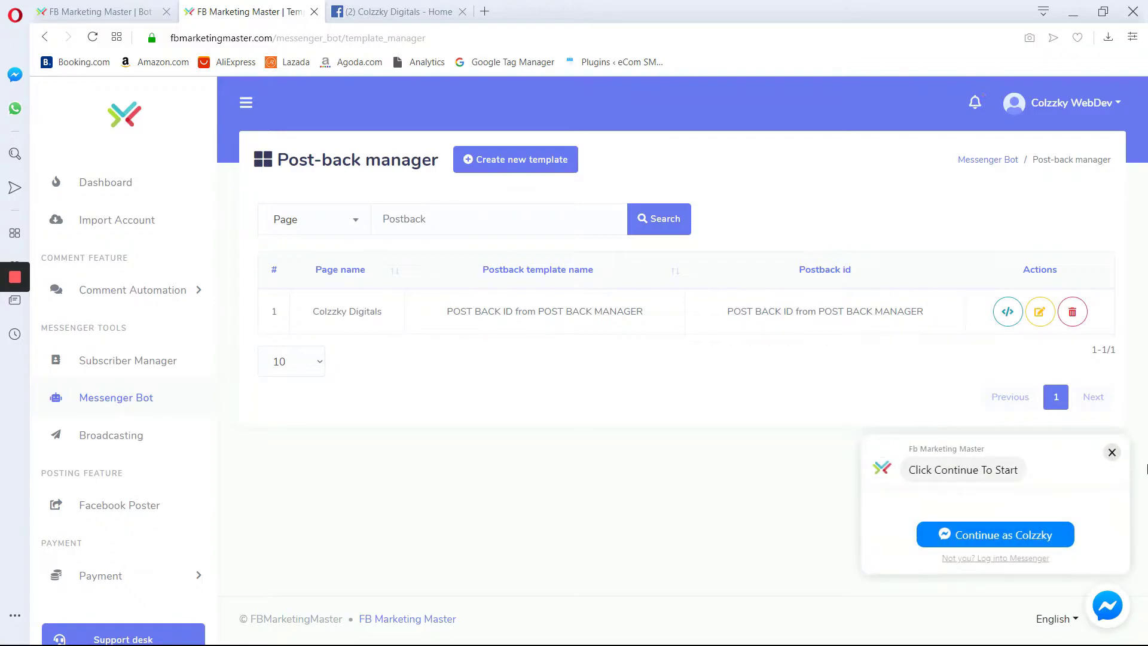
Return to the Bot settings page in the other browser tab and close the empty Add template form
click(1112, 454)
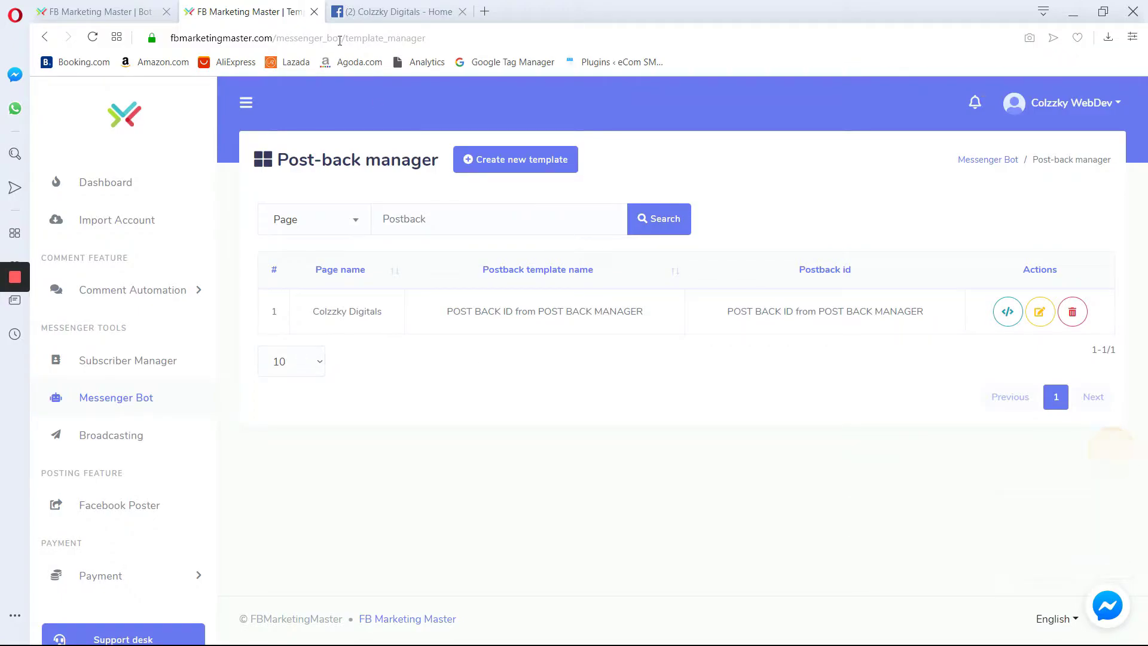
click(82, 14)
click(795, 372)
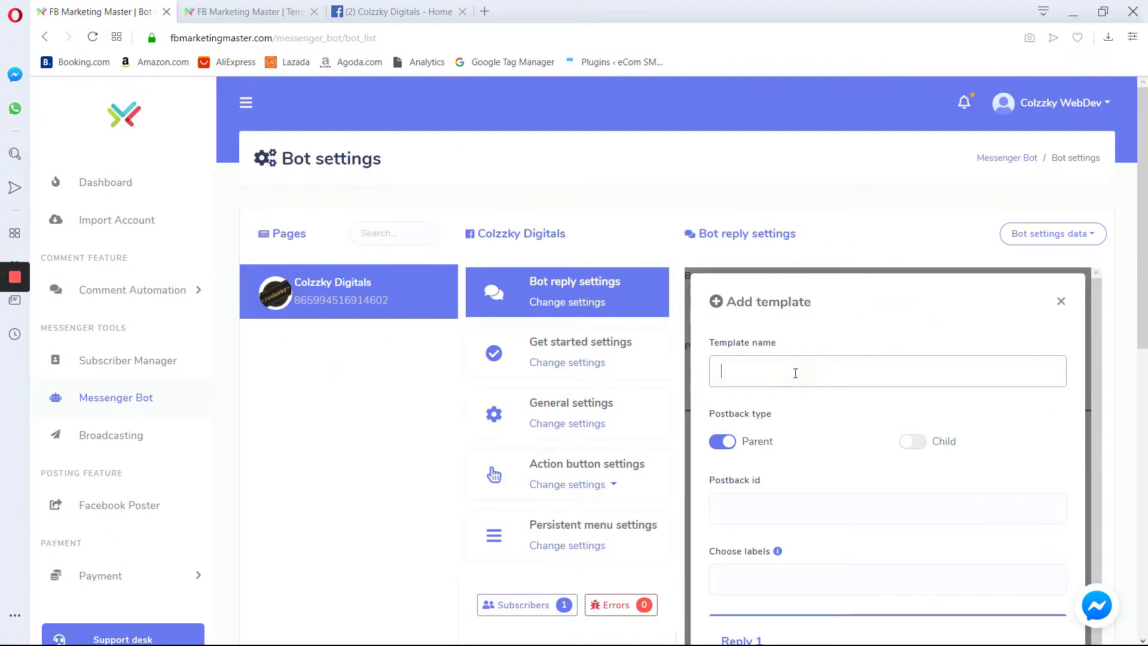
click(1061, 300)
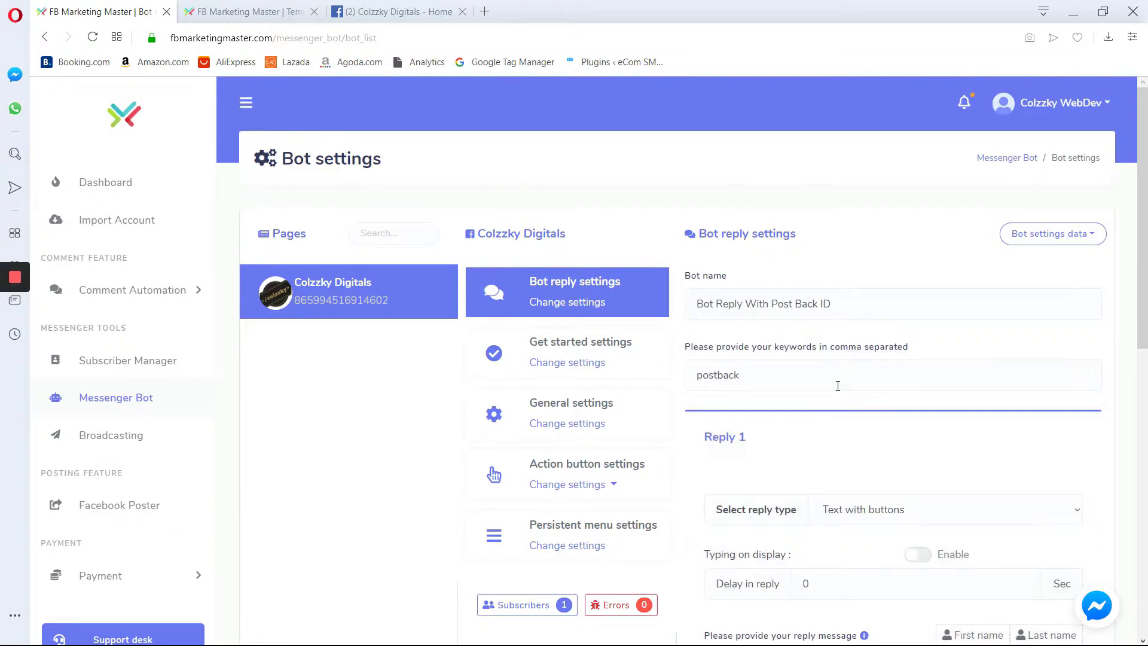
Review the bot reply form and keep Text with buttons as the reply type of Reply 1
scroll(763, 437, down, 9)
click(701, 369)
scroll(758, 299, up, 9)
scroll(856, 308, down, 2)
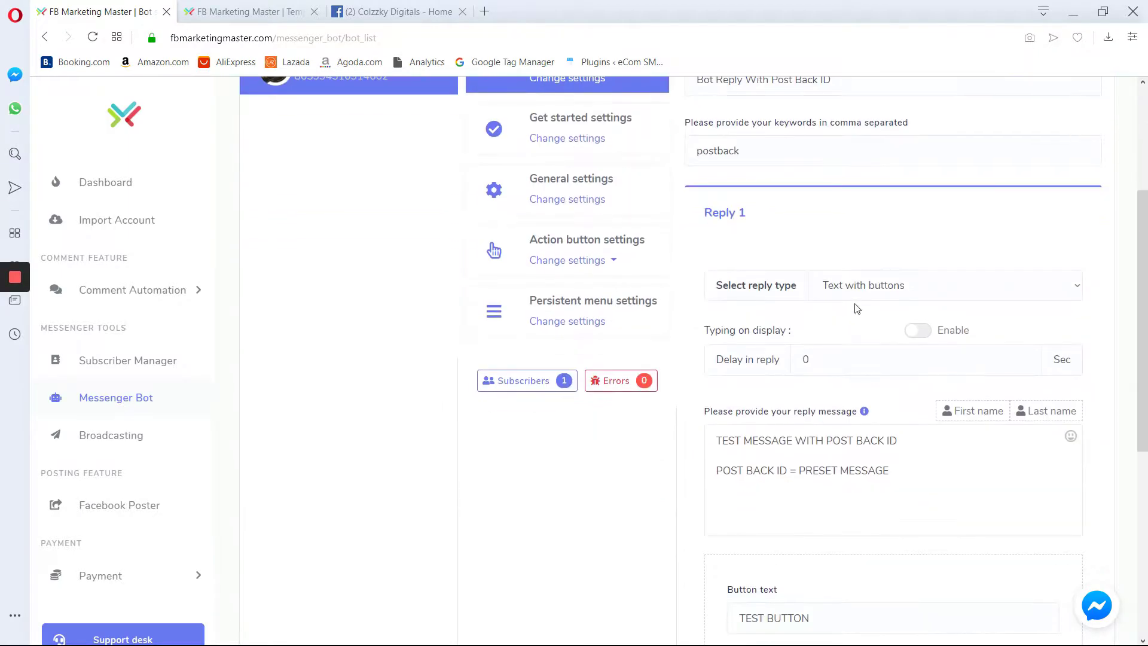
drag(748, 284, 806, 284)
click(867, 287)
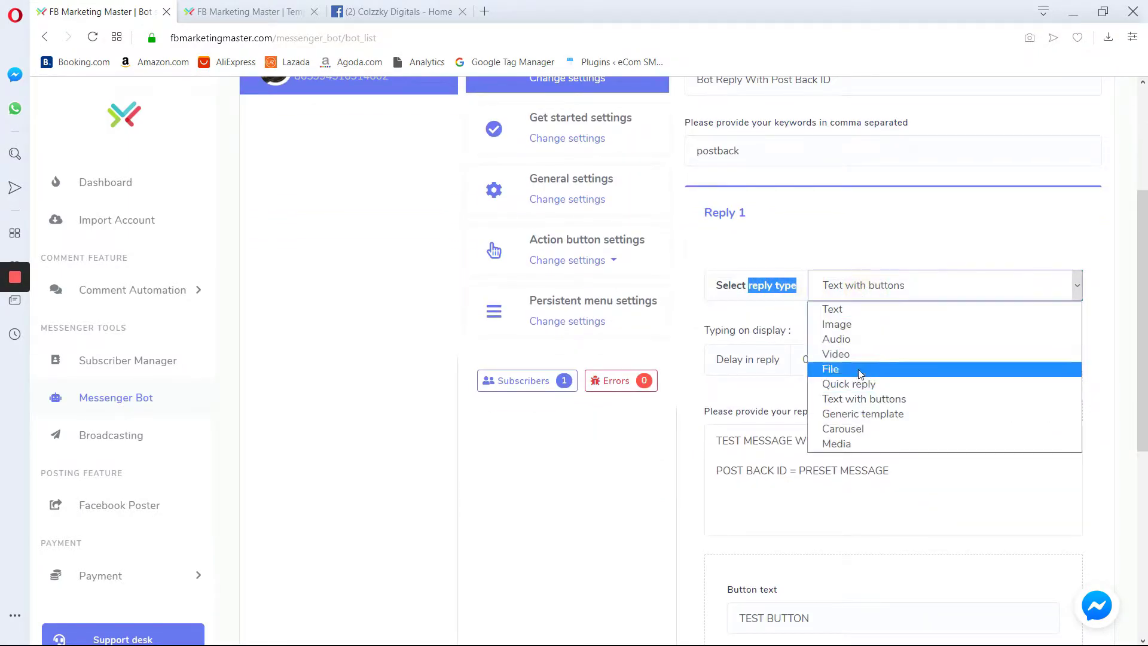
click(856, 399)
Try the POST BACK ID from POST BACK MANAGER template as the button's postback ID, and reset the choice to Select
scroll(752, 466, down, 7)
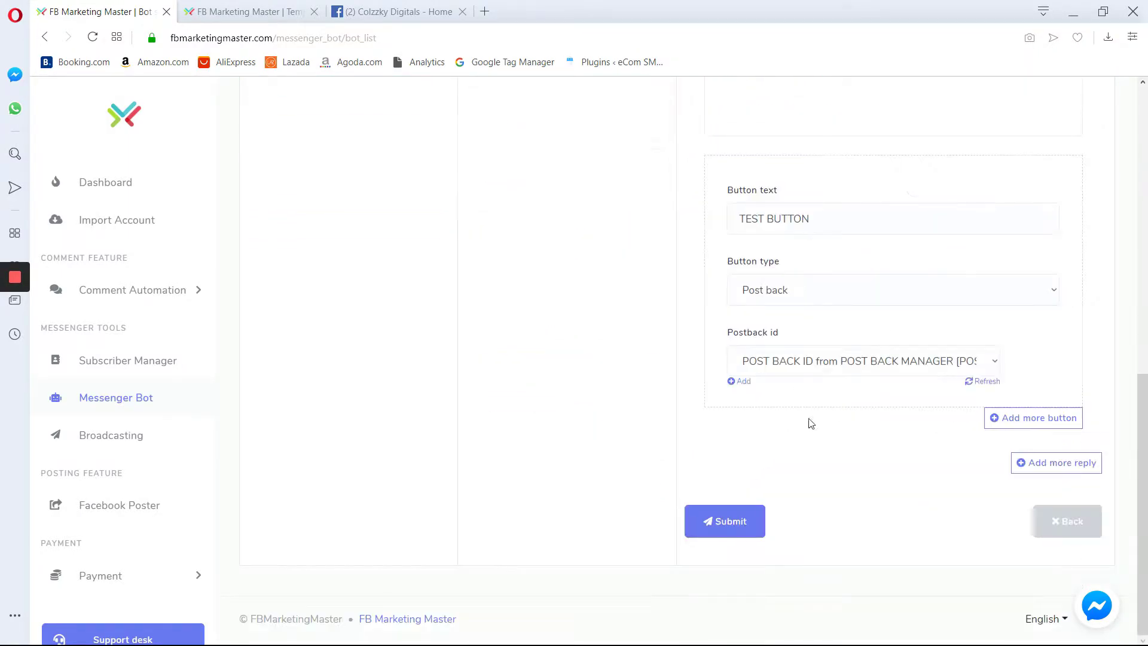
triple_click(759, 331)
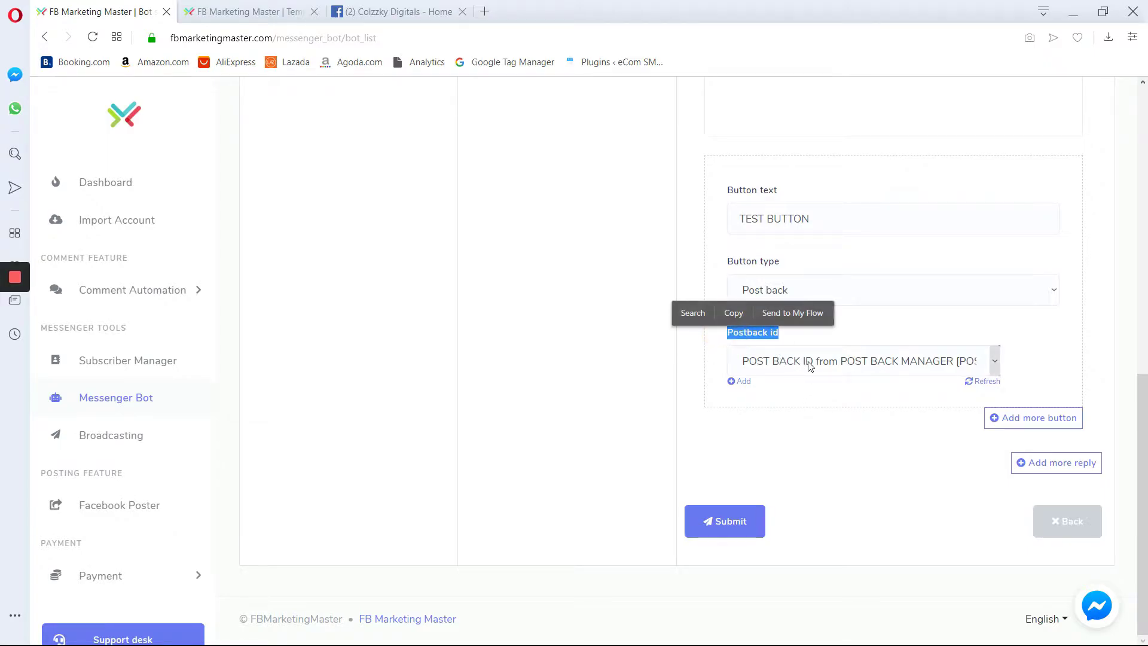
click(810, 363)
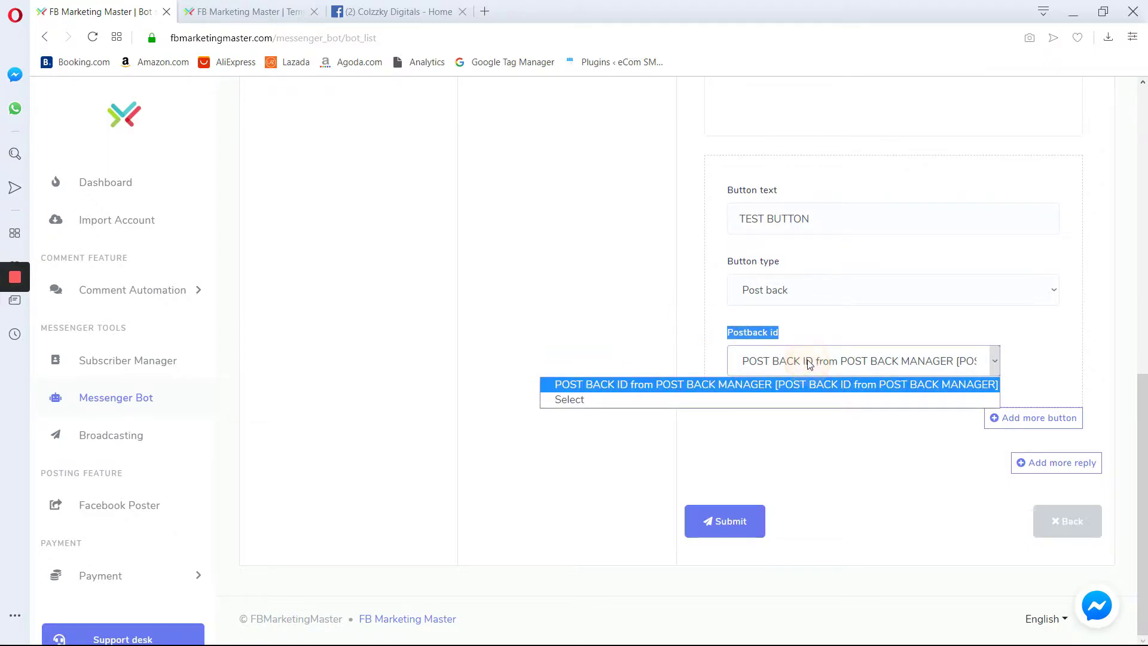
click(593, 386)
click(938, 361)
click(755, 397)
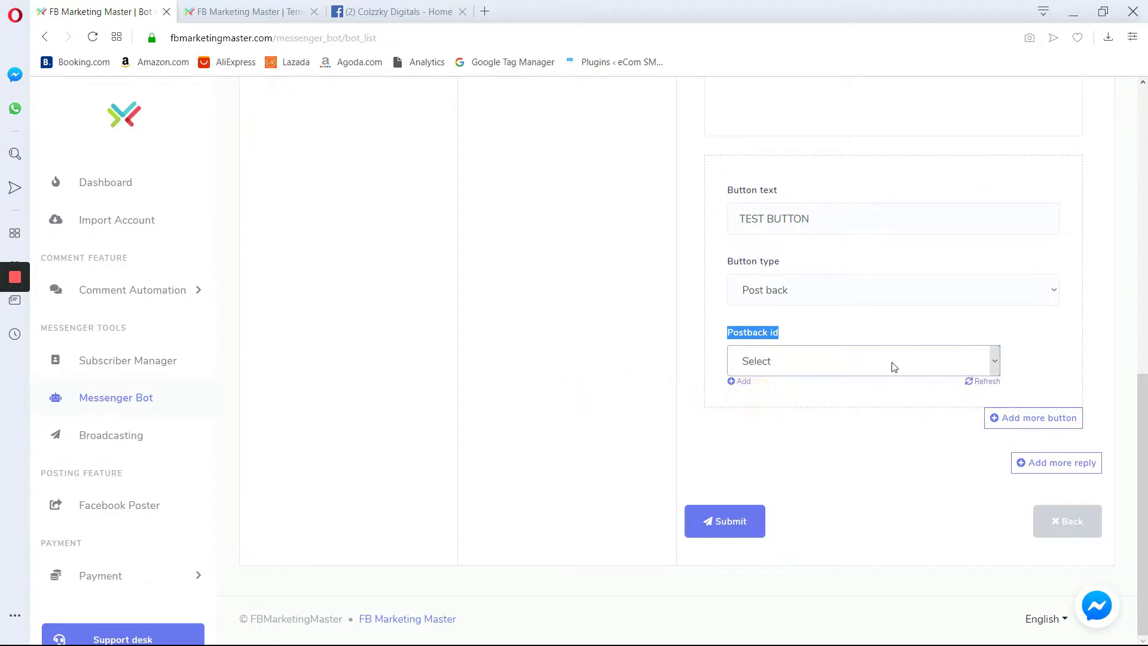
Add a new postback template from the button's settings and name it "Post Back ID - Created From Content"
scroll(819, 452, up, 3)
scroll(817, 447, down, 3)
click(741, 383)
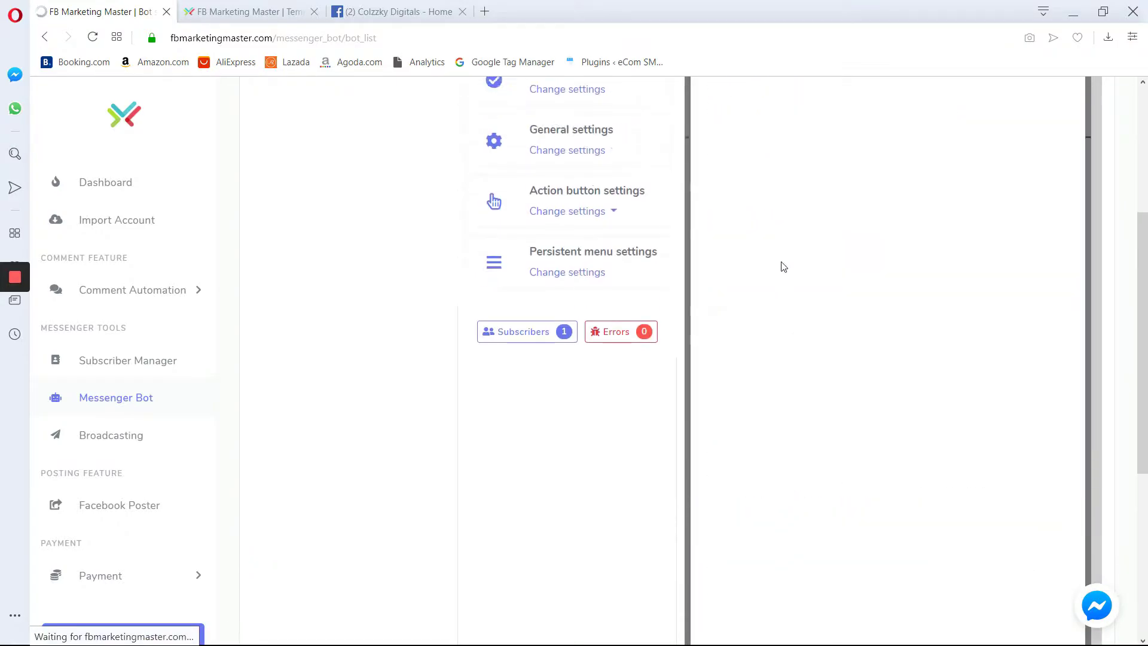
click(763, 338)
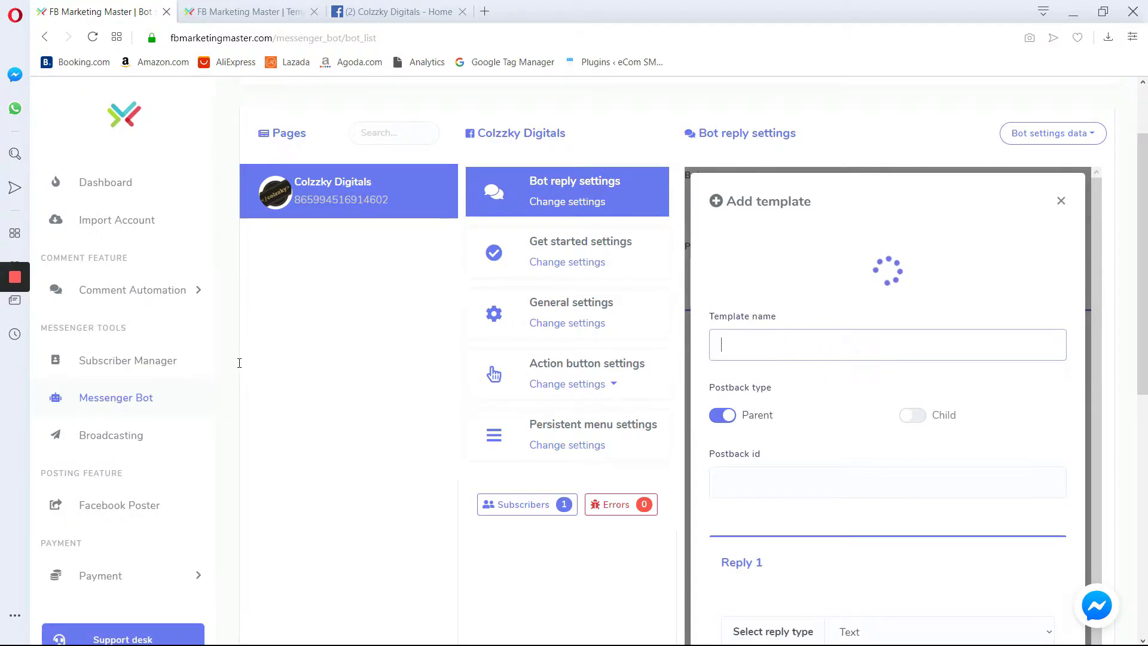
text(POst Back)
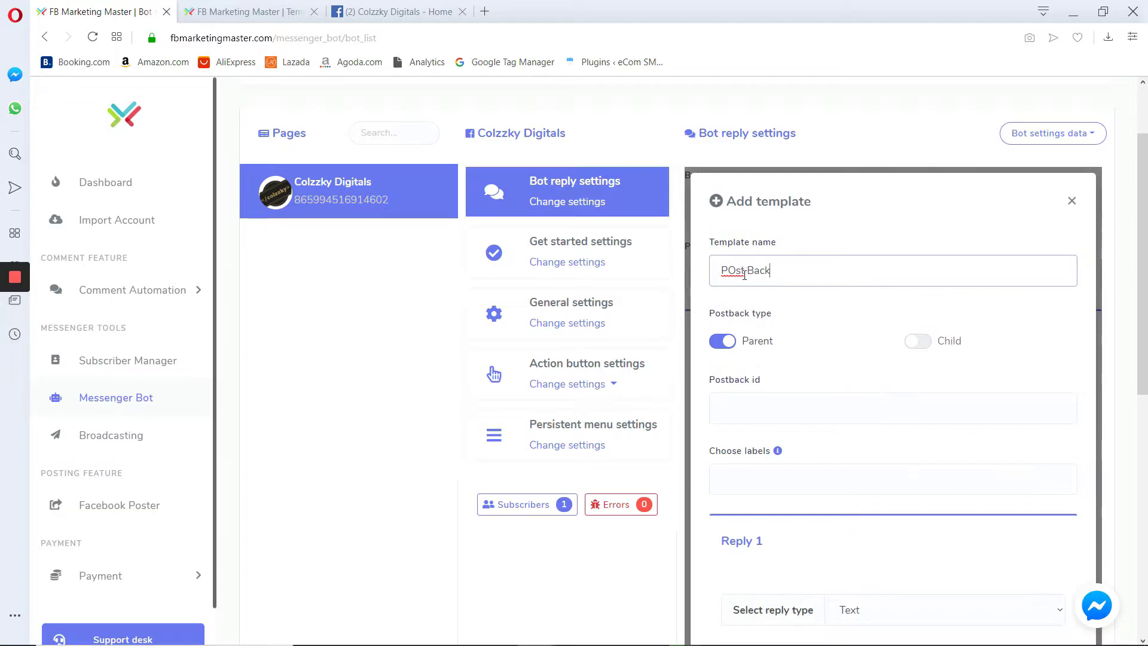
double_click(735, 269)
text(Post)
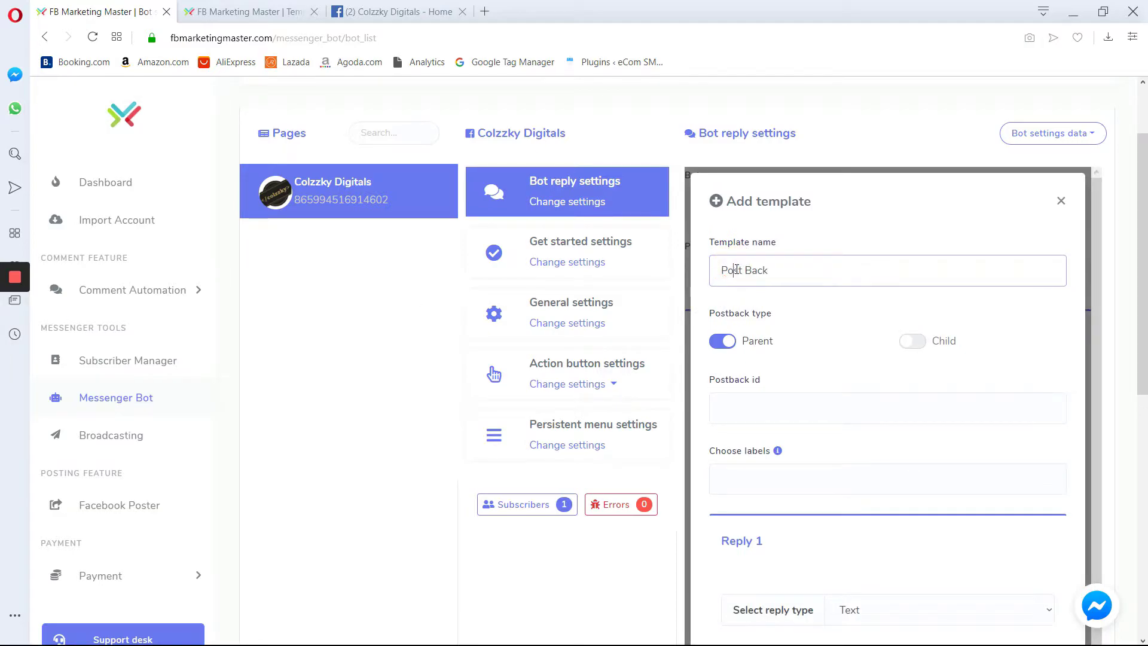
click(849, 266)
text(ID - Created From Content)
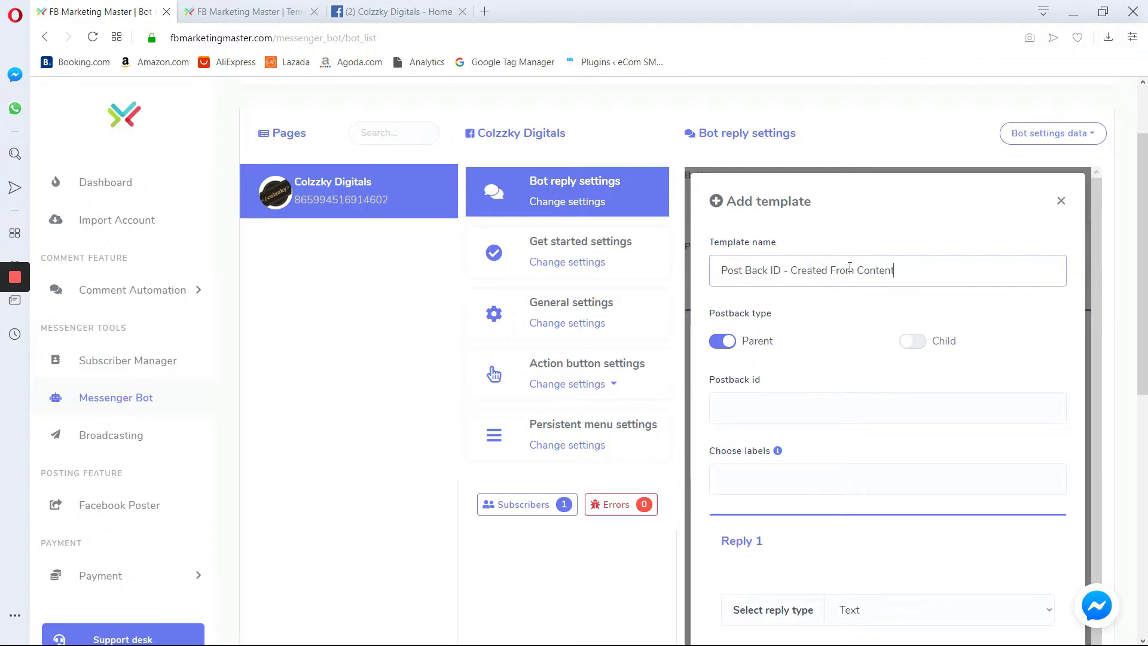
Copy the template name "Post Back ID - Created From Content" into the template's postback ID
key(ctrl+a)
key(ctrl+c)
scroll(829, 333, down, 1)
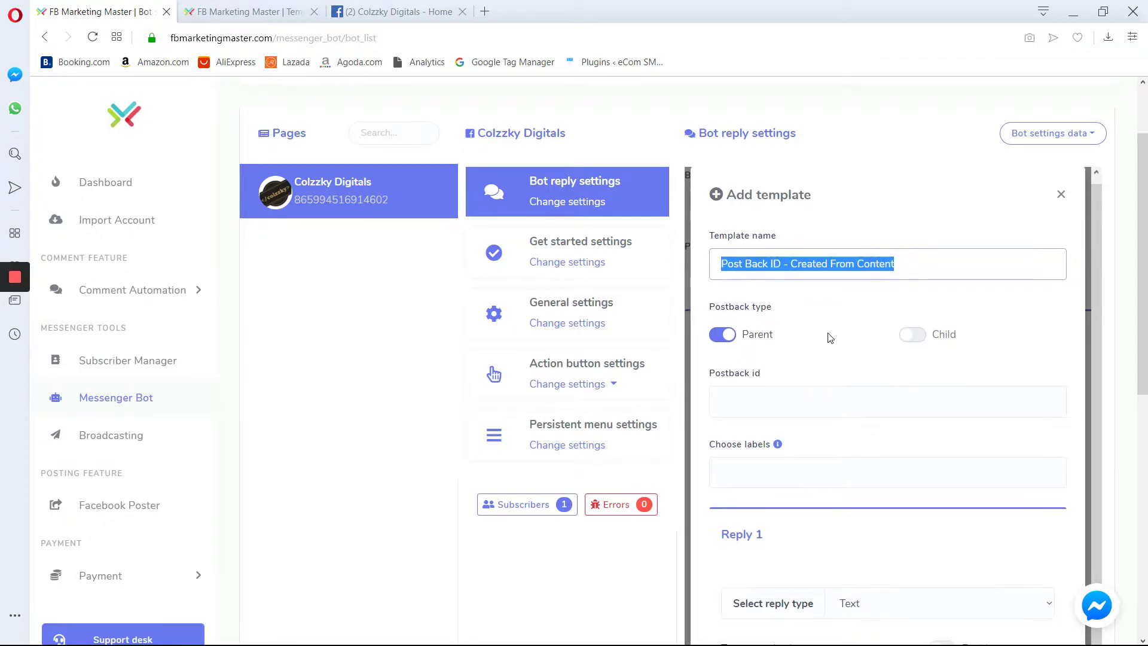
click(771, 405)
key(ctrl+v)
Assign the messenger_ads label to the new template
scroll(830, 426, down, 7)
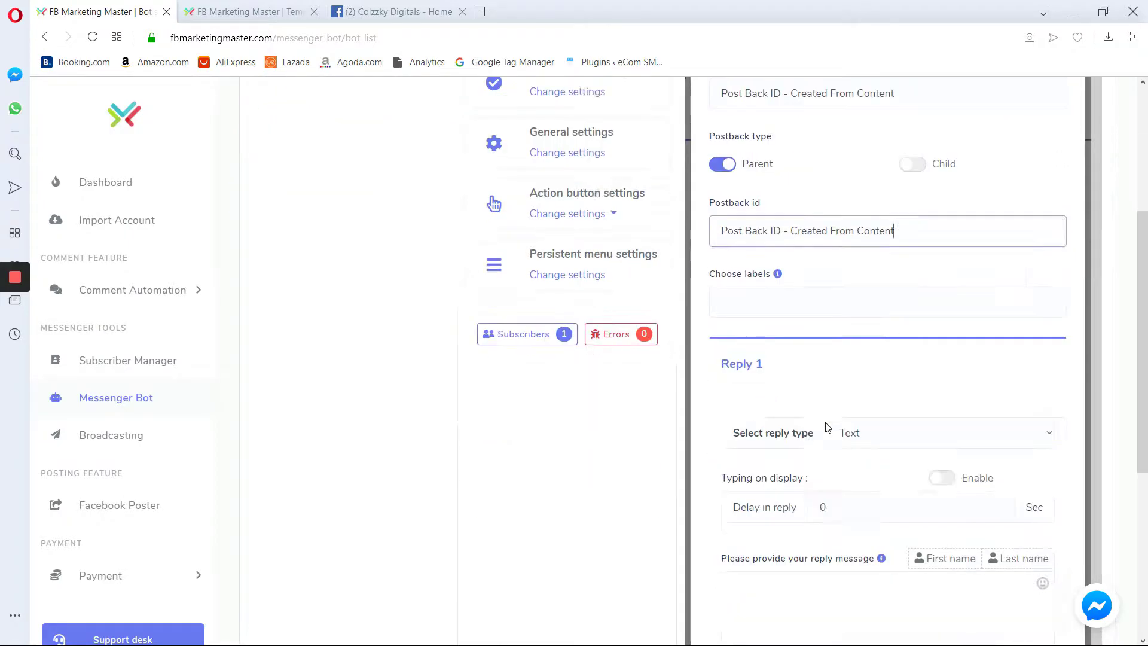
scroll(1145, 430, up, 1)
scroll(1146, 429, up, 4)
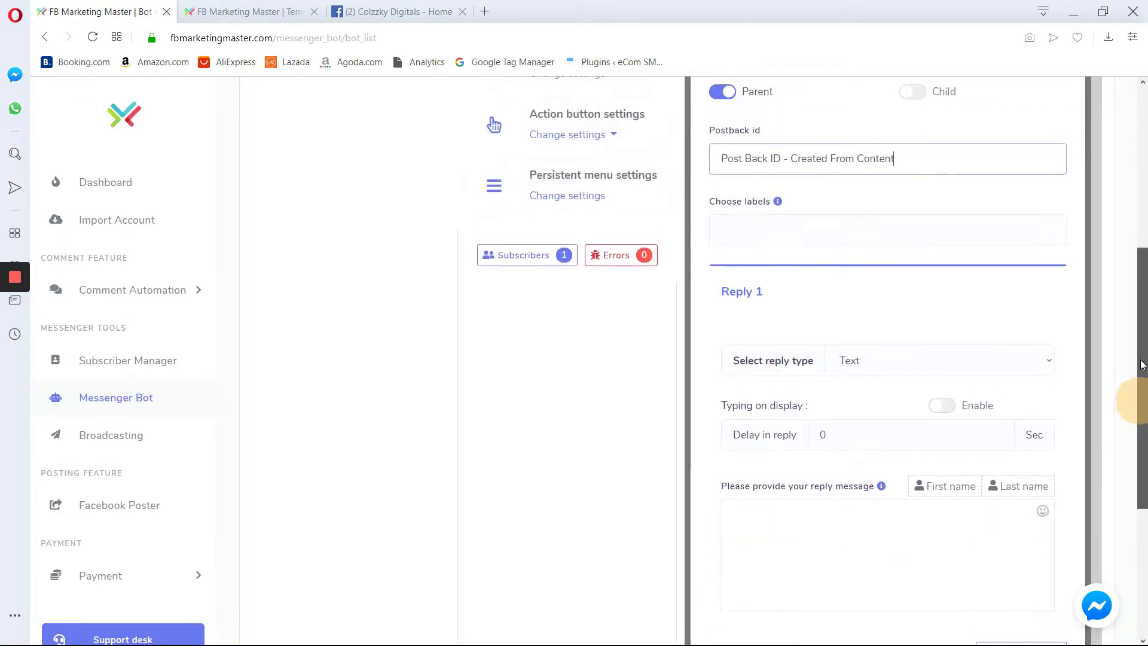
click(799, 346)
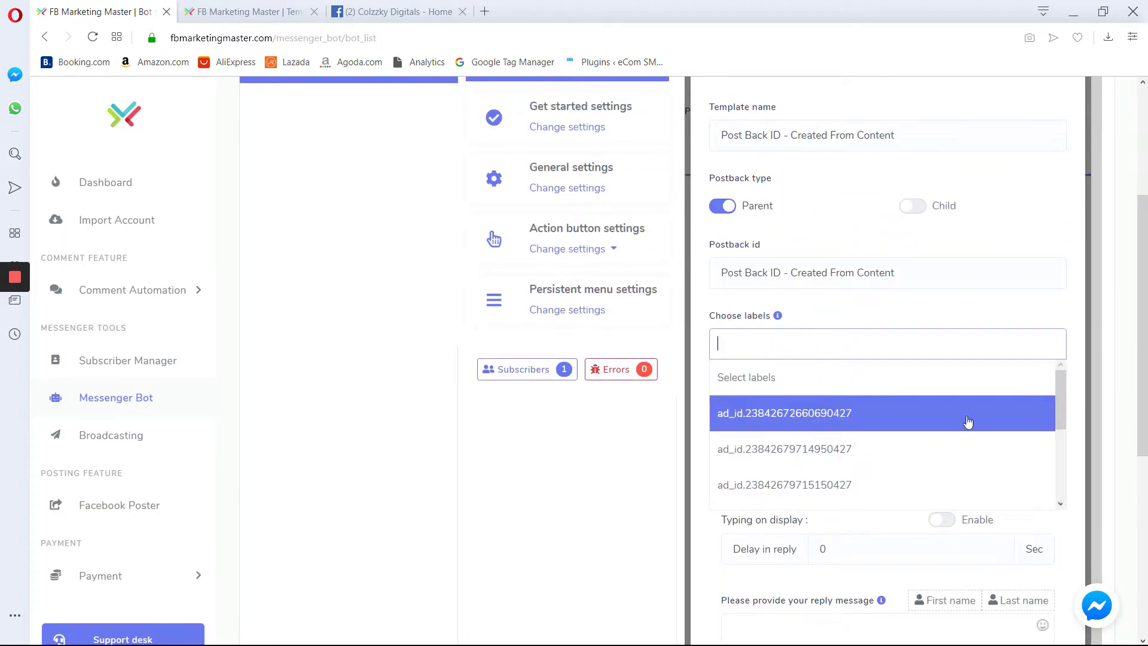
scroll(1042, 403, down, 4)
click(882, 491)
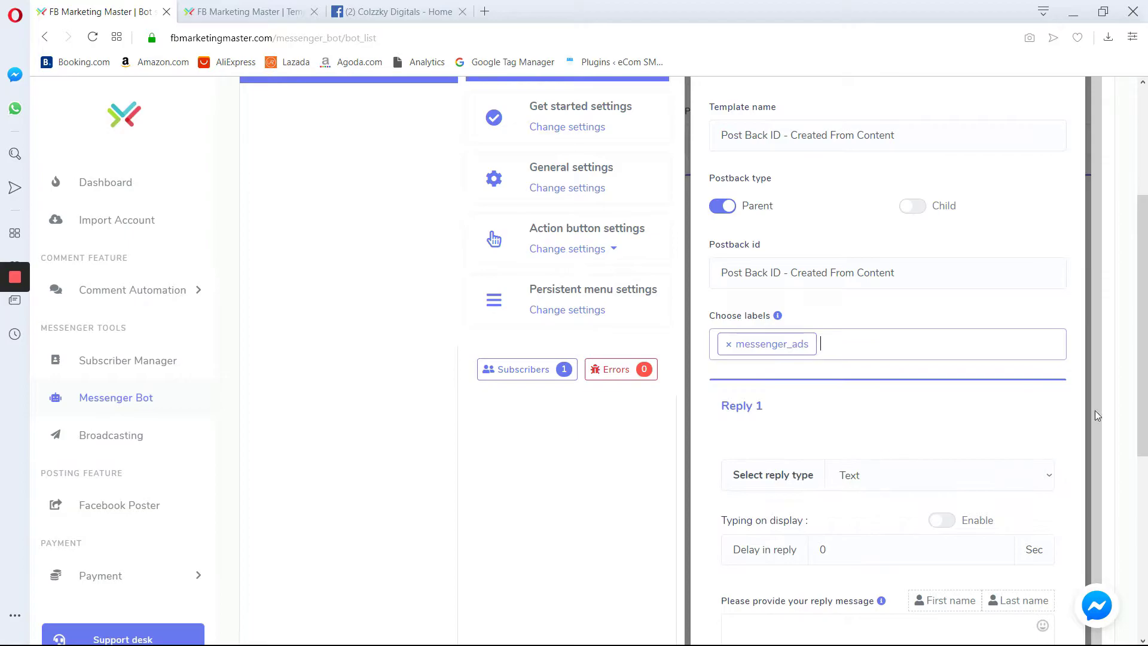
Enable the typing display for the template's Reply 1 and set the reply delay to 2 seconds
drag(1134, 390, 1126, 497)
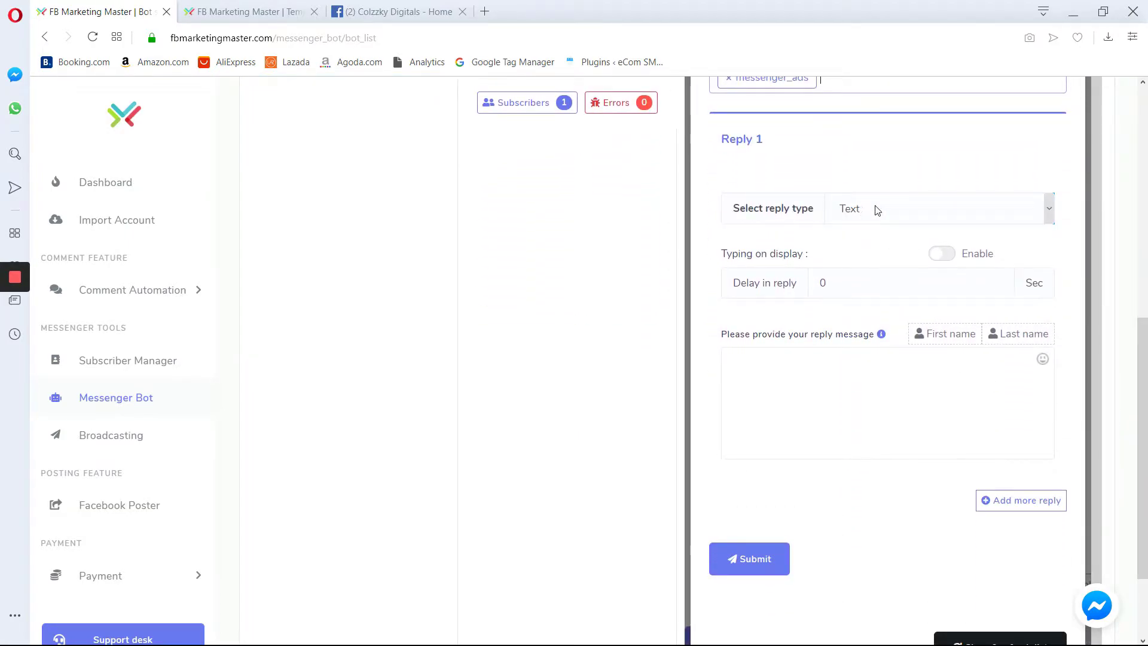
click(943, 254)
click(771, 284)
text(2)
Fill the reply message with the copied text "Post Back ID - Created From Content" and put a "Hello" line and a blank line above it
click(815, 389)
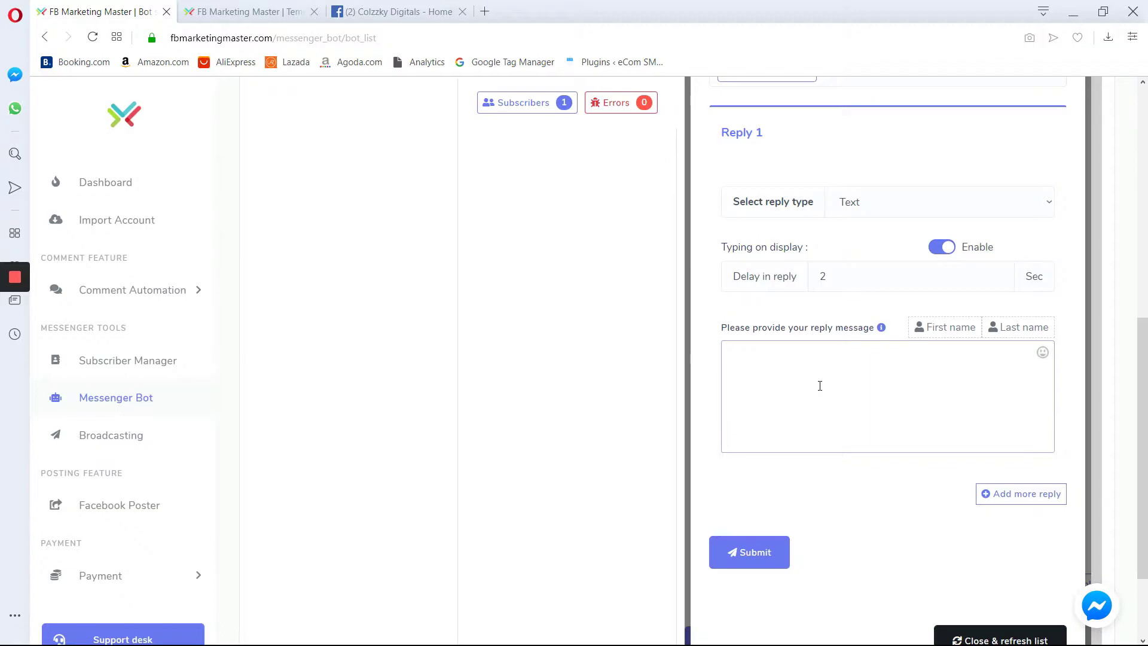
key(ctrl+v)
click(734, 358)
key(Return)
key(Return)
key(Up)
key(Up)
text(H)
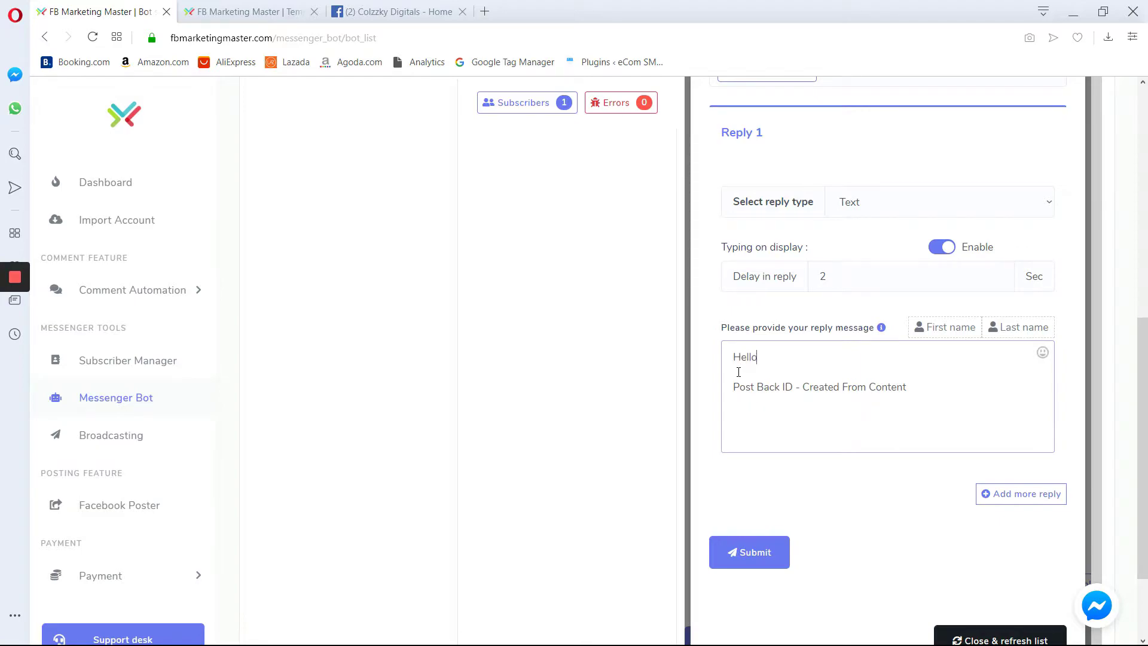
text(ello)
Insert the first name placeholder #LEAD_USER_FIRST_NAME# and place it once after "Hello"
click(950, 327)
click(834, 356)
click(936, 327)
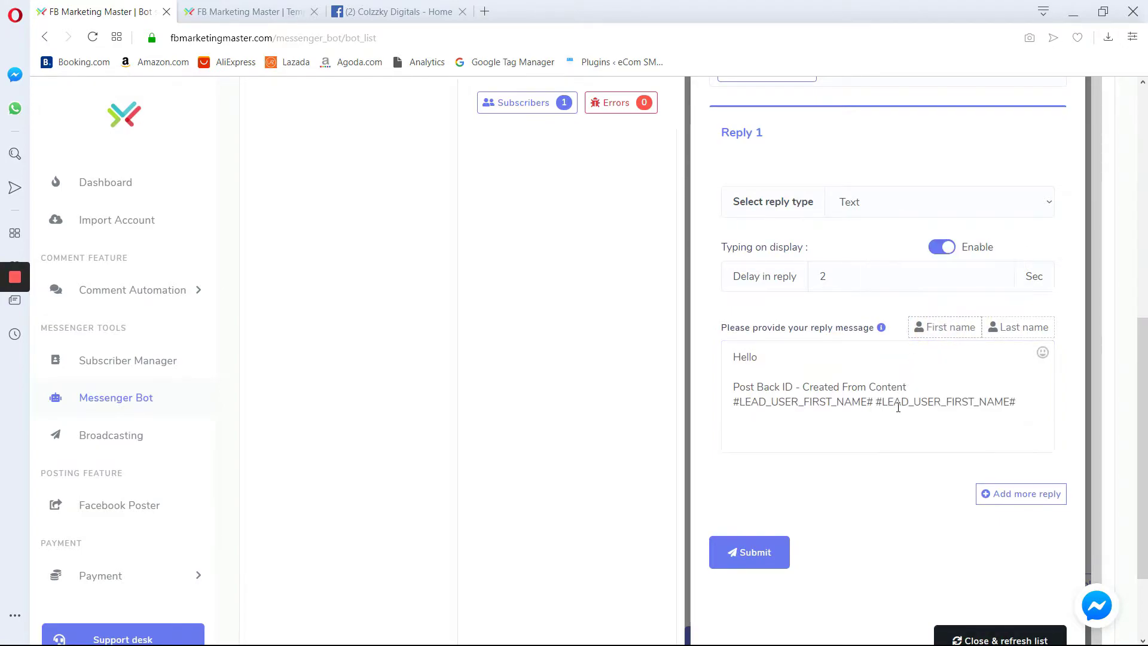
drag(1018, 397, 726, 402)
key(ctrl+x)
click(772, 360)
key(ctrl+v)
key(BackSpace)
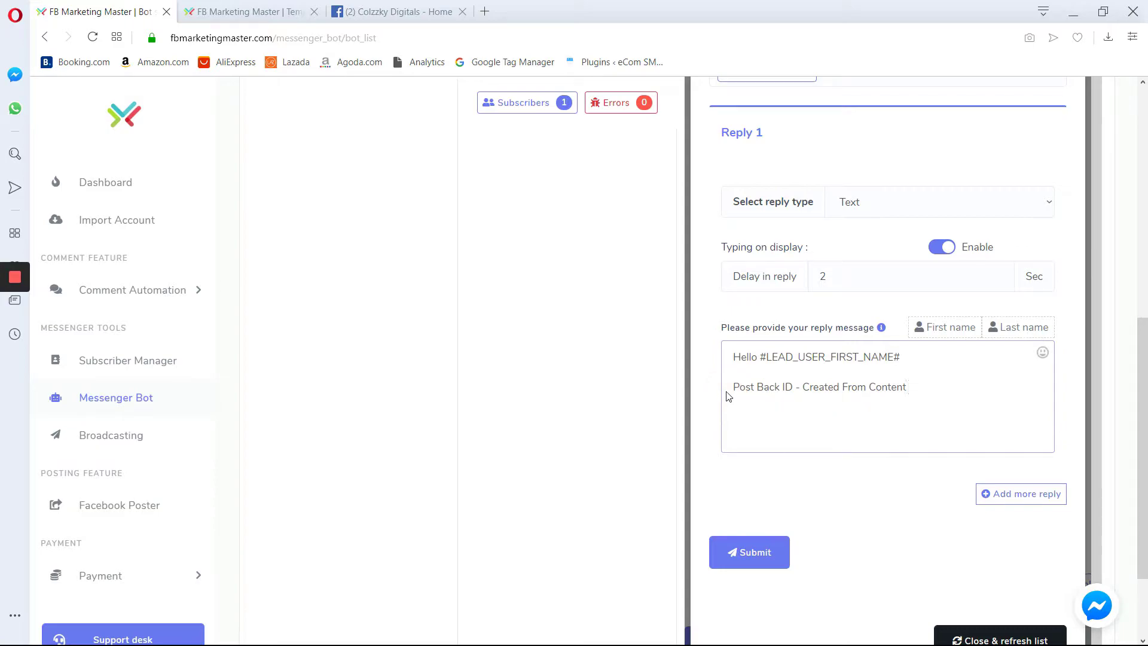
Add "This content is from" before "Post Back ID - Created From Content" in the reply message
click(733, 385)
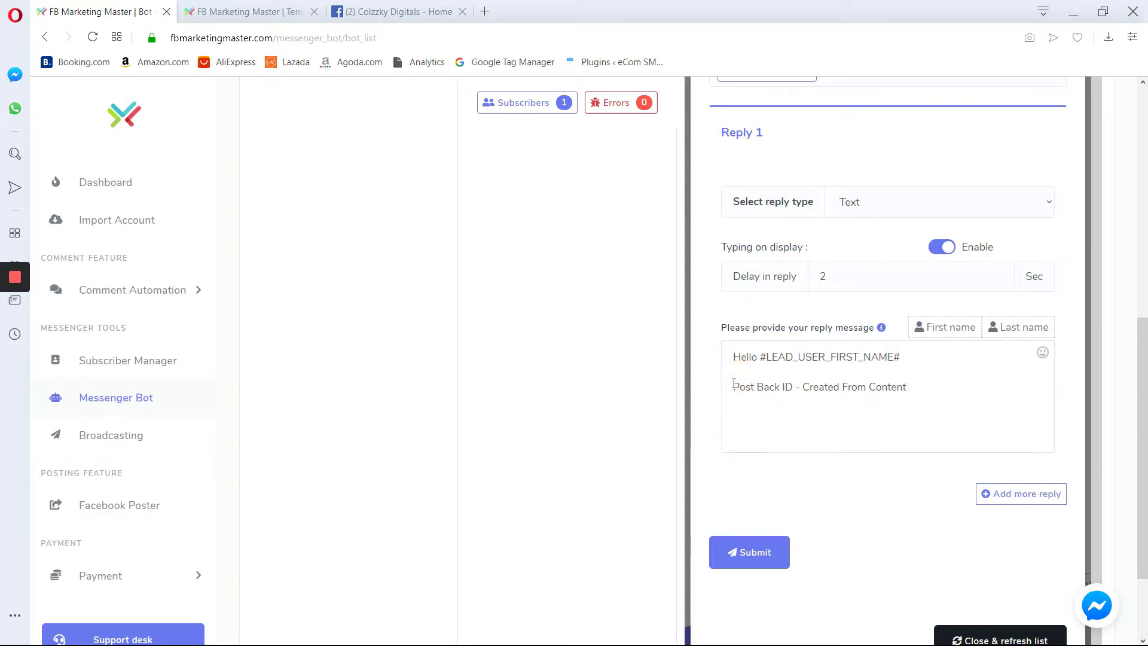
click(734, 388)
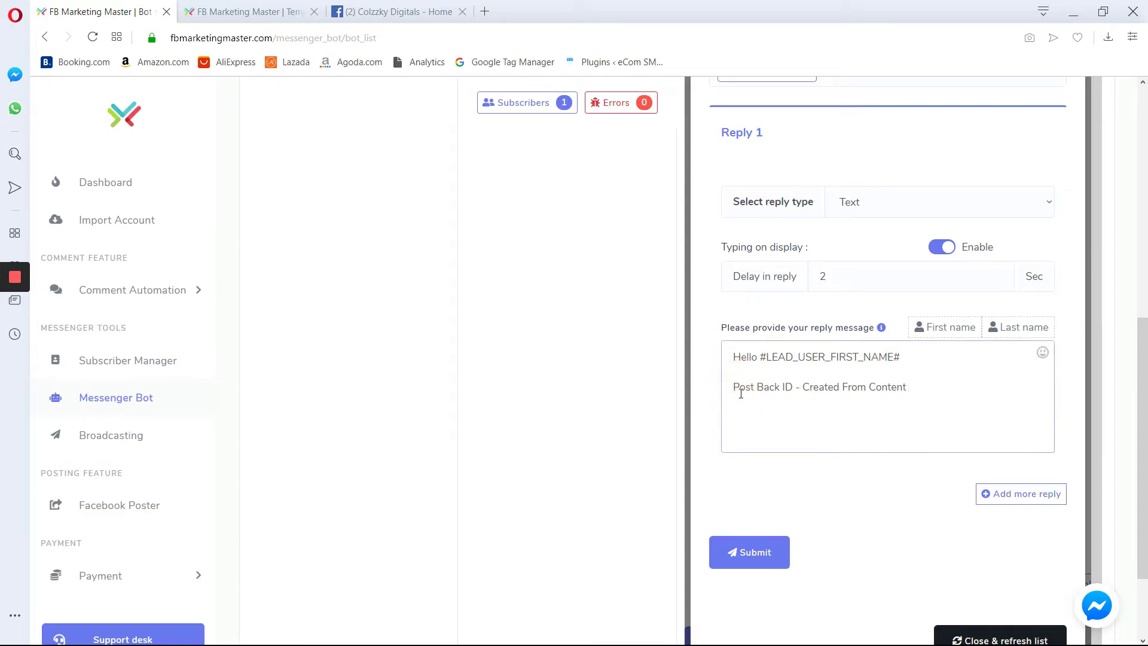
text(This content )
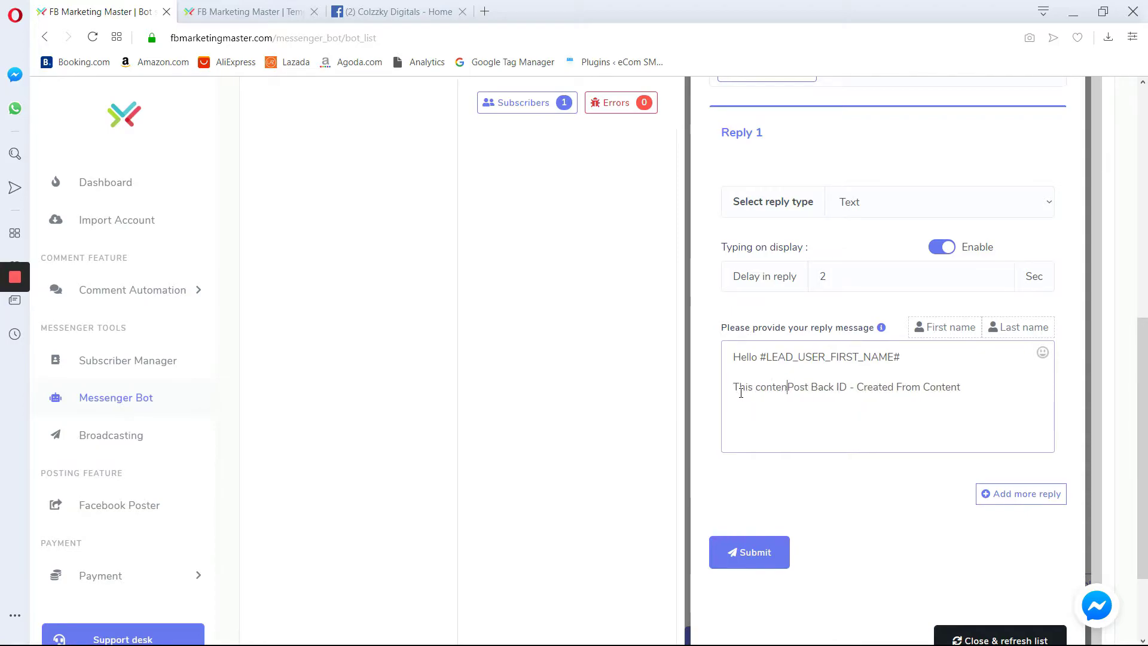
text(is frm)
key(BackSpace)
text(om)
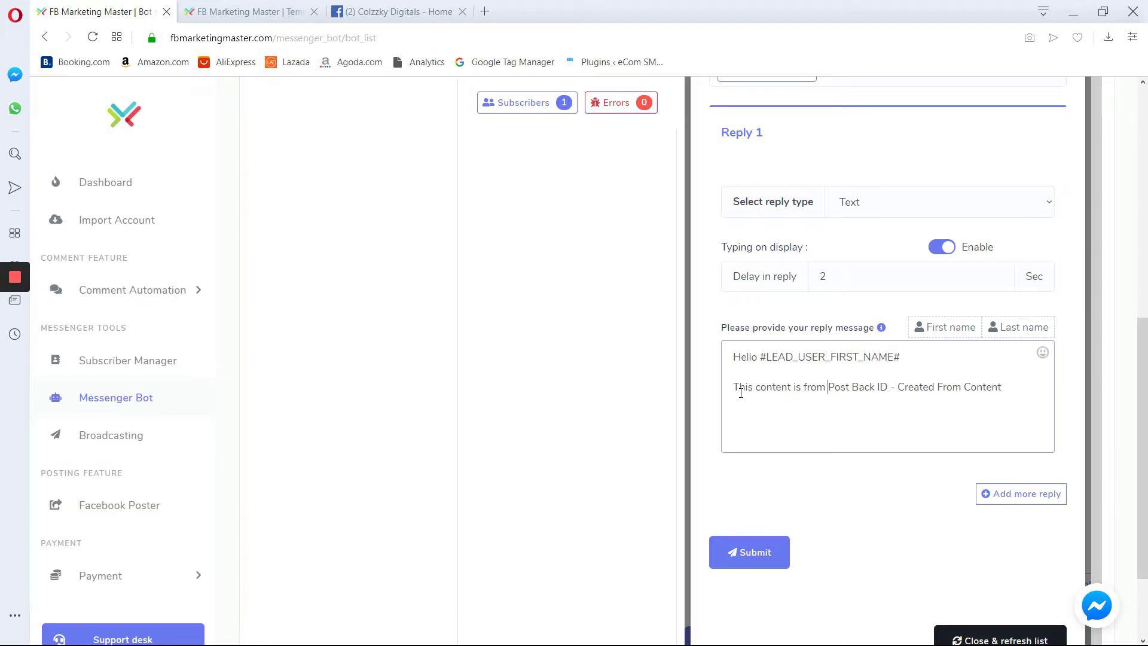
Check the template's fields, submit the template and dismiss the confirmation message
scroll(830, 443, up, 5)
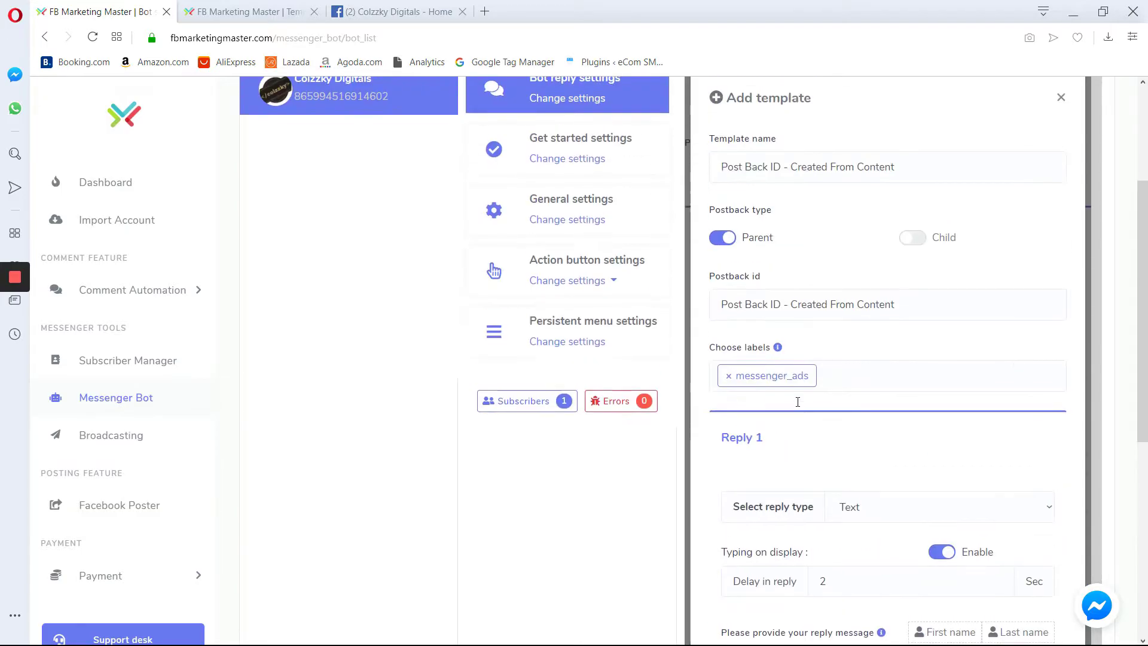
scroll(805, 566, down, 6)
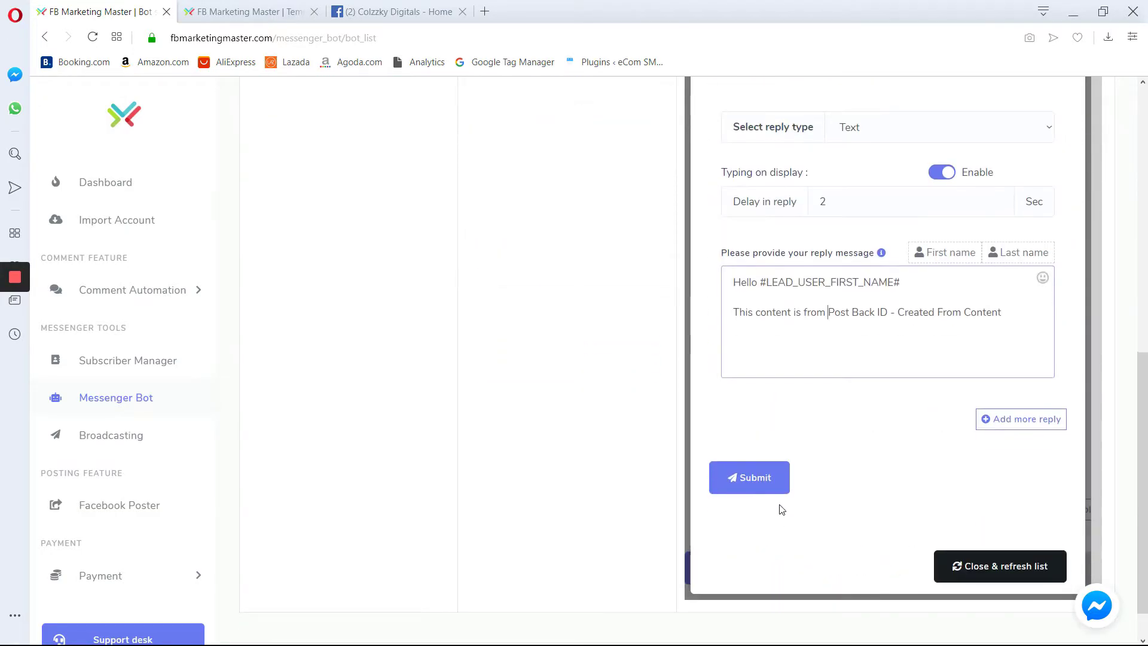
click(751, 483)
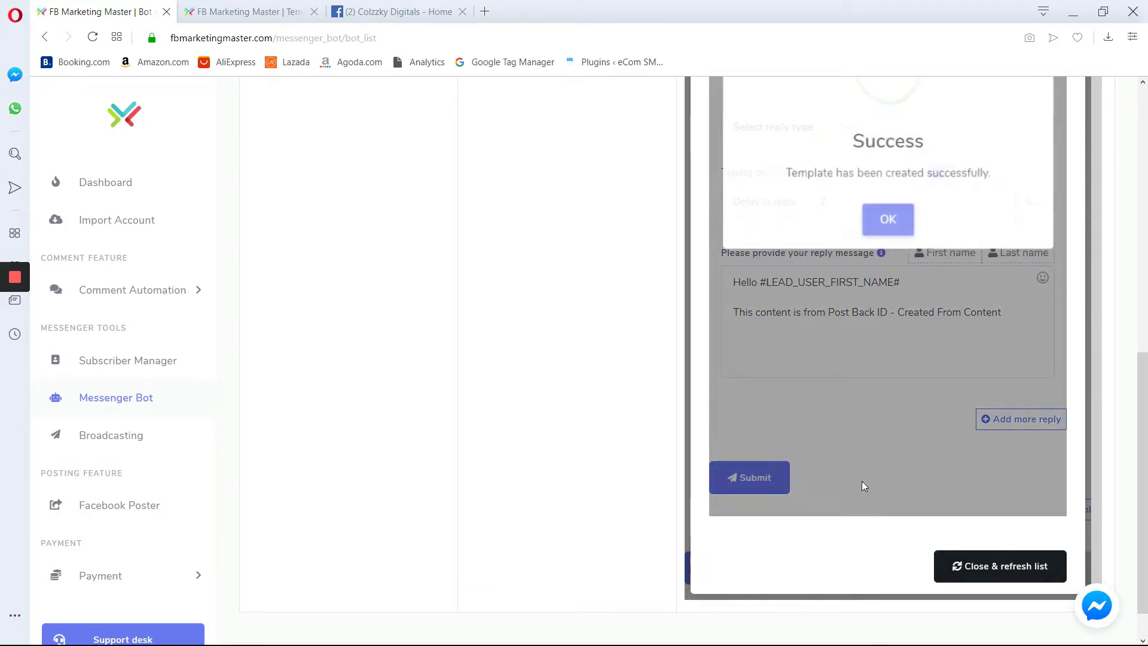
click(888, 225)
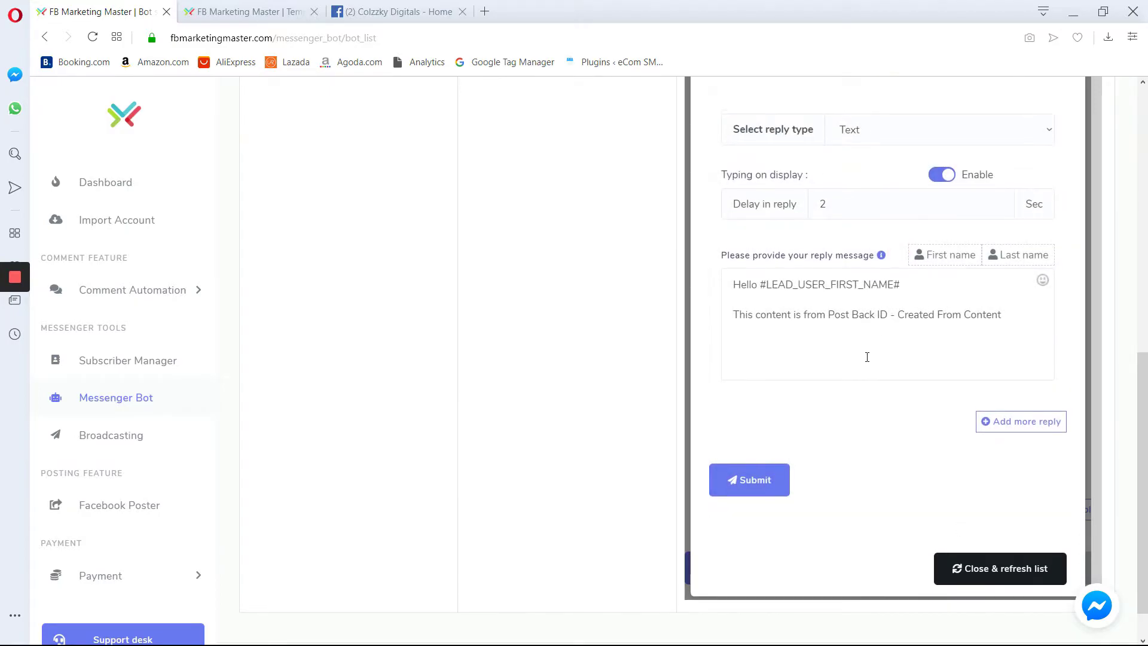
Close the Add template form and check the bot reply's message and the test button's postback ID
scroll(897, 359, up, 1)
scroll(897, 358, up, 8)
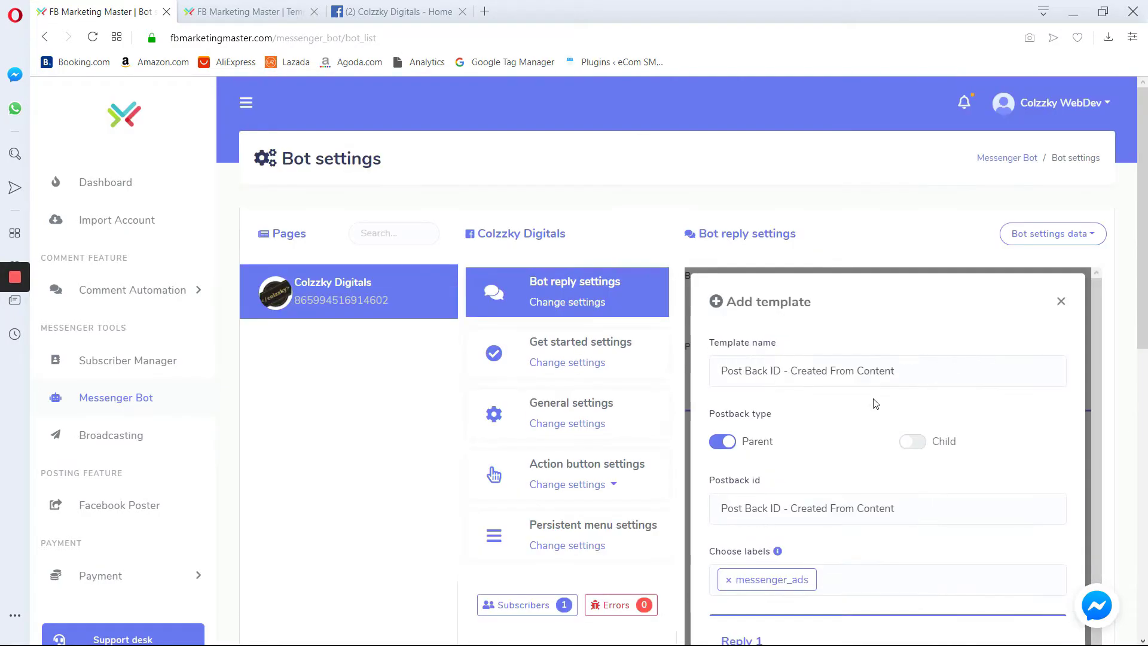
click(1062, 301)
scroll(888, 414, down, 10)
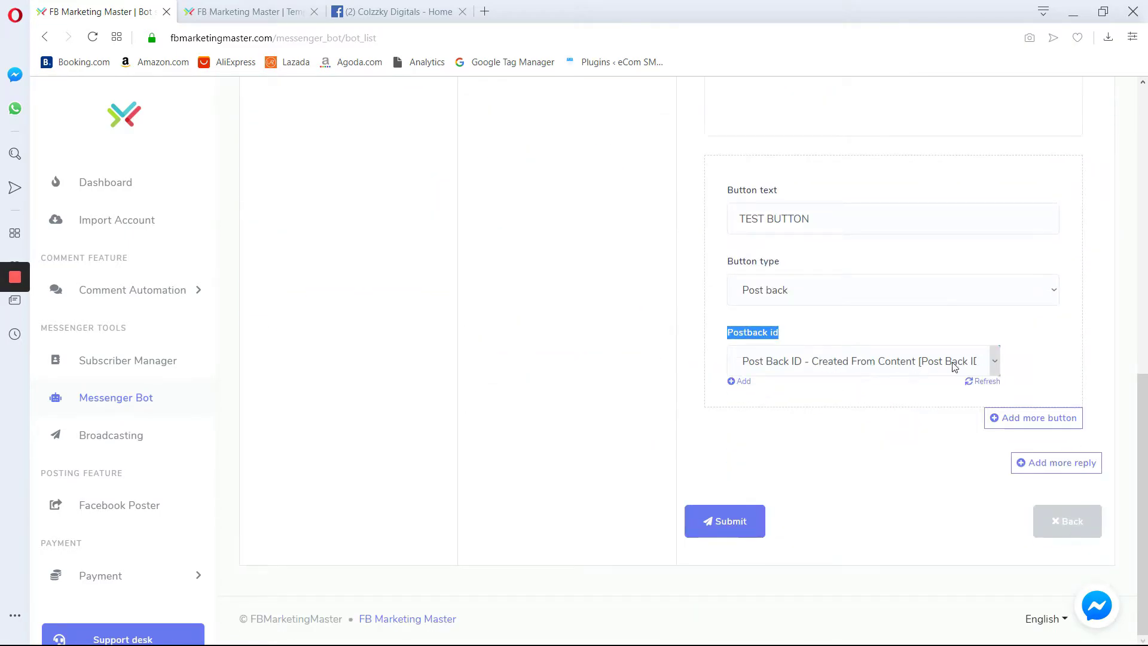
scroll(837, 471, up, 10)
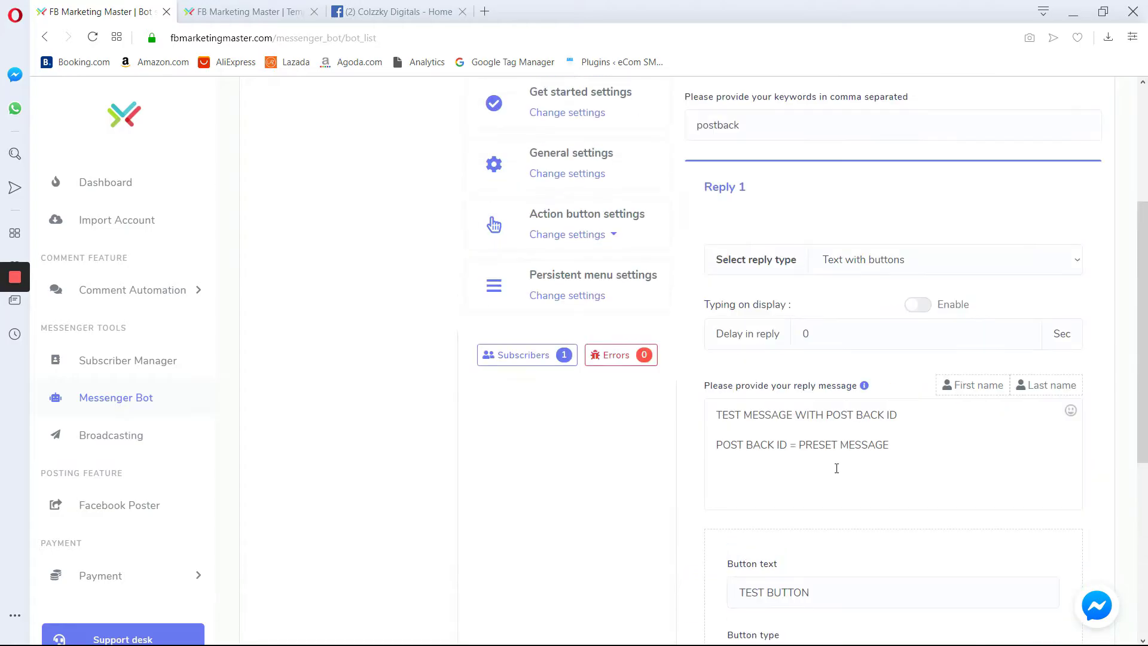
scroll(837, 472, down, 10)
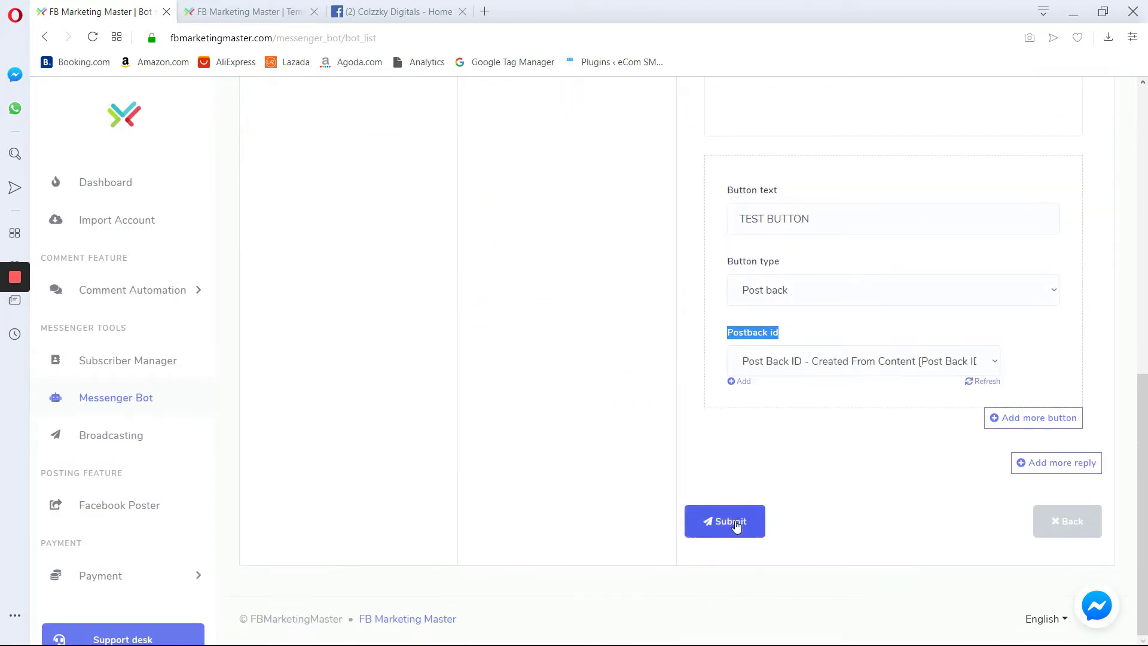
Copy the keyword "postback" from the bot reply's keywords
scroll(771, 497, up, 10)
double_click(717, 374)
right_click(711, 376)
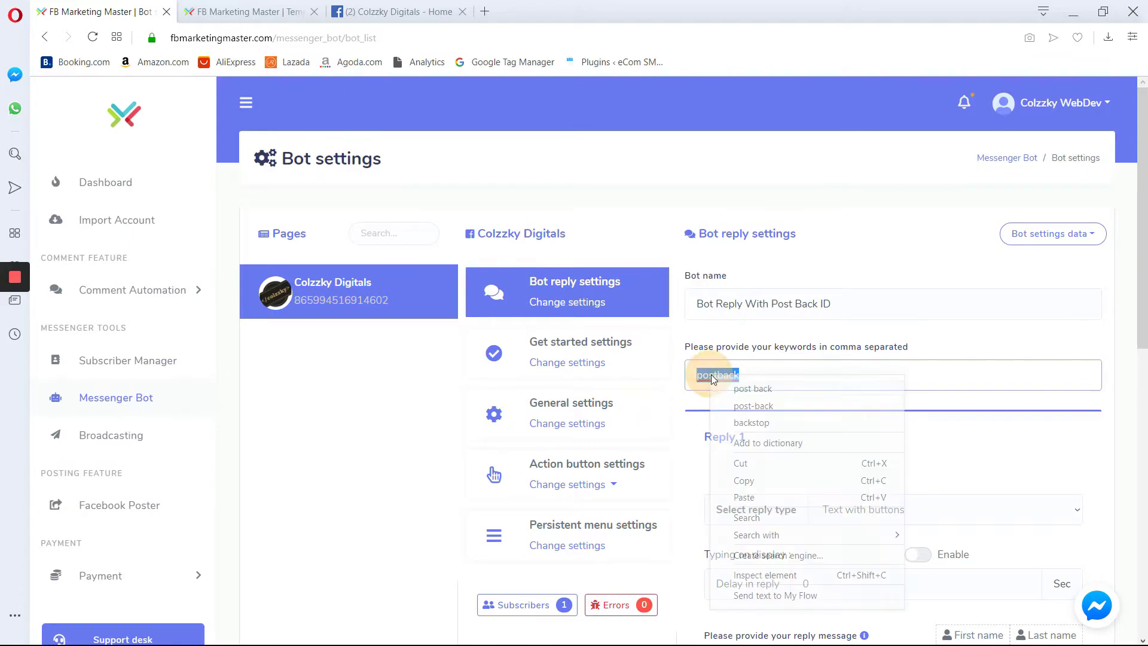
click(744, 481)
Submit the bot reply with the postback button and dismiss the confirmation message
scroll(741, 508, down, 10)
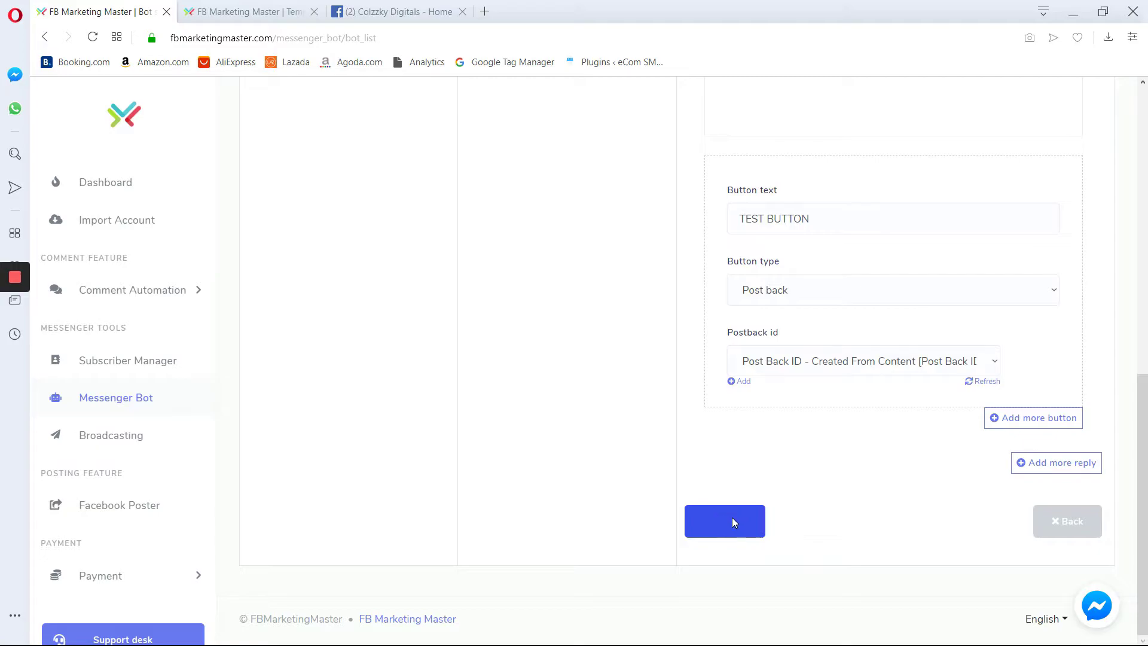
click(900, 187)
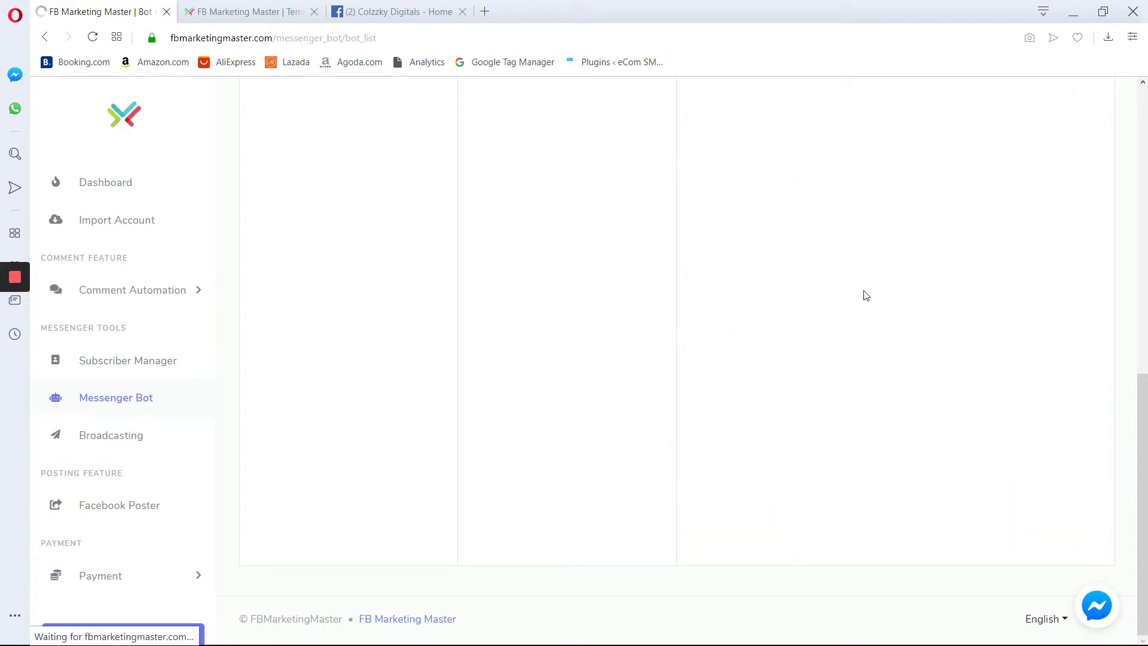
scroll(829, 452, up, 10)
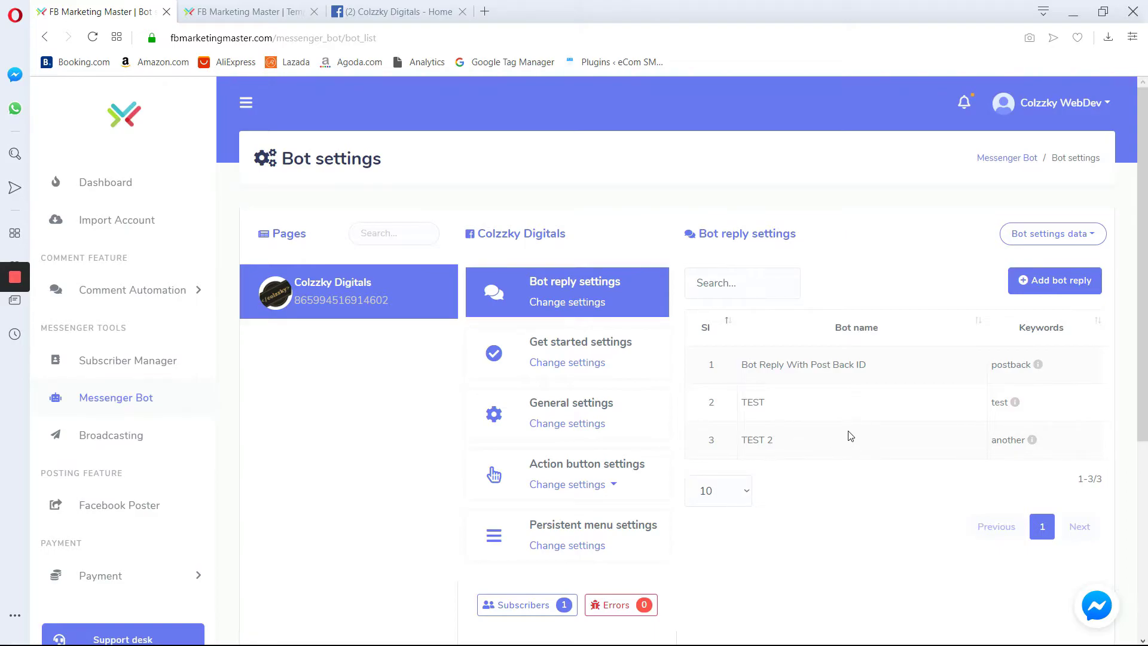
Add a new bot reply named "POst Back ID TEST from PostBack Manager" with the keyword "postback_2"
click(1062, 290)
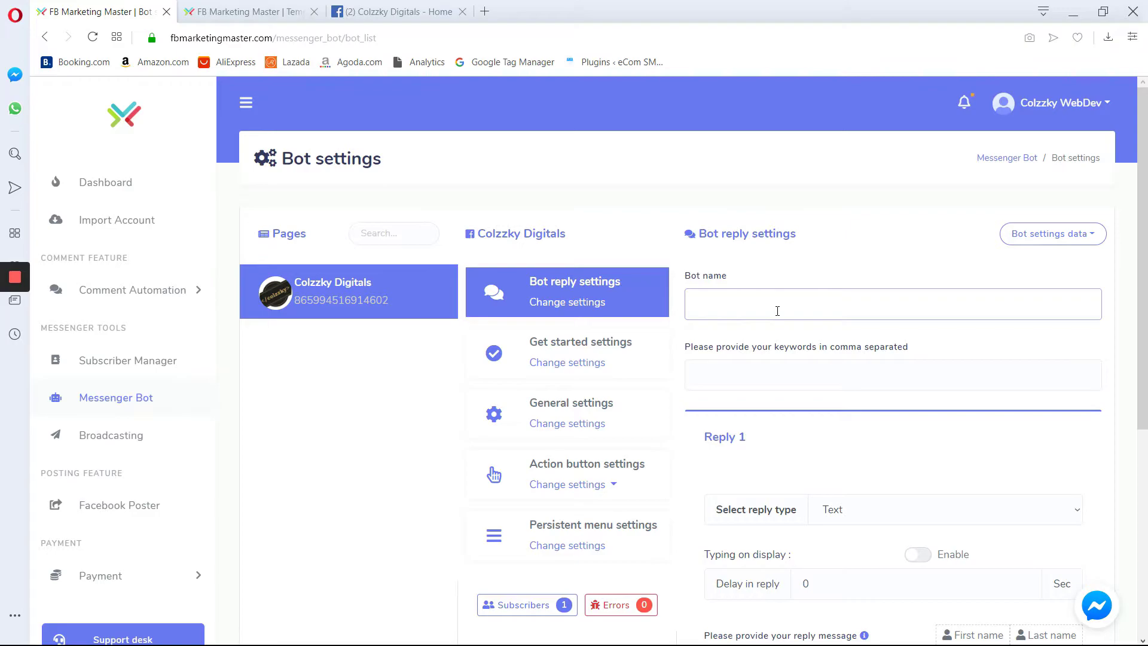
text(POst Back ID TEST from PostBack Manager)
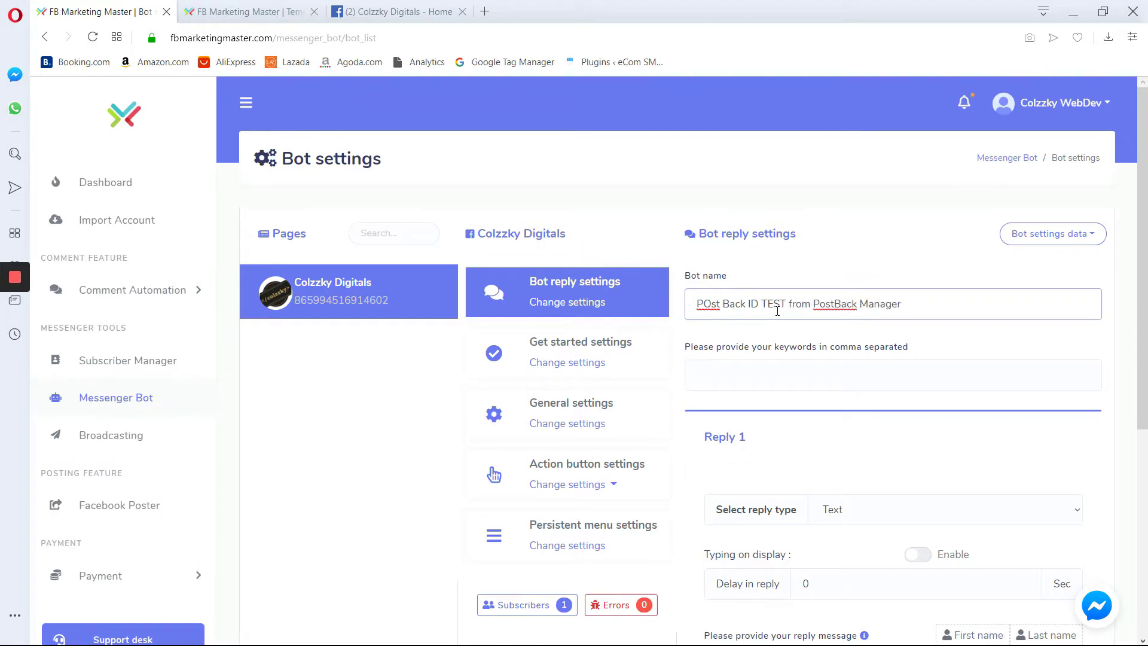
scroll(780, 312, down, 1)
click(743, 299)
text(postback_2)
Change the new bot reply's keyword to "postback 2", with a space before the number
click(737, 301)
drag(737, 301, 745, 301)
click(760, 302)
key(BackSpace)
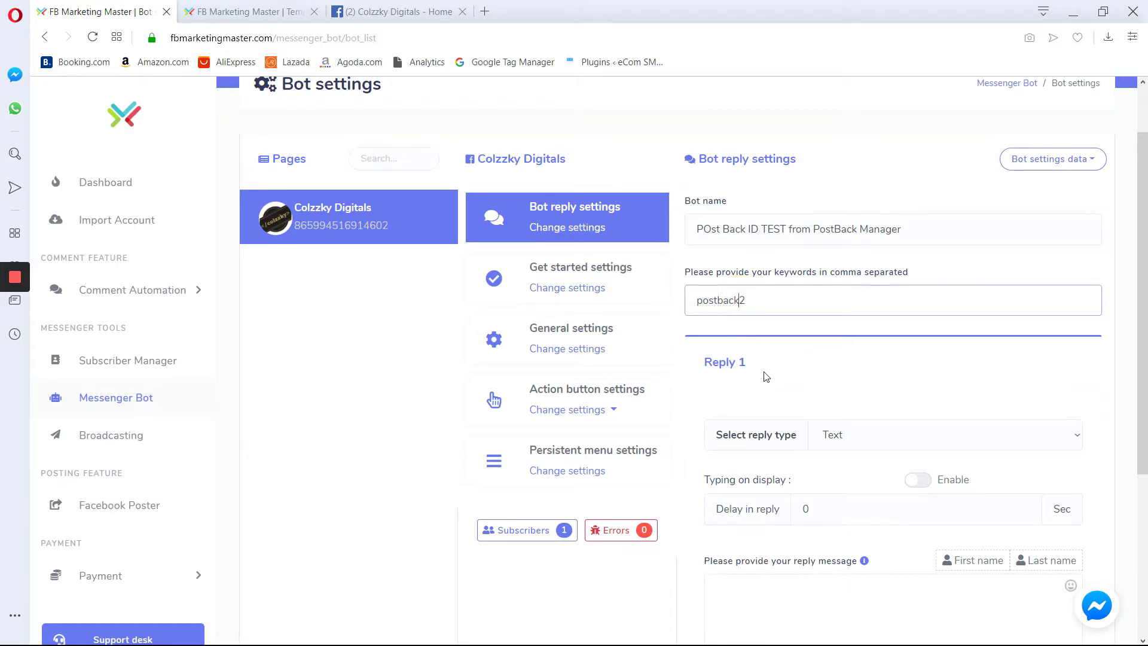
double_click(720, 300)
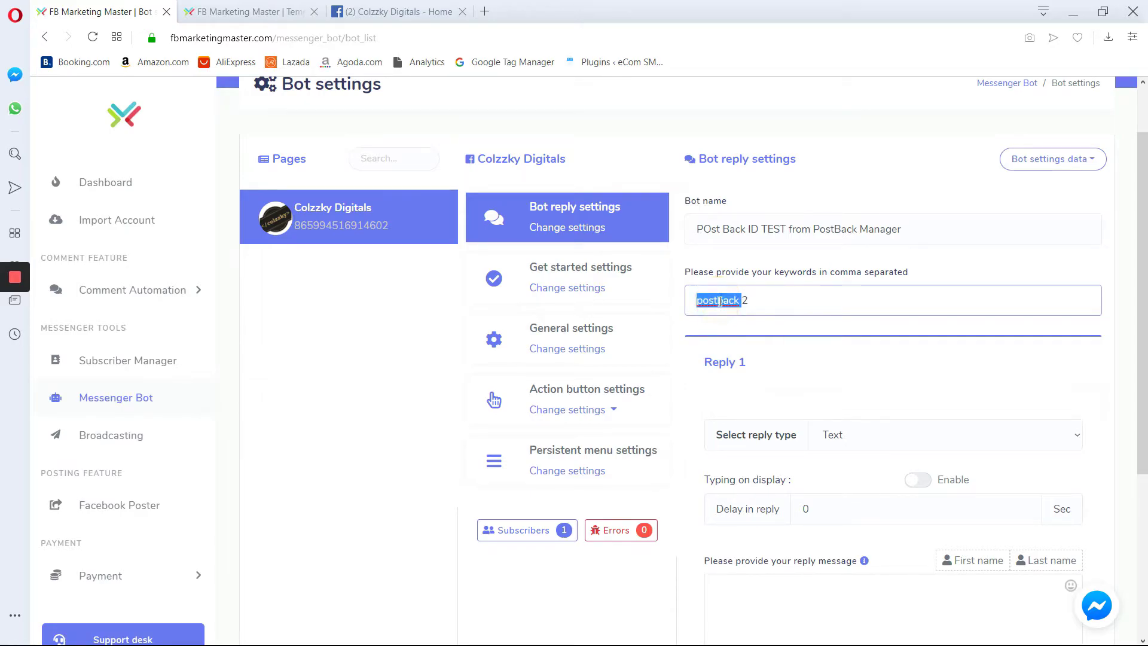
triple_click(720, 300)
click(783, 338)
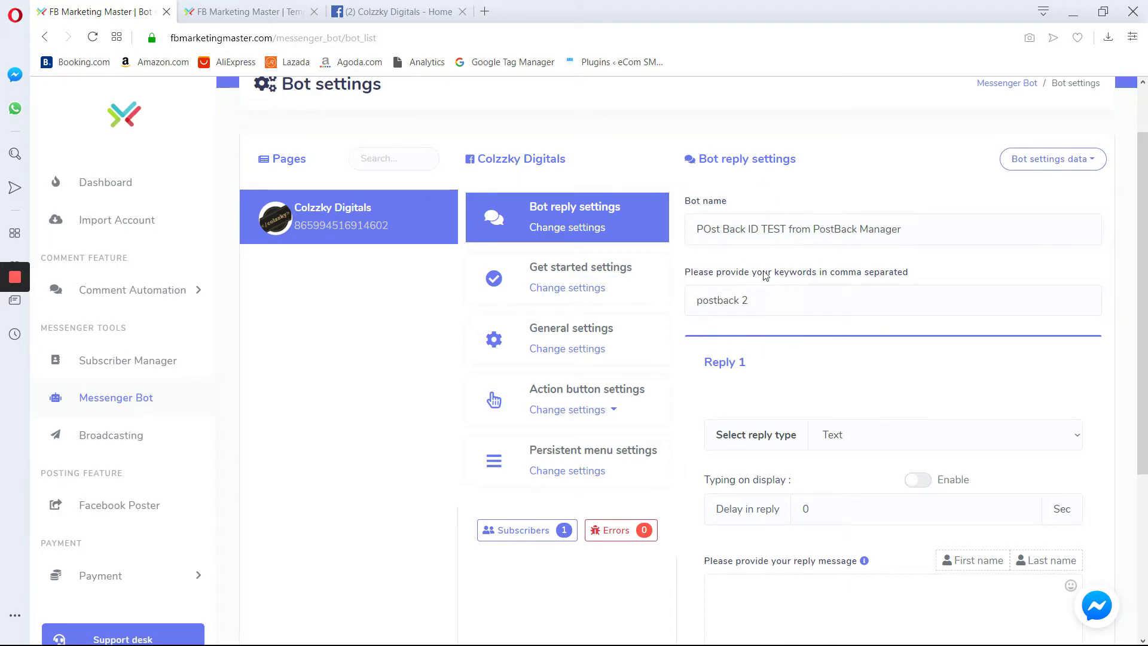
Put an underscore before the number so the keyword reads "postback_2"
scroll(832, 403, down, 4)
scroll(758, 389, up, 5)
click(742, 375)
text(_)
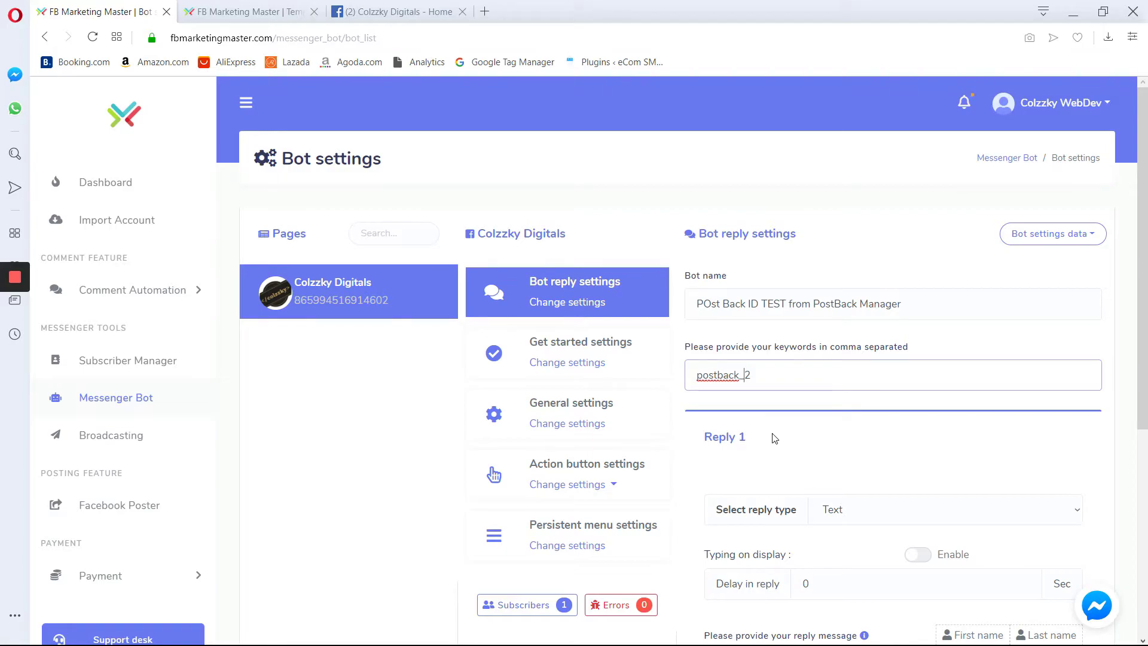
Enter the reply message "This is a Test Post back id created from content"
scroll(775, 436, down, 5)
scroll(775, 435, up, 1)
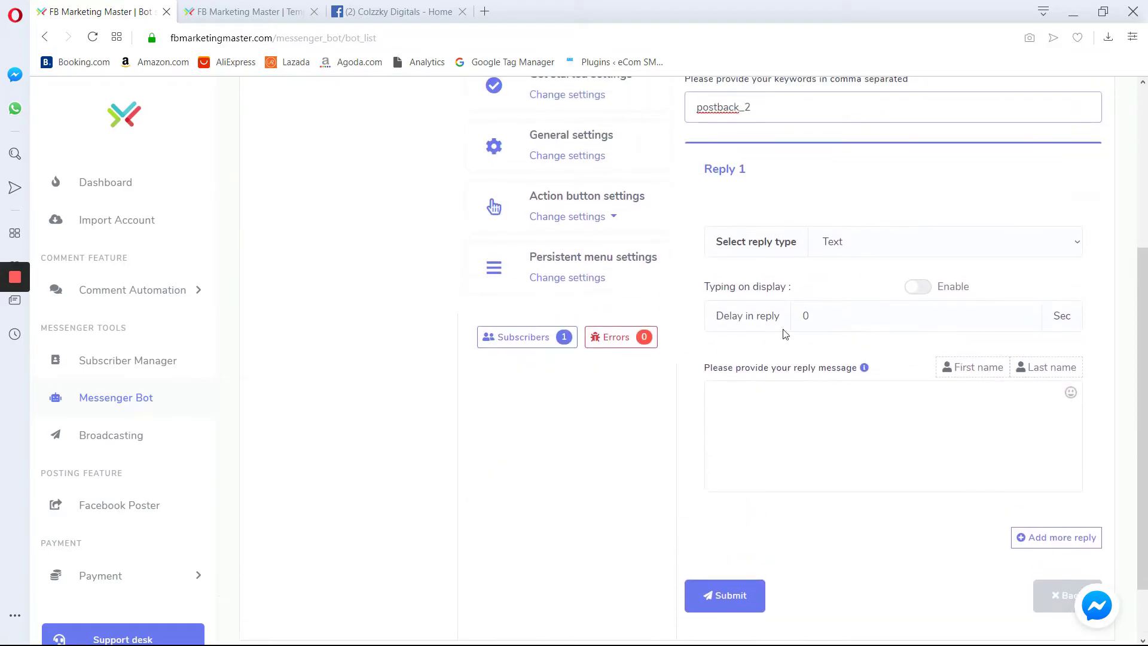
click(780, 427)
text(This is a Te)
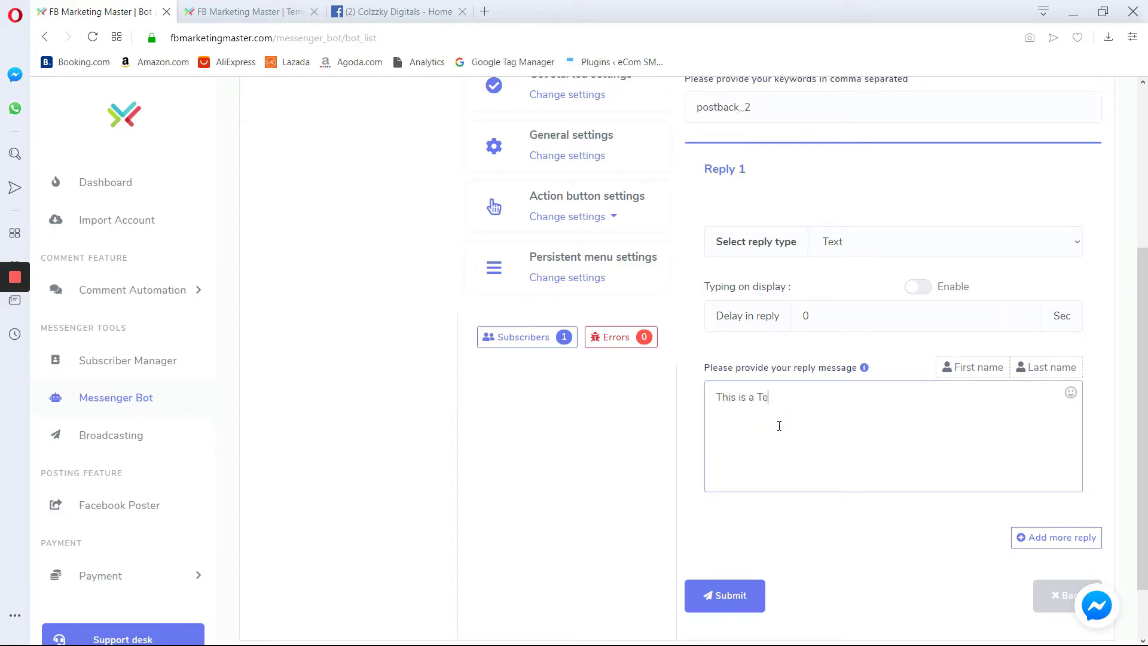
text(st Post back id created from)
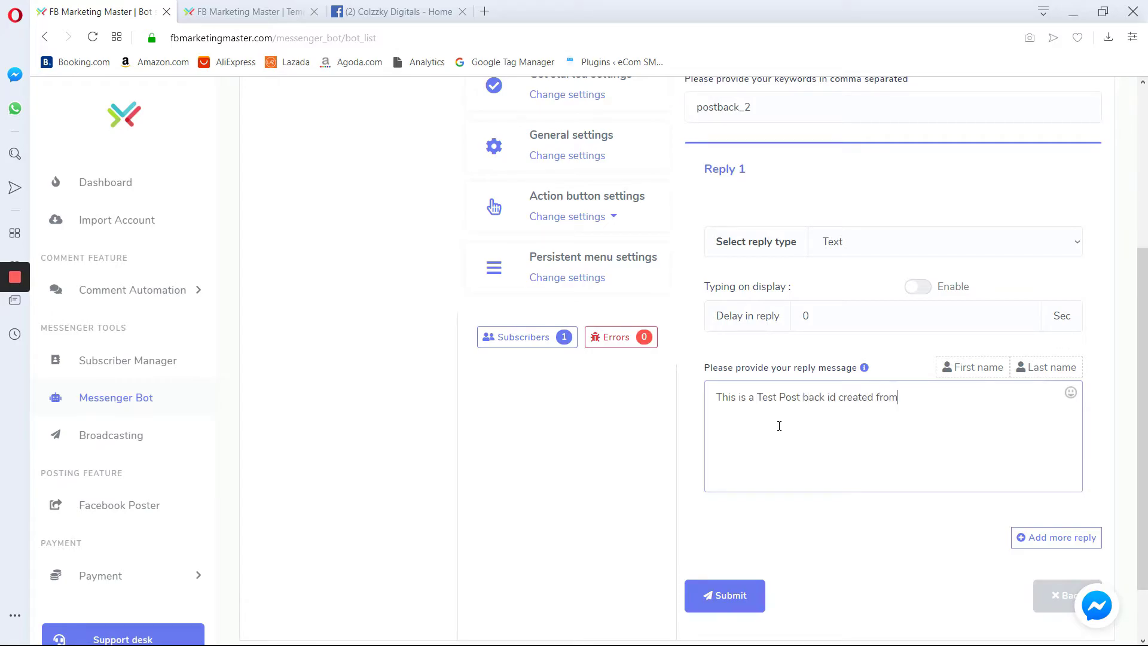
text( content)
scroll(779, 426, up, 5)
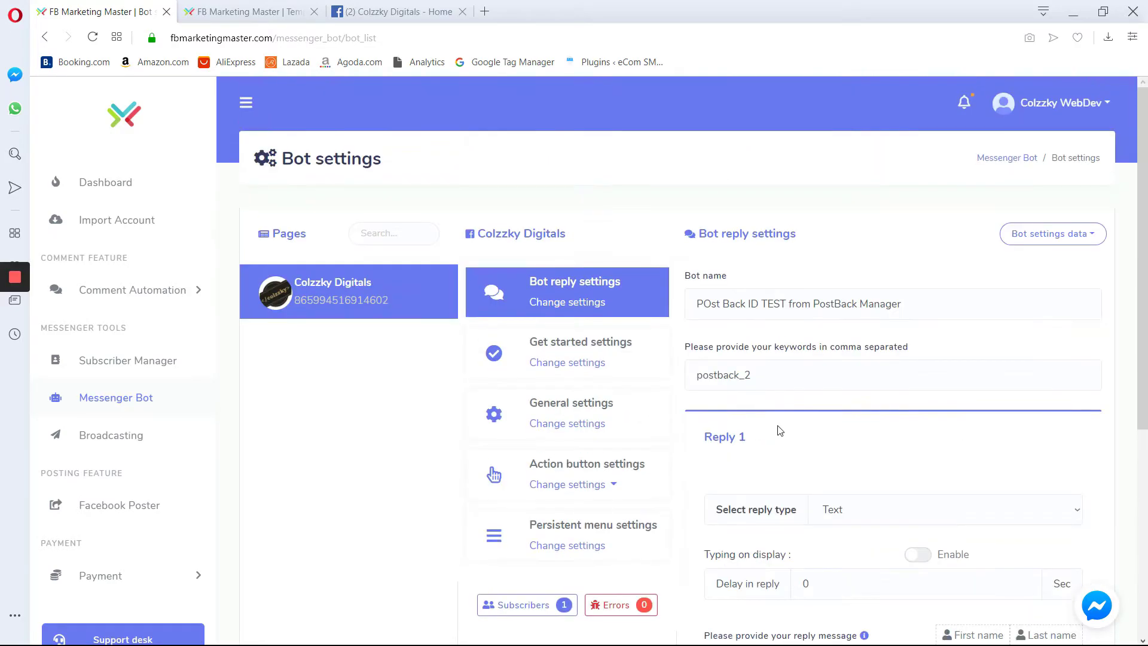
Replace "content" at the end of the reply message with "Post Back Manager"
scroll(779, 429, down, 5)
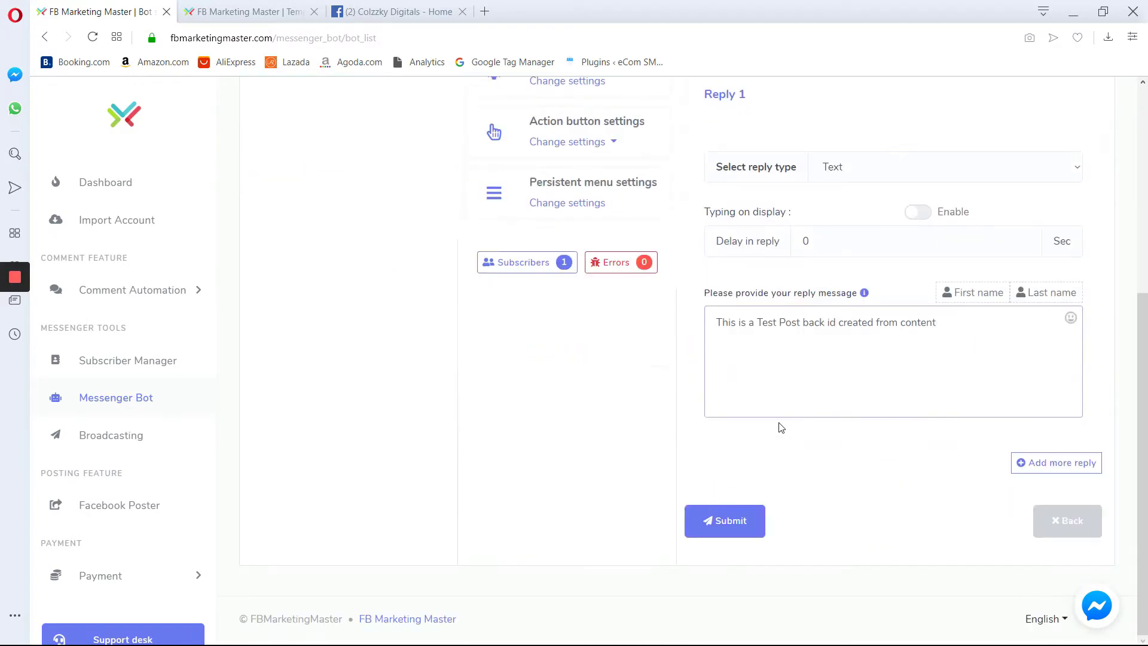
double_click(904, 322)
text(Post Back Maag)
text(nage)
scroll(959, 340, up, 3)
scroll(883, 333, down, 3)
click(902, 453)
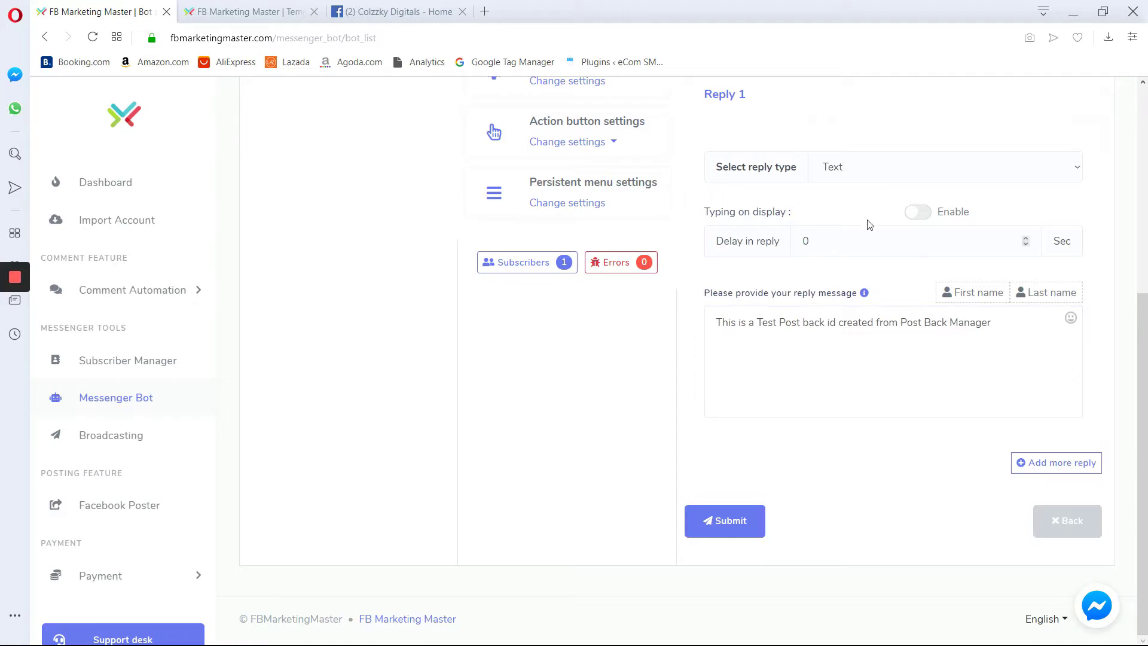
Change the reply type to Text with buttons and carry over the message "This is a Test Post back id created from Post Back Manager"
click(895, 175)
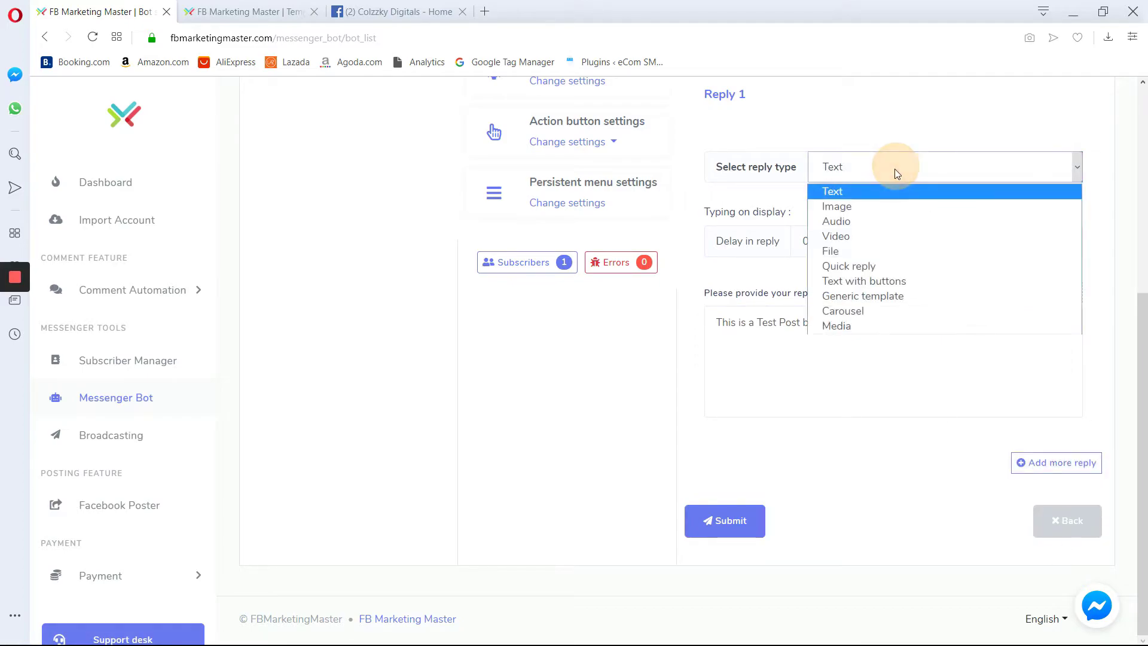
click(867, 281)
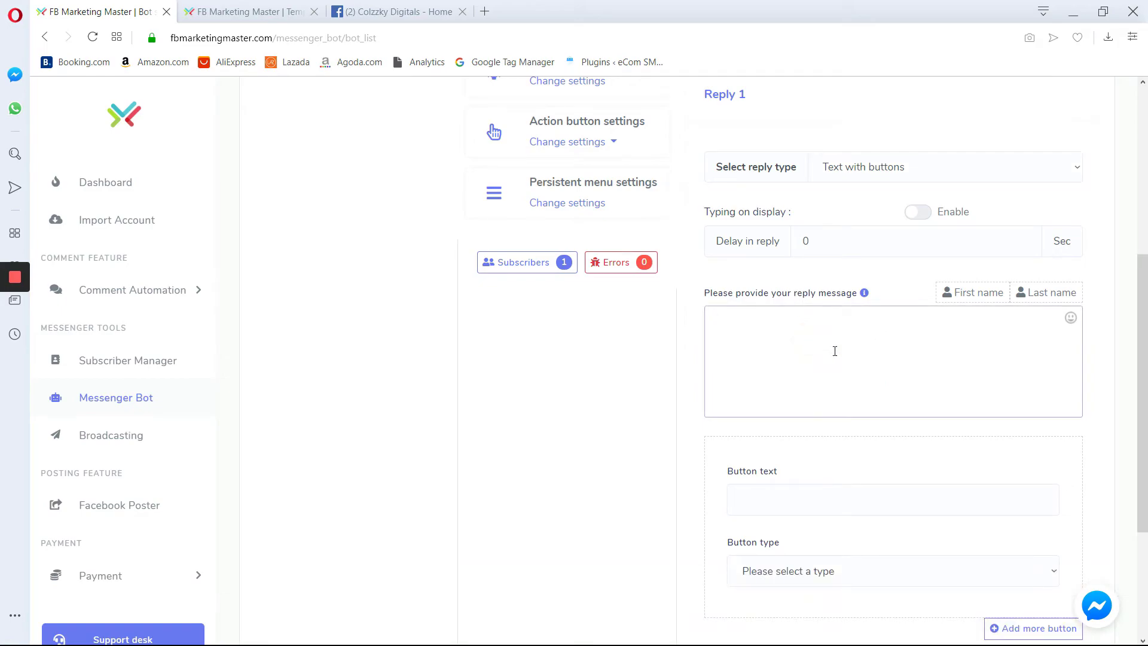
click(860, 173)
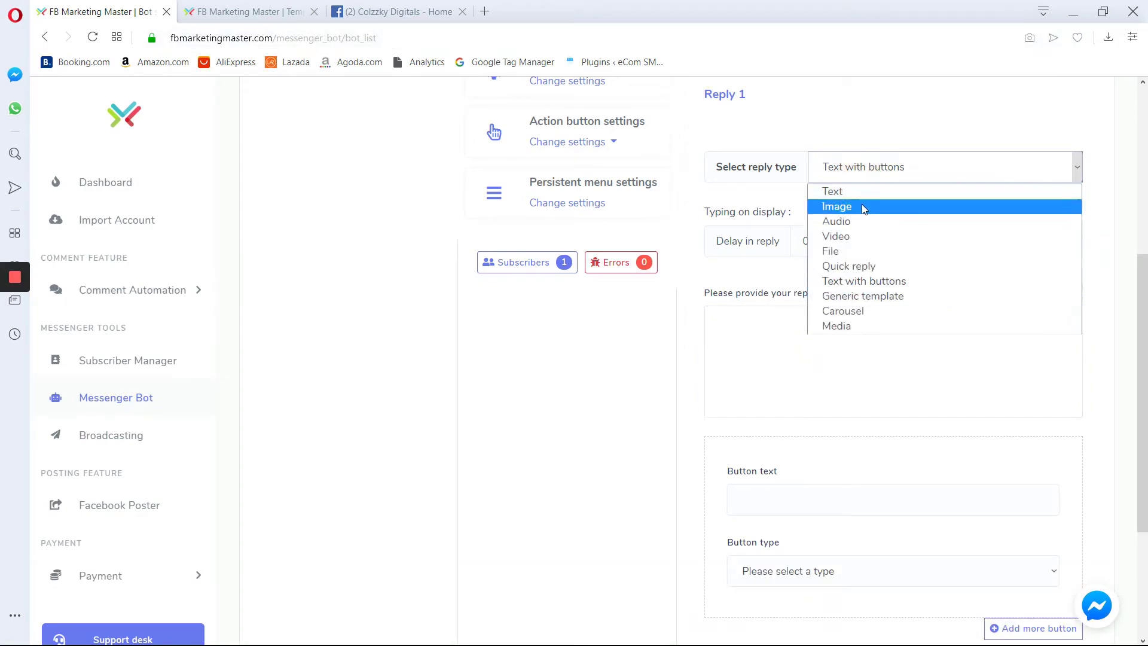
click(845, 191)
click(769, 320)
click(845, 163)
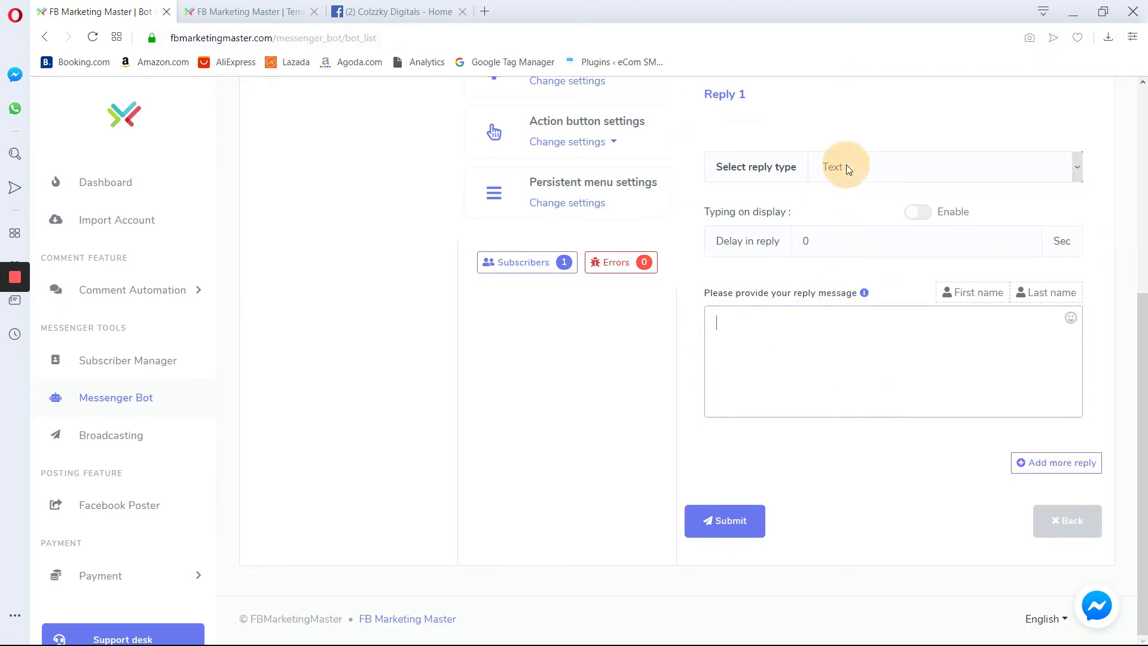
click(845, 171)
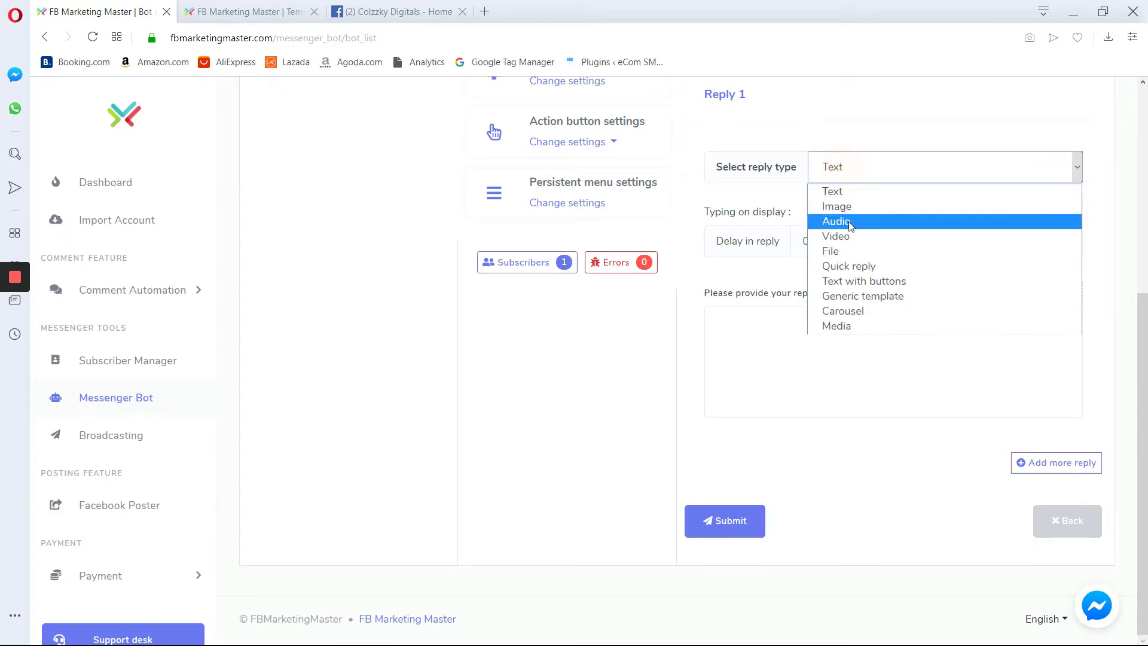
click(859, 282)
click(802, 379)
text(This is a Test Post back id created from Post Back Manager)
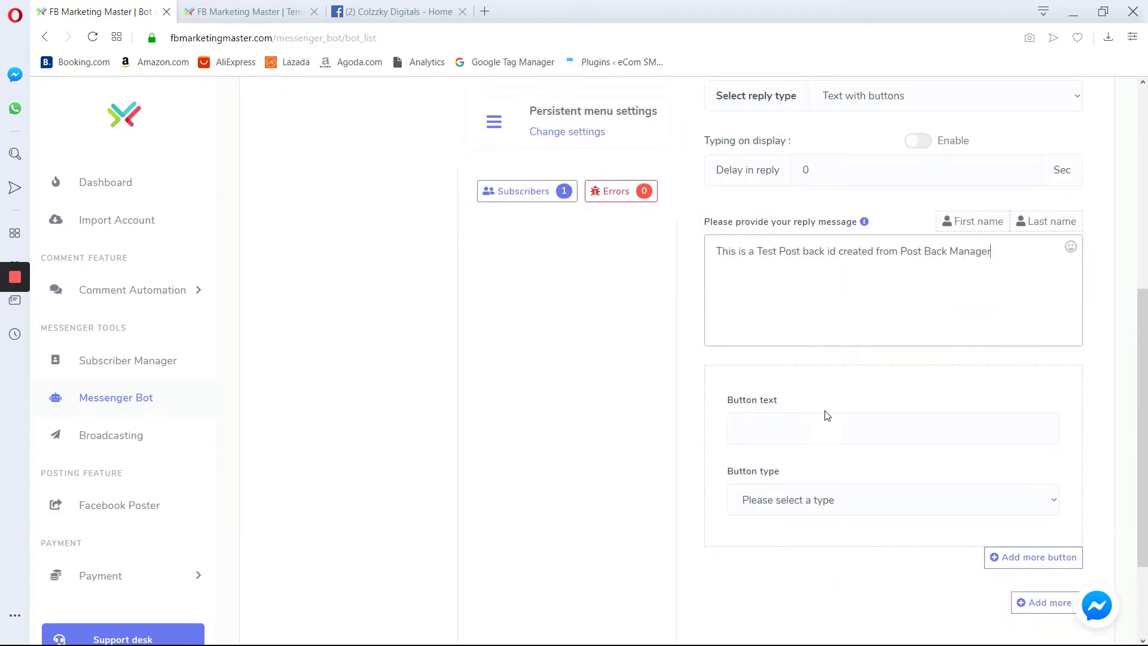
Set up a button with text "TEST", type Post back and postback ID "POST BACK ID from POST BACK MANAGER"
scroll(827, 415, down, 3)
click(761, 290)
text(TEST)
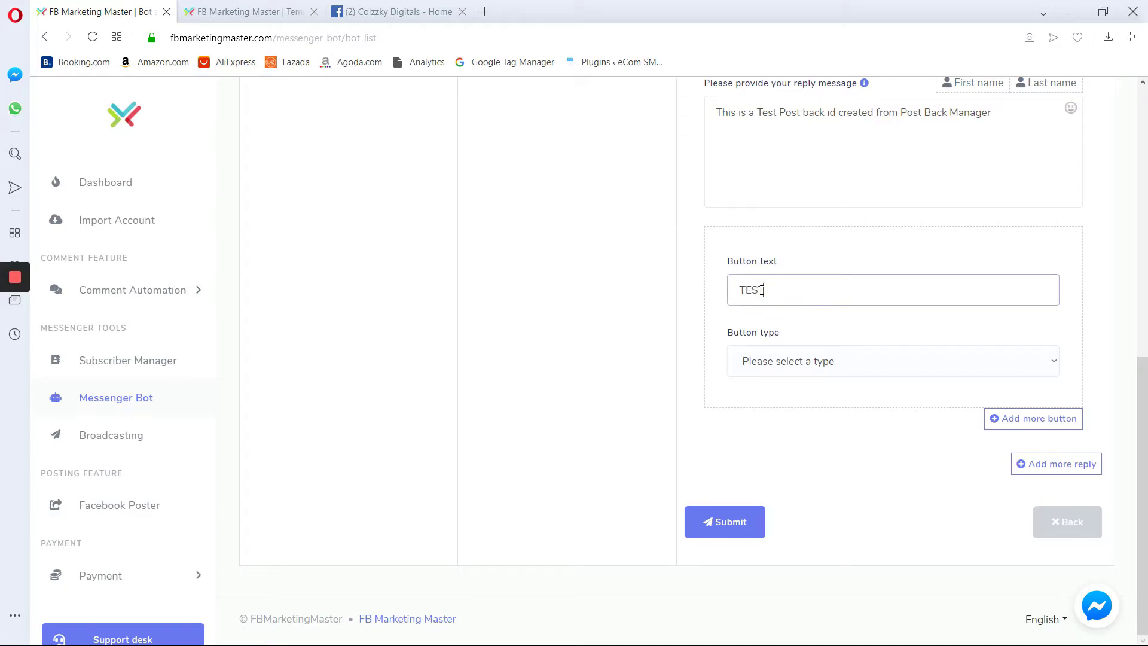
click(768, 357)
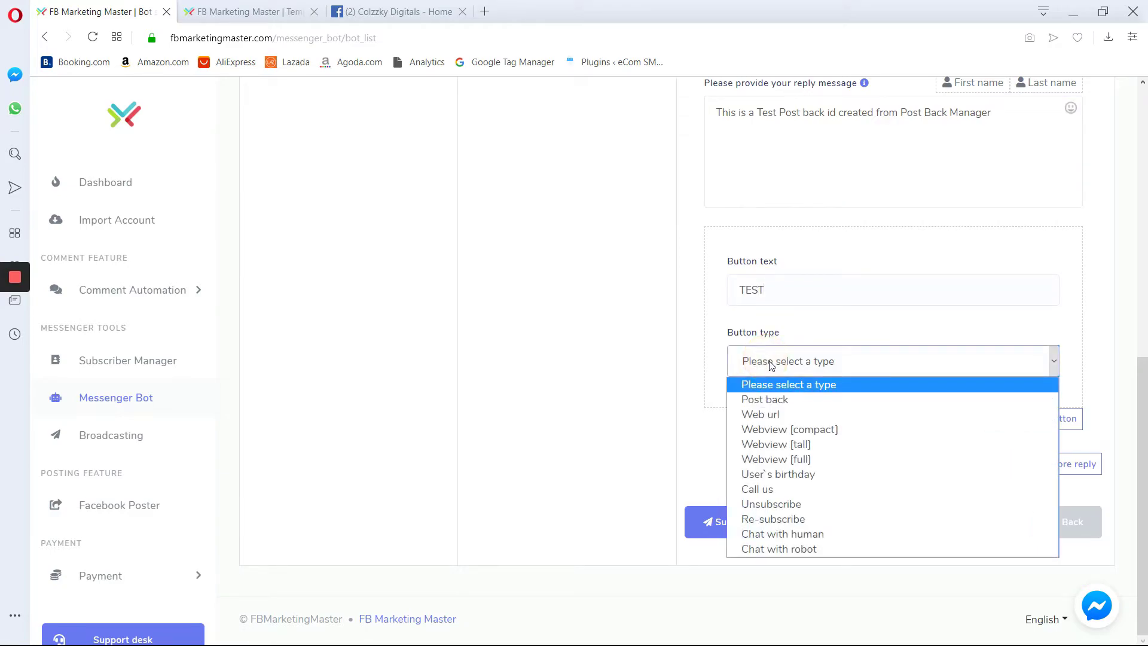
click(779, 400)
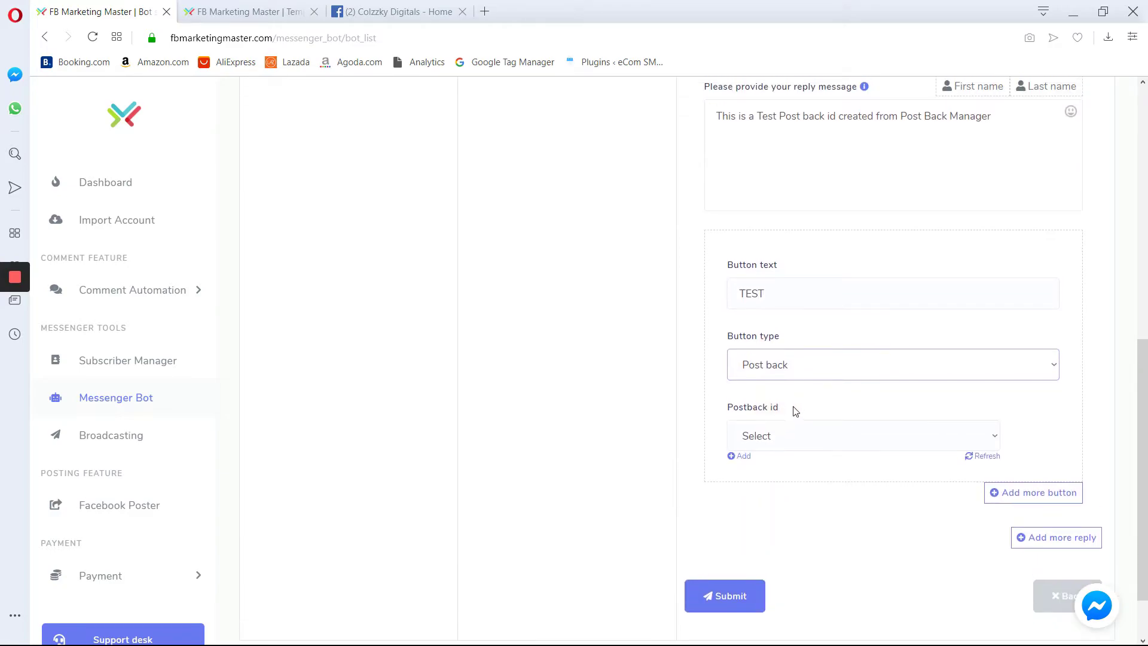
click(778, 435)
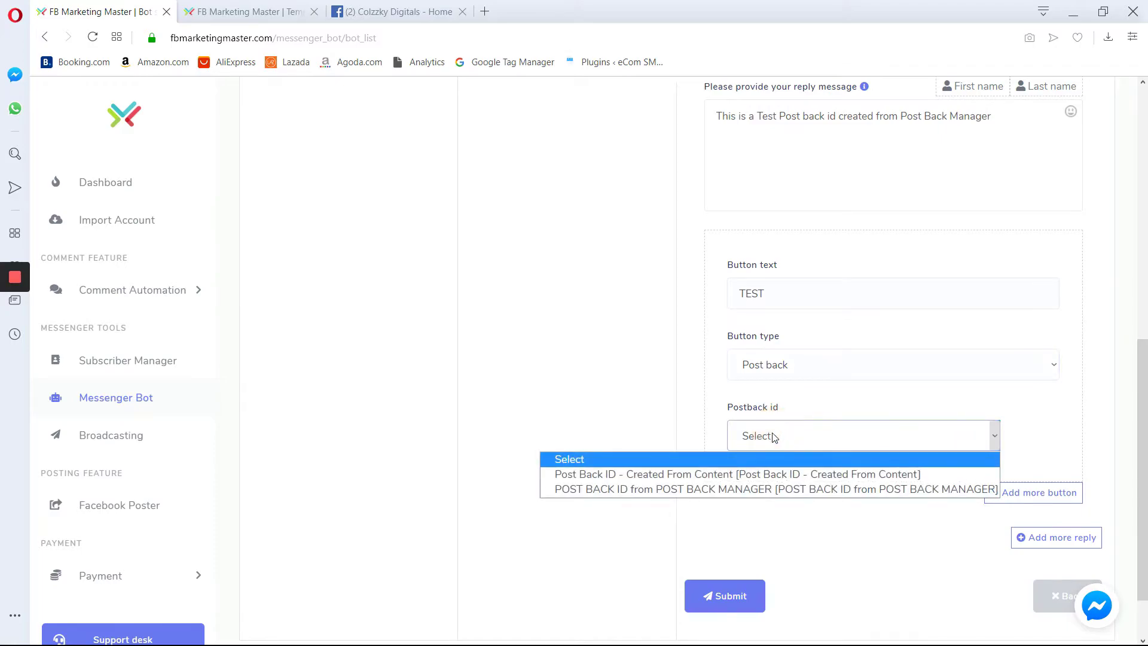
click(629, 489)
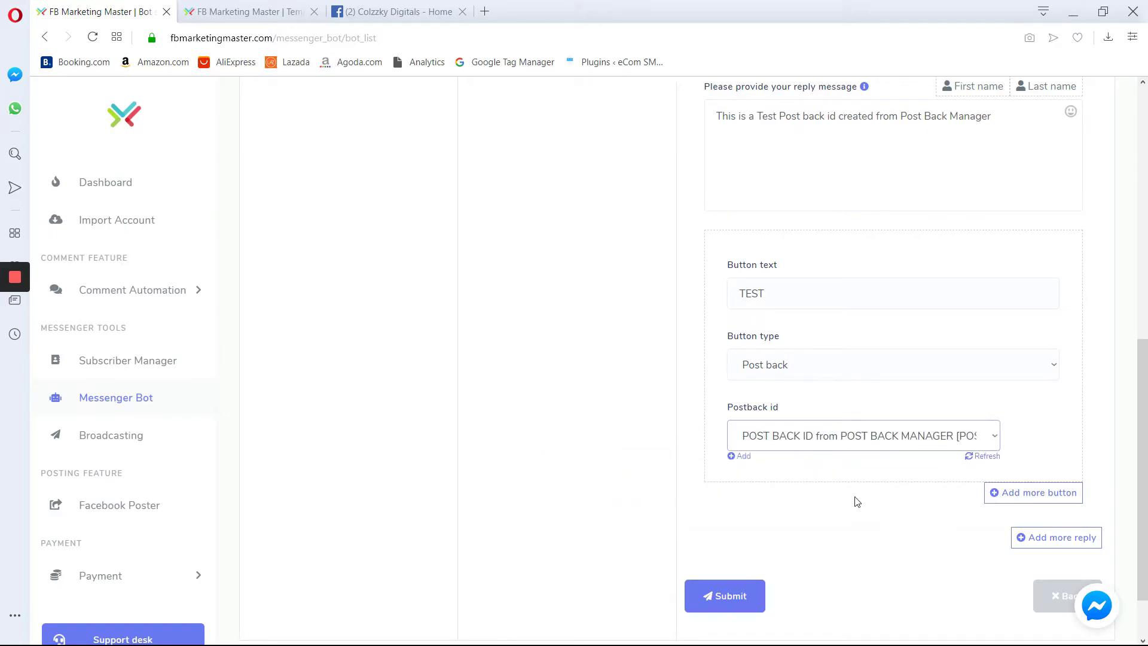
Review the new bot reply's fields, submit the reply and dismiss the confirmation message
scroll(855, 493, up, 8)
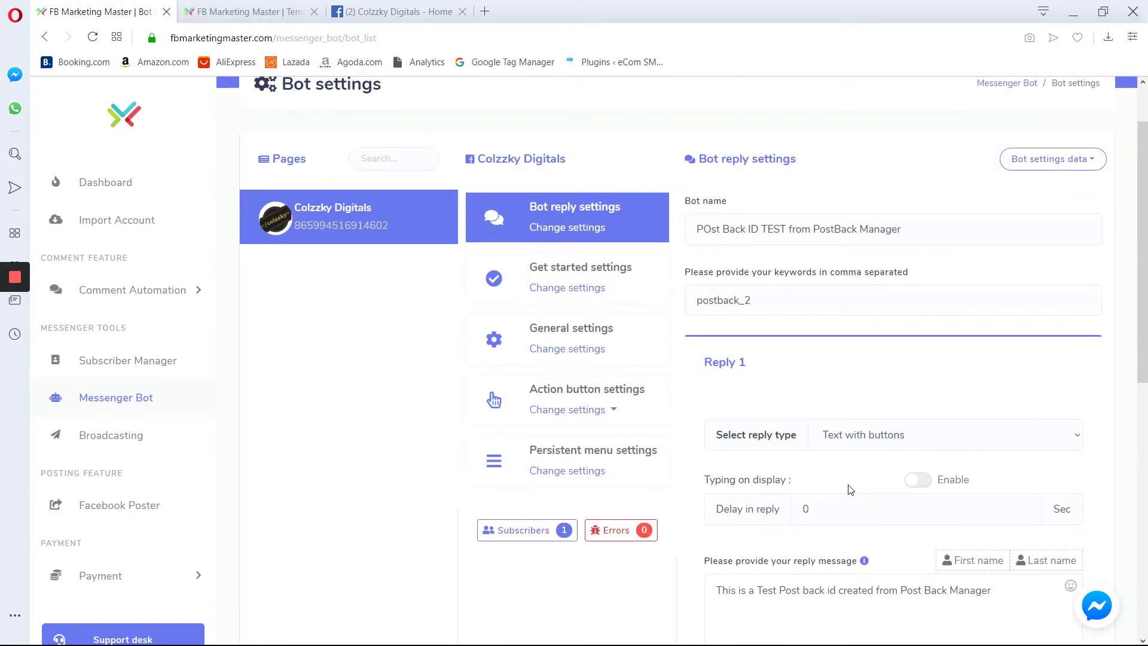
scroll(851, 489, down, 10)
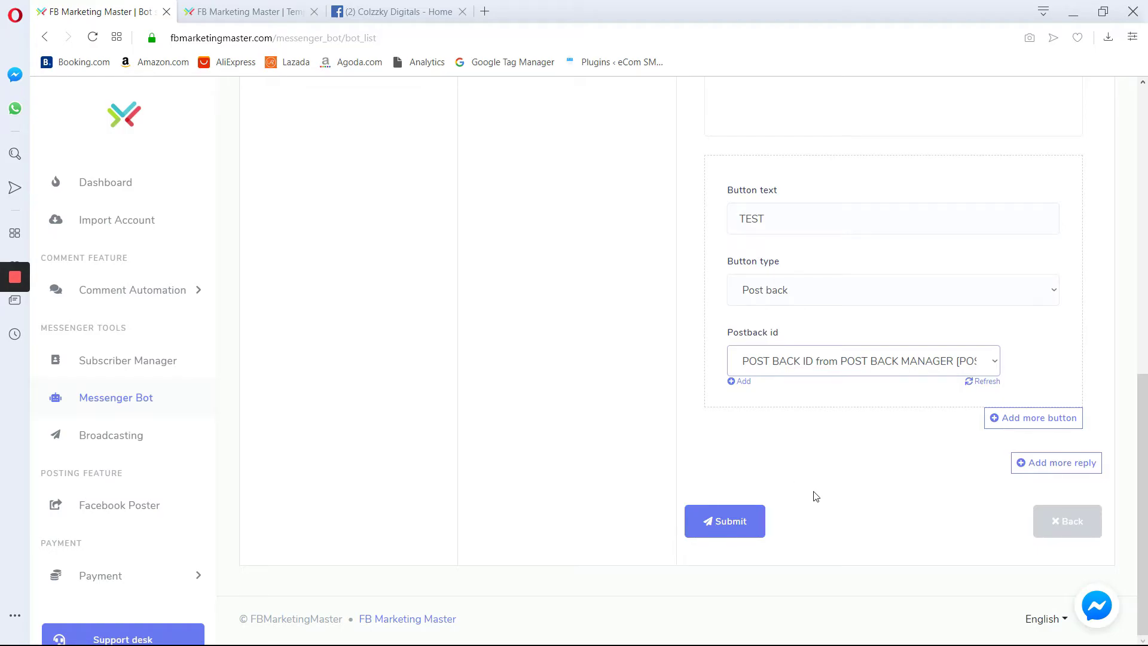
click(718, 526)
scroll(792, 379, up, 10)
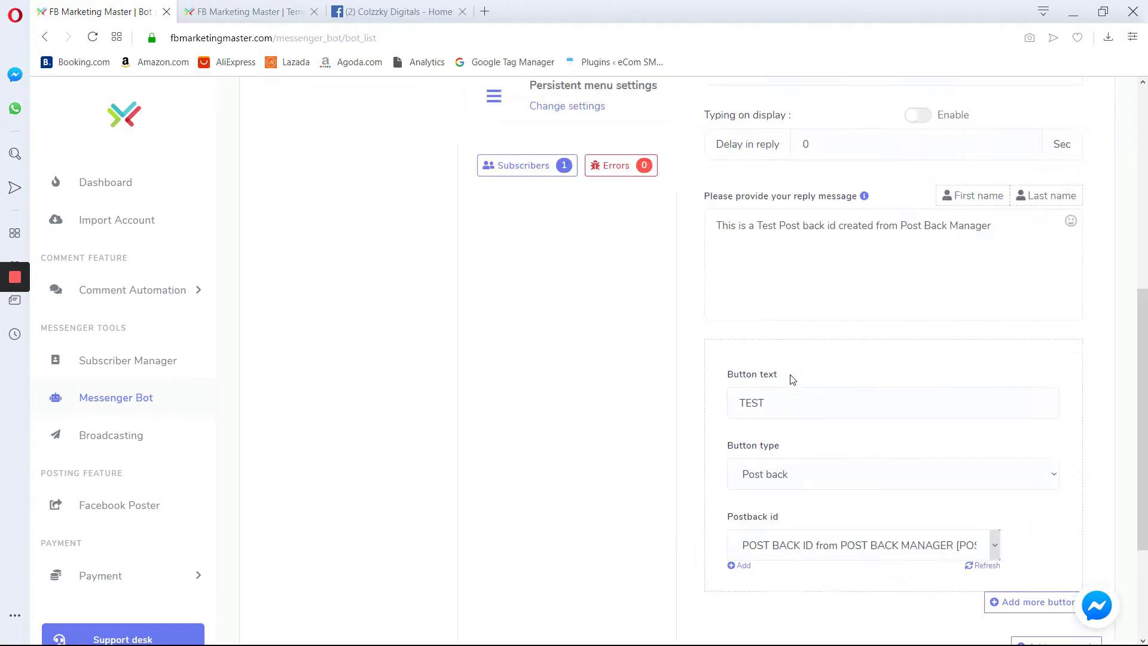
scroll(792, 379, down, 5)
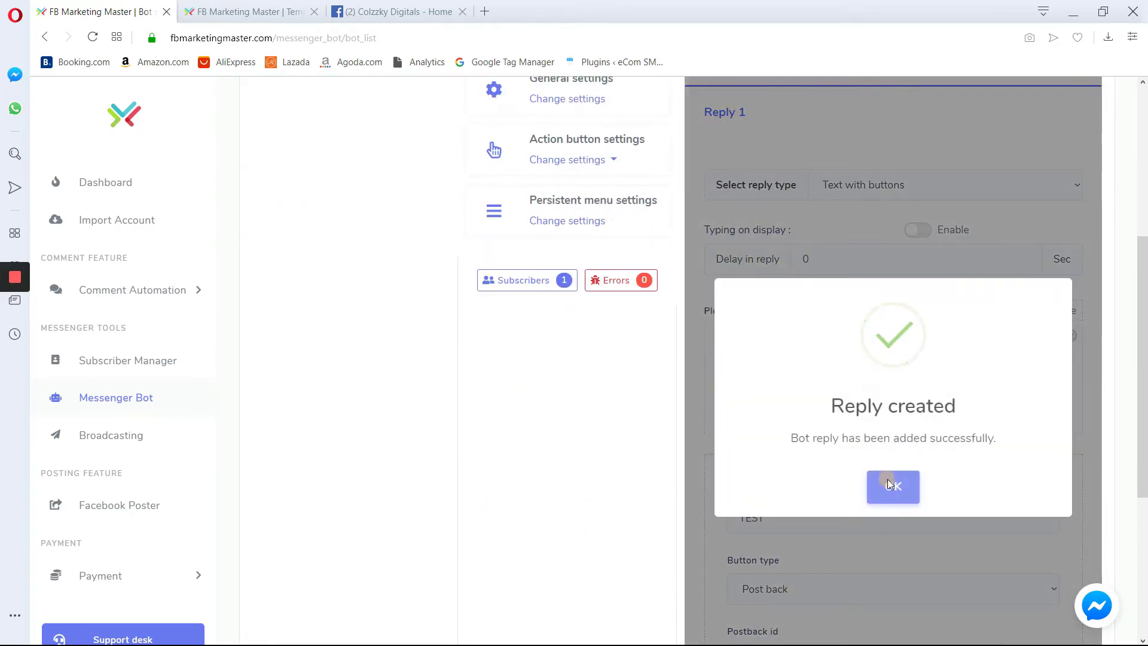
click(890, 483)
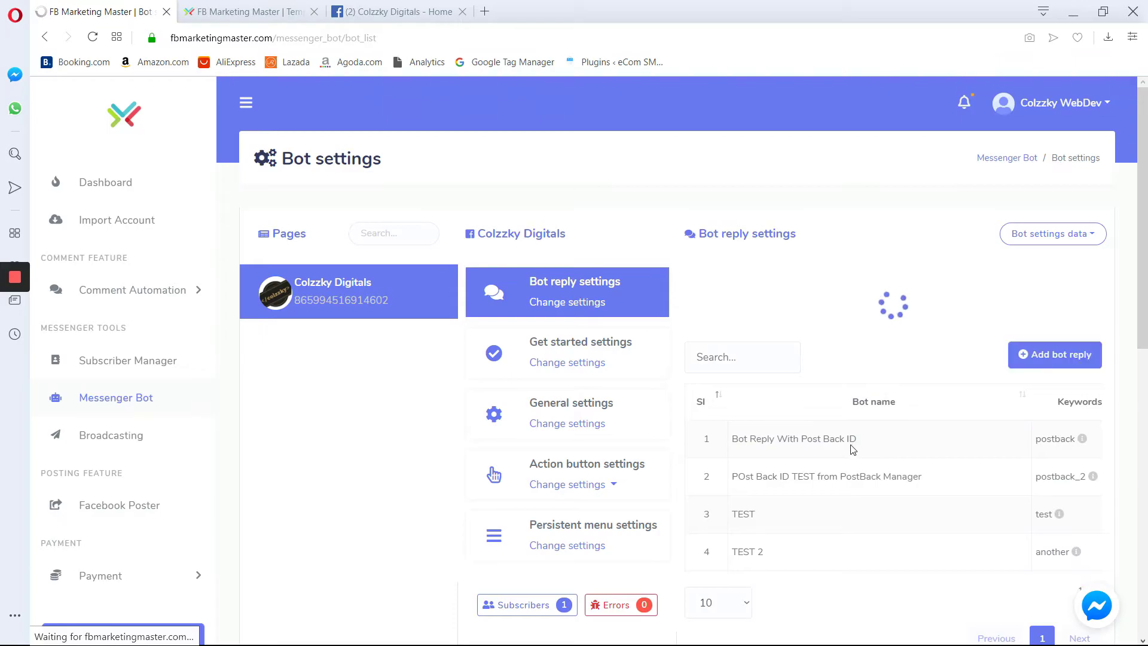
Check the keywords of the two postback replies in the bot list and switch to the Colzzky Digitals Facebook page
double_click(1050, 364)
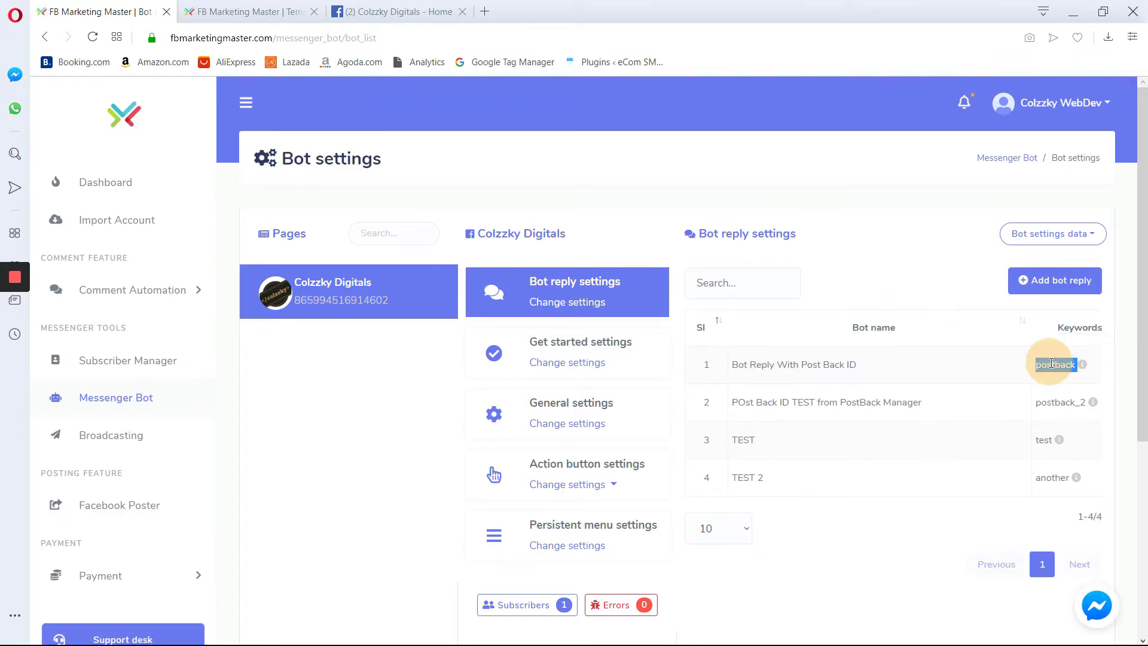
double_click(1058, 402)
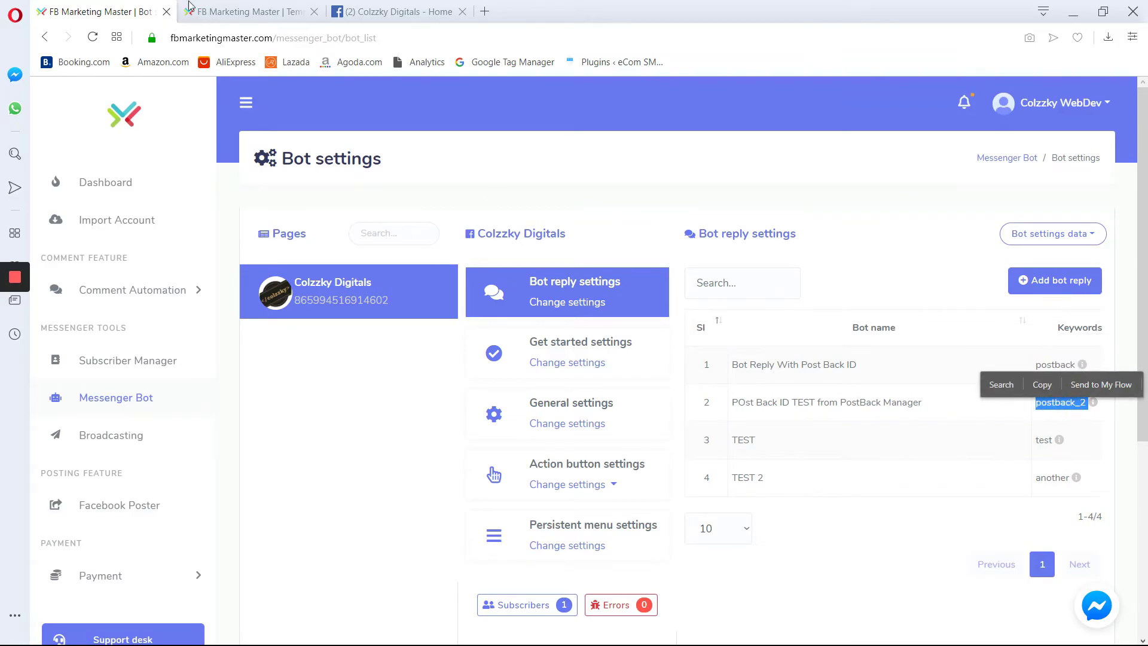
click(378, 13)
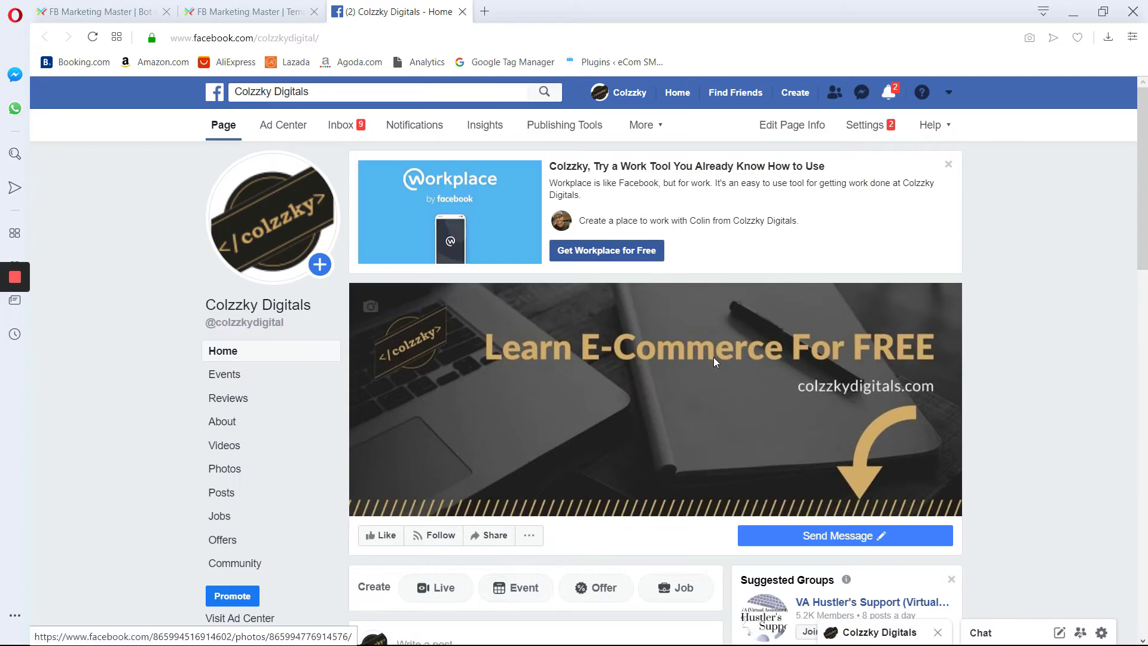
Send "postback" in the Colzzky Digitals page chat, choose the reply's TEST BUTTON and read the returned content
scroll(831, 468, down, 2)
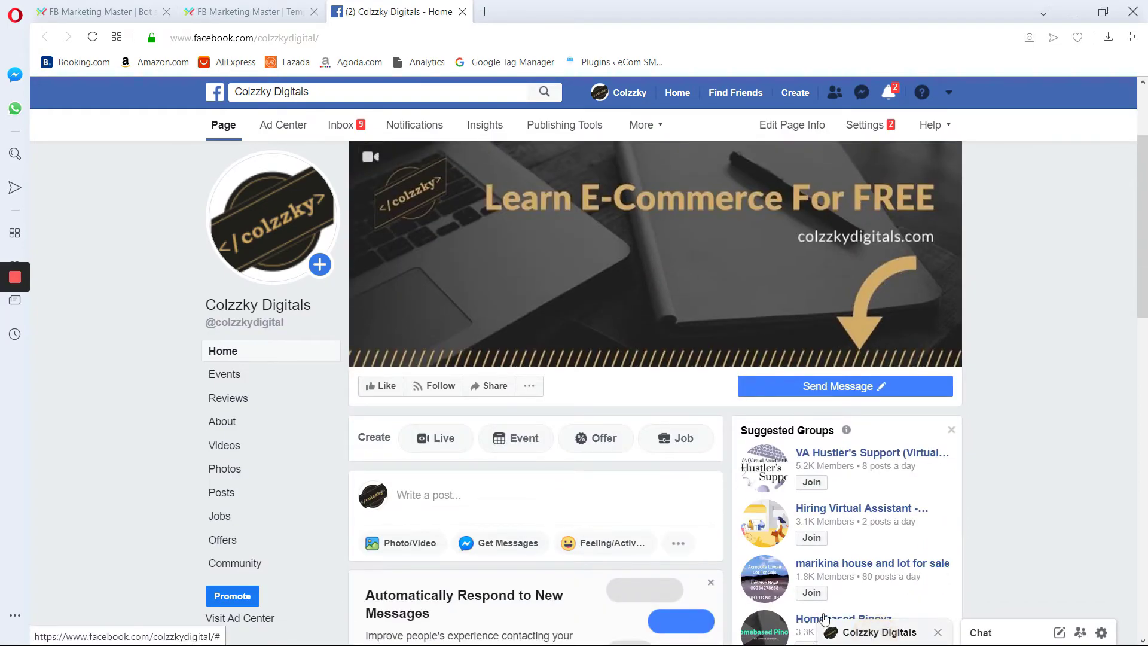
click(876, 632)
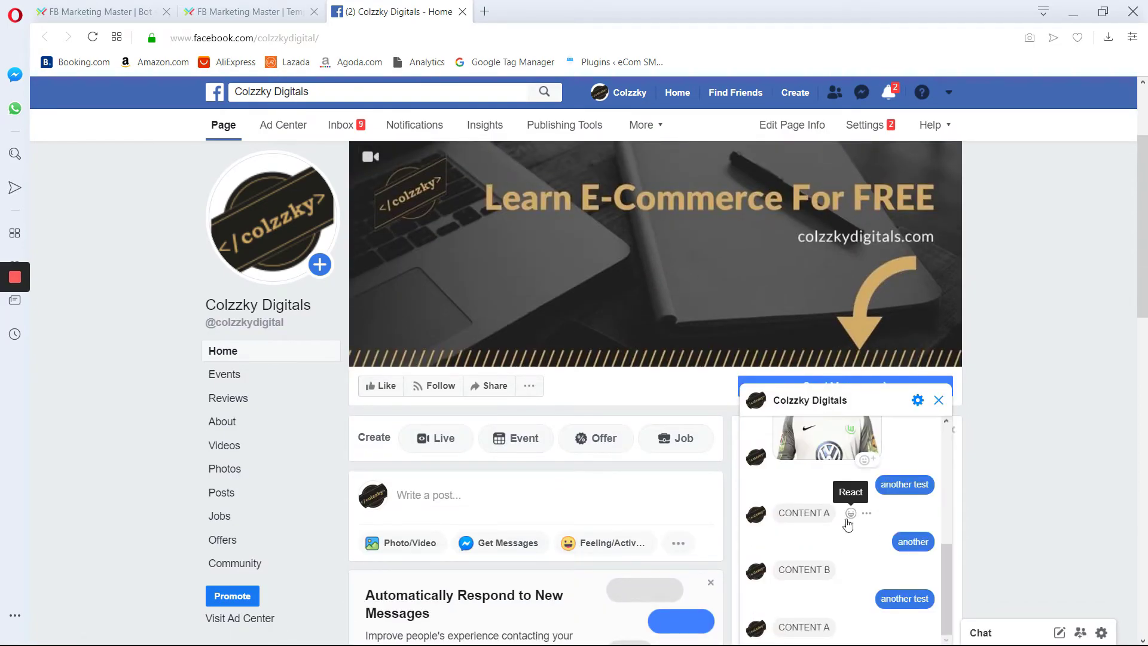
text(postback)
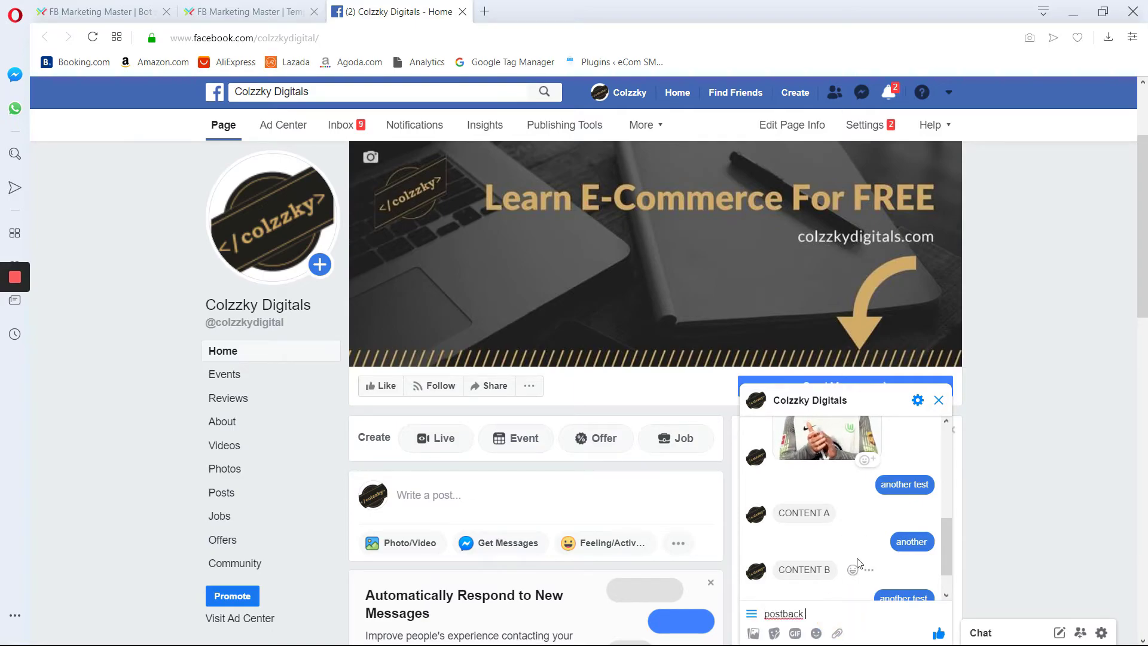
click(937, 633)
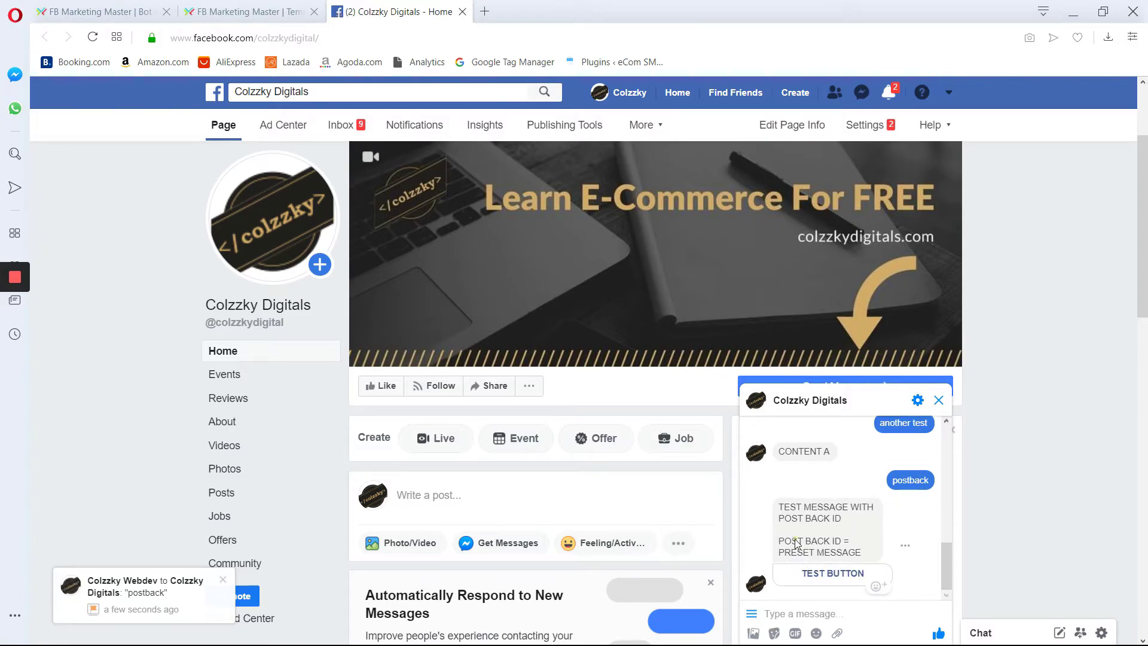
drag(784, 552, 830, 553)
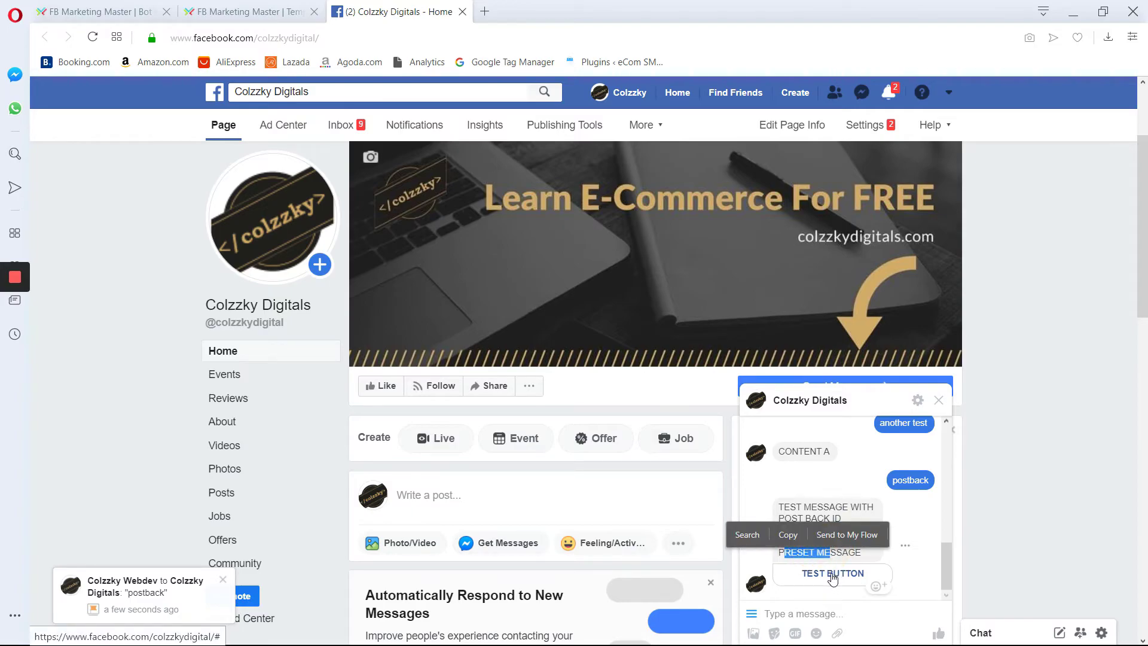
click(831, 574)
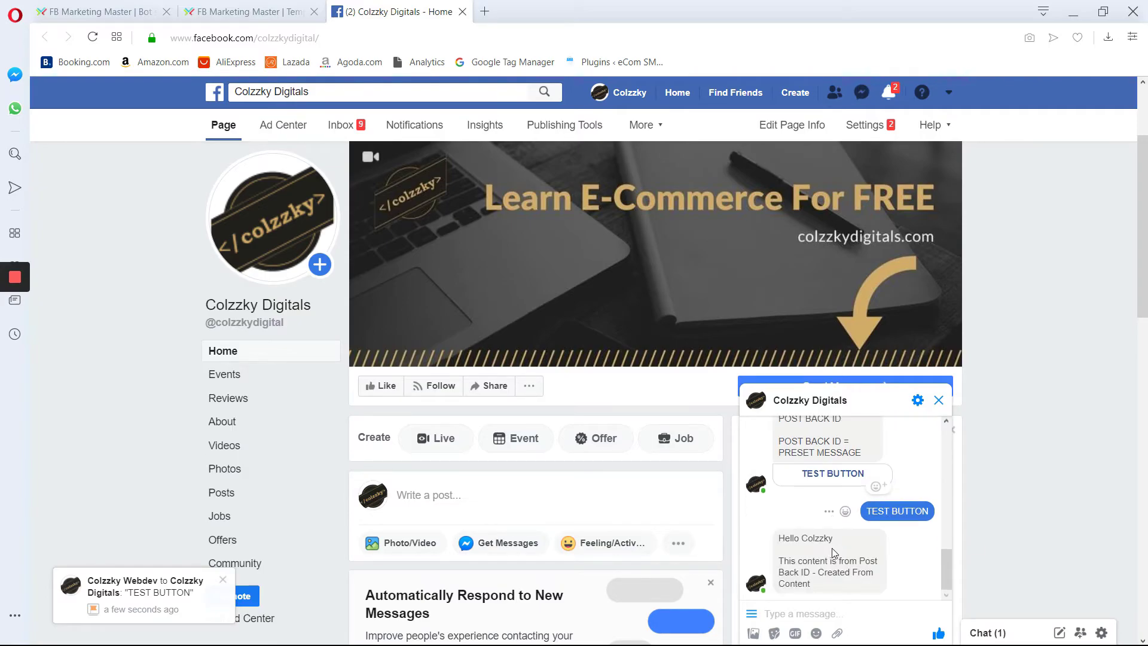
drag(798, 574, 831, 576)
click(830, 583)
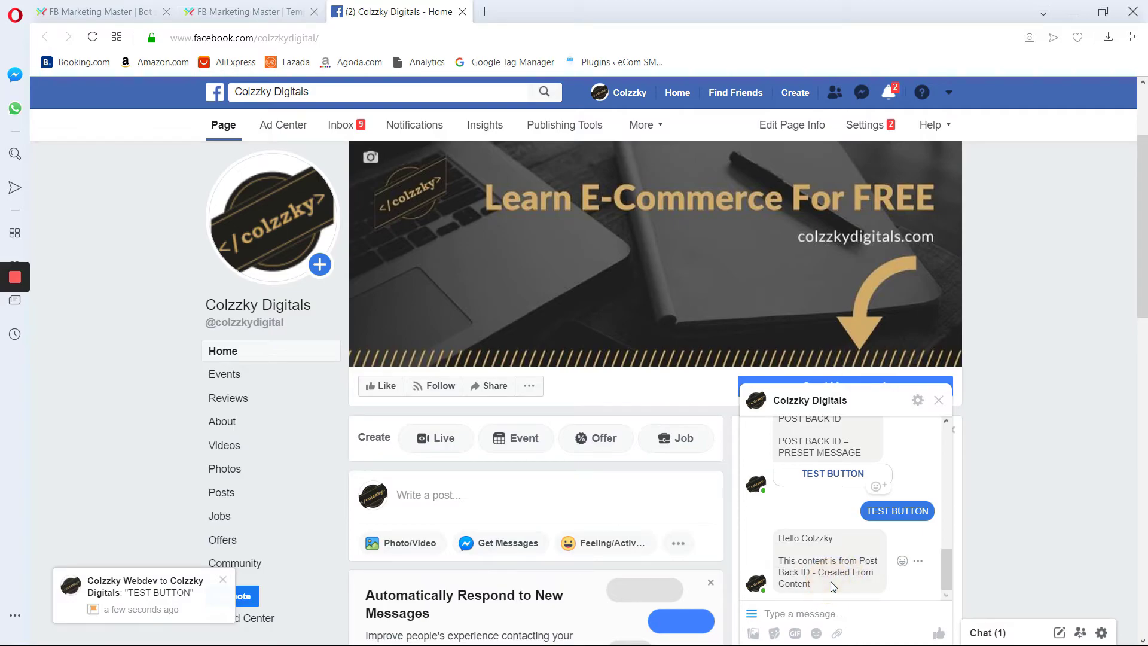
Send "postback_2" in the same chat, choose TEST BUTTON in the reply and compare the replies in the conversation
click(822, 610)
text(postback_2)
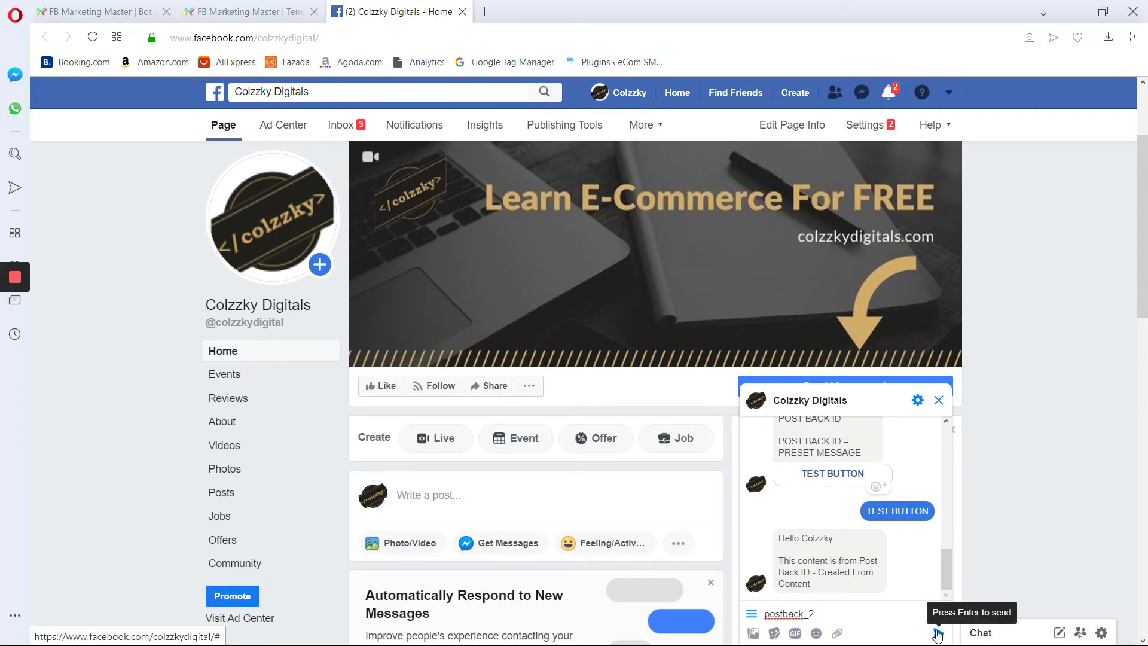
click(937, 634)
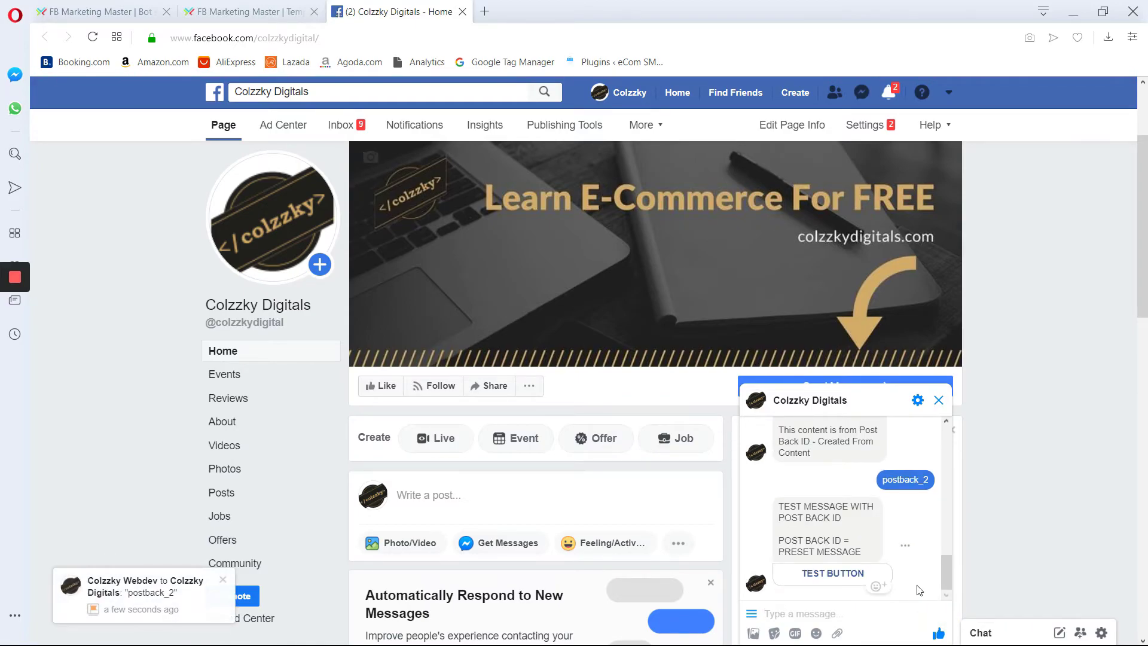
click(824, 579)
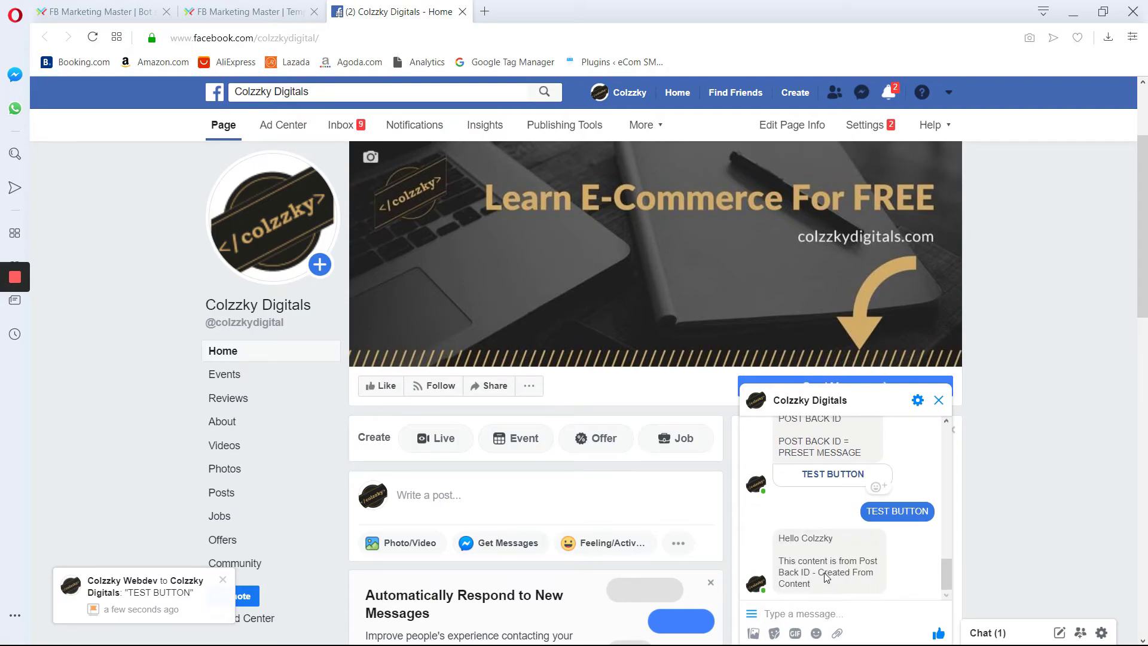
click(843, 583)
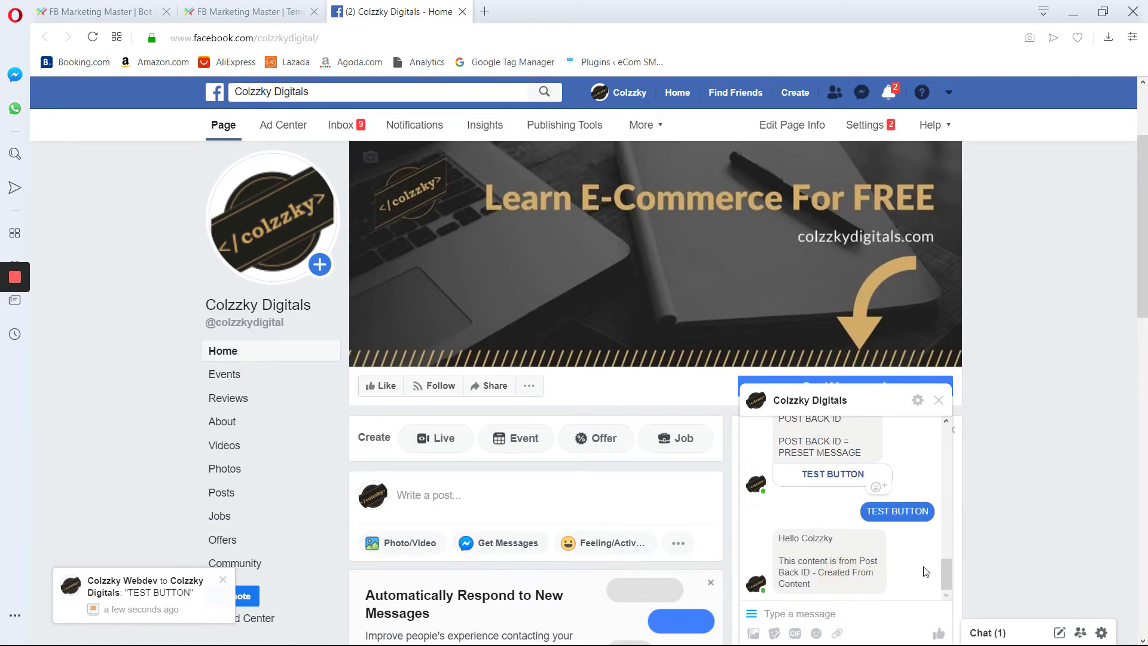
drag(944, 573, 884, 518)
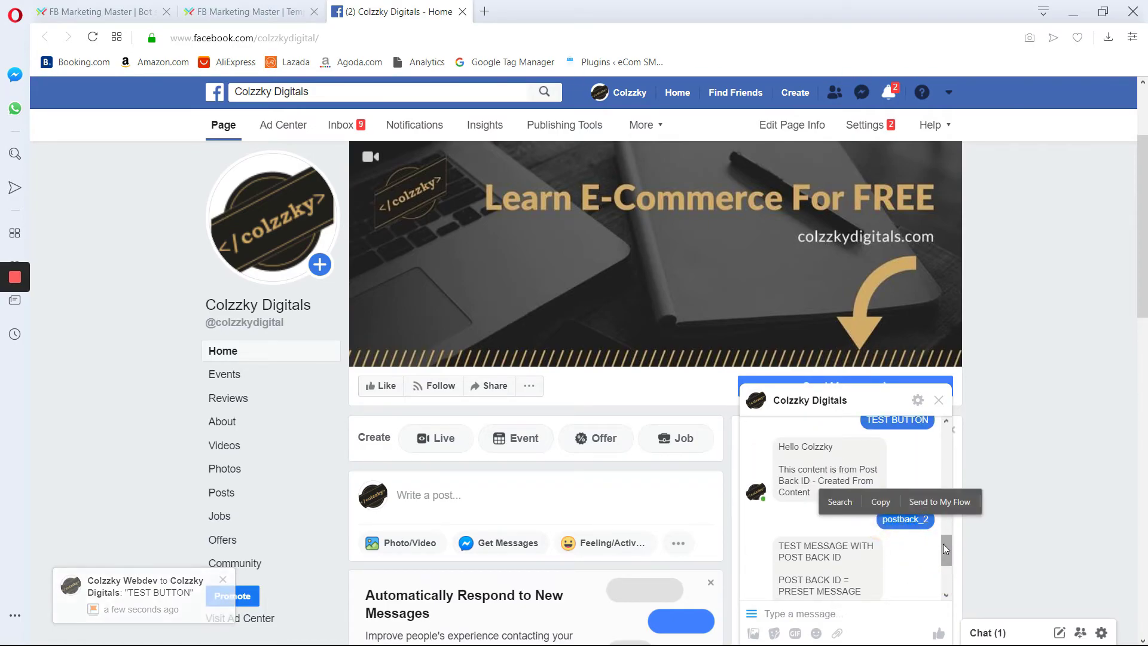
drag(942, 543, 941, 586)
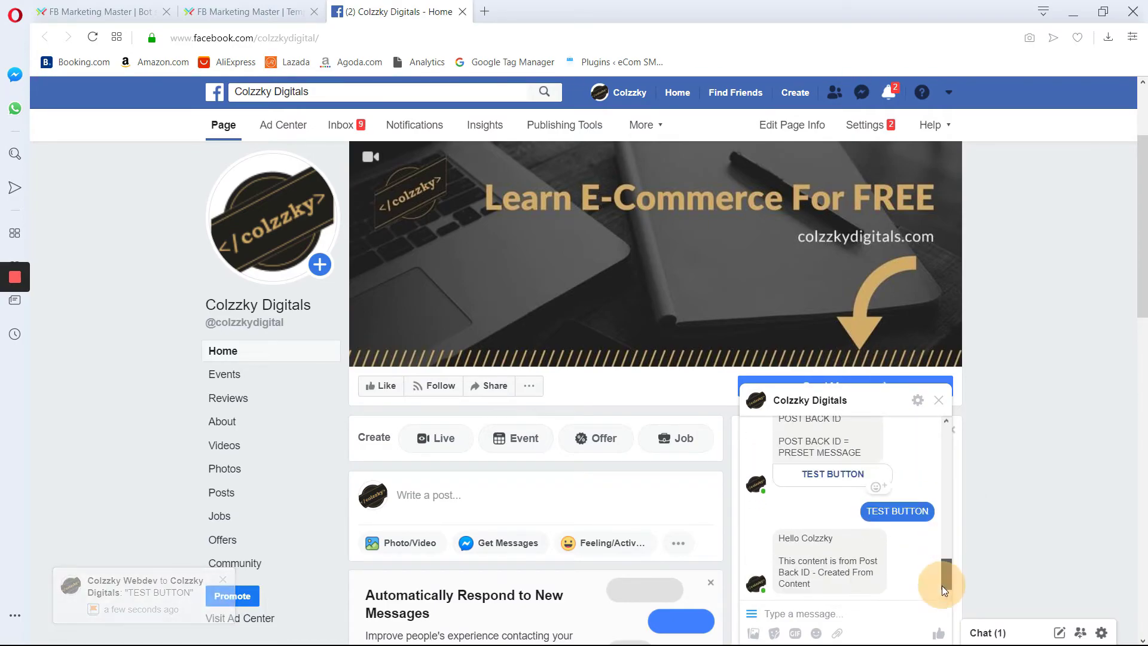
Return to the FB Marketing Master bot list and open the reply "POst Back ID TEST from PostBack Manager" for editing
click(83, 12)
click(940, 404)
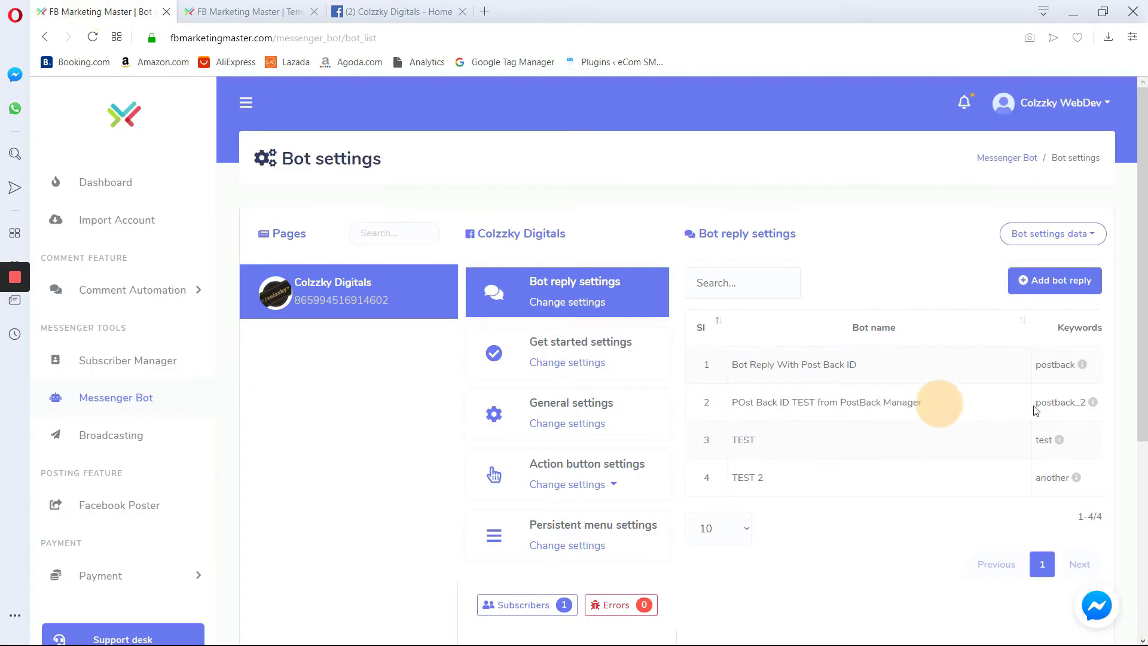
double_click(1069, 401)
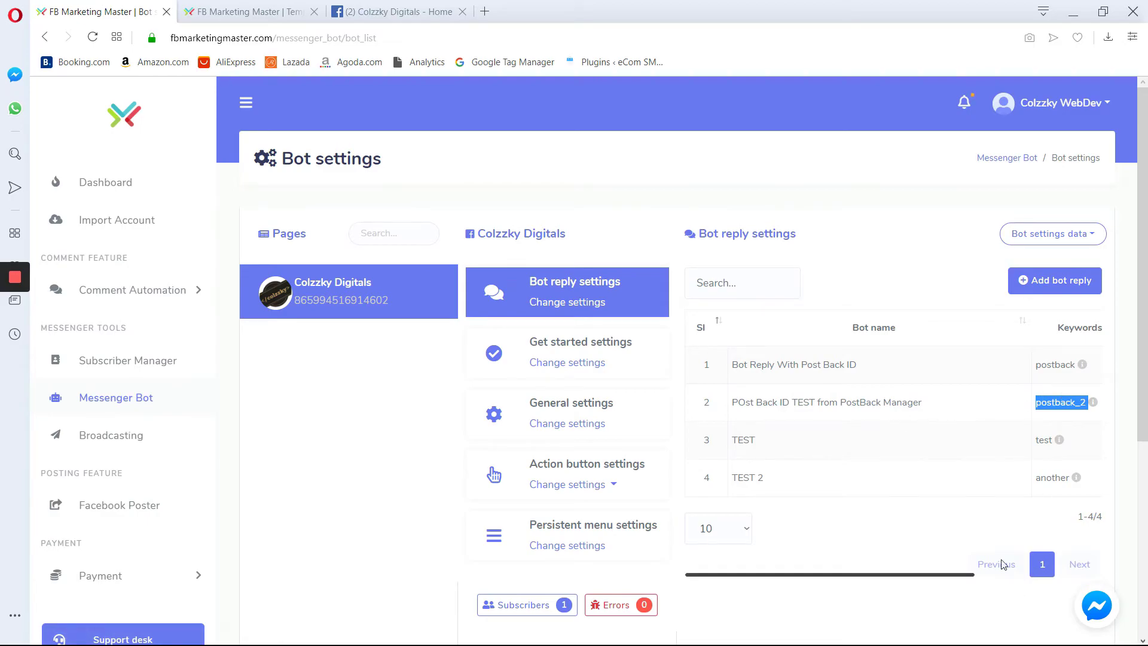
click(246, 102)
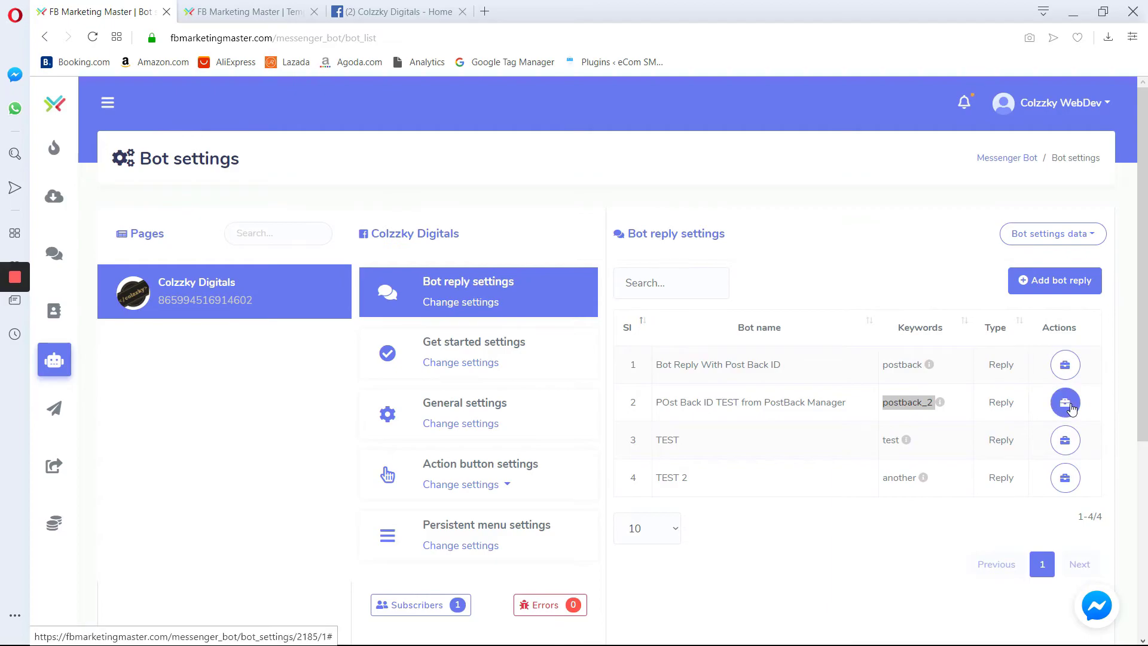
click(1065, 402)
click(984, 469)
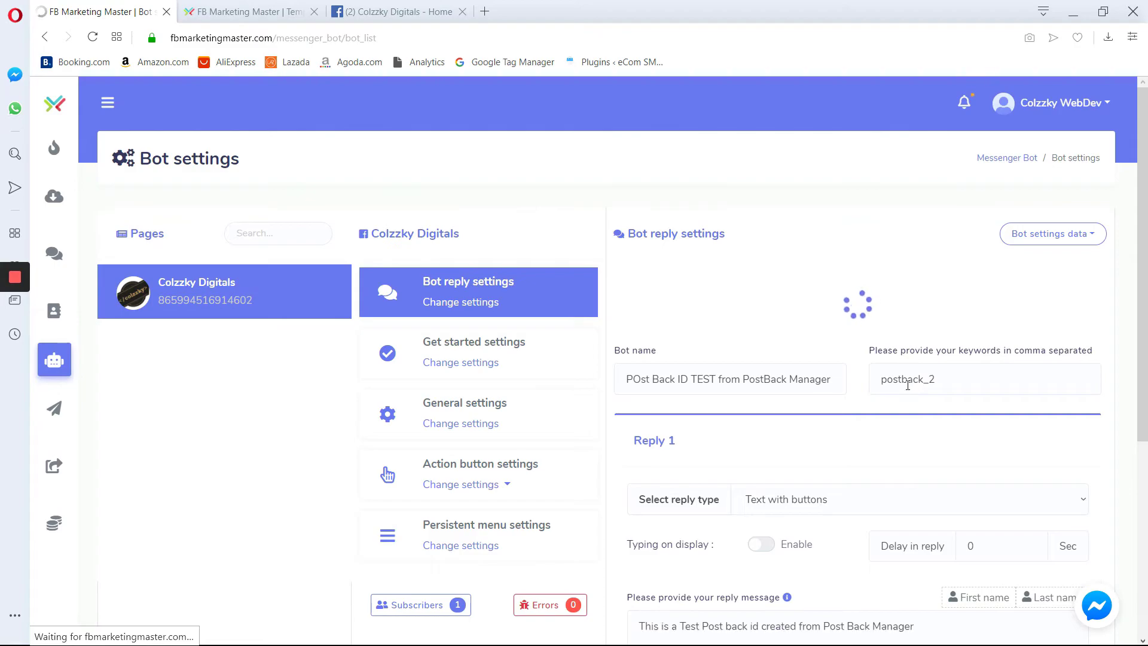
Change the bot reply's keyword to "post_back", save the reply and dismiss the confirmation message
click(904, 380)
click(930, 380)
mouse_move(36, 300)
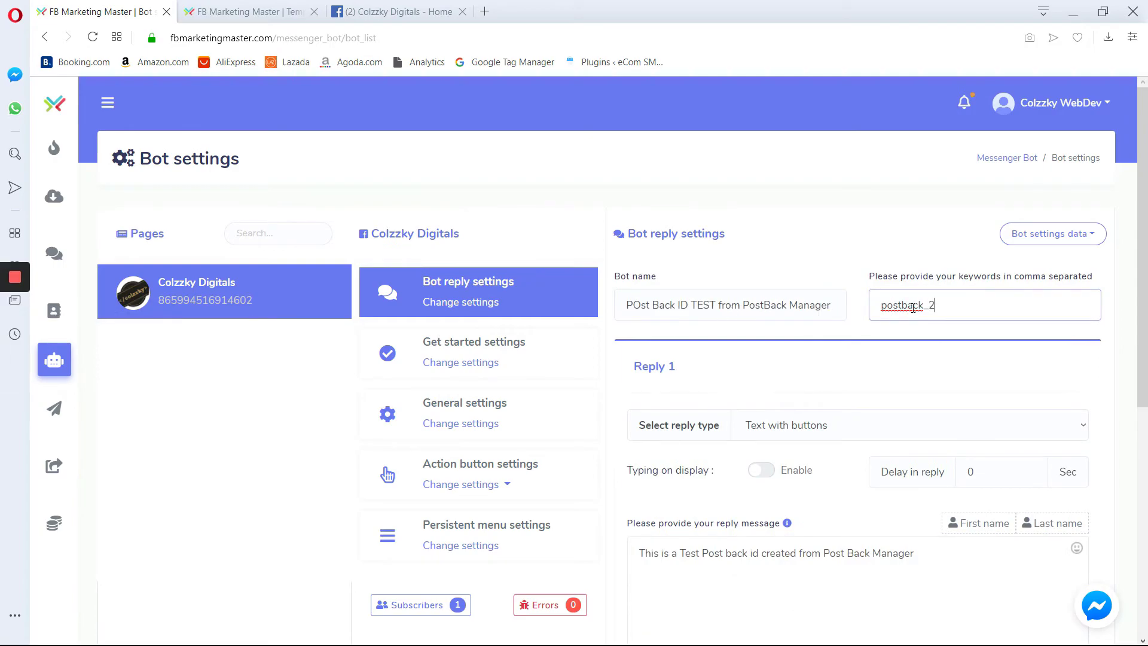
click(904, 304)
text(_)
click(942, 373)
double_click(872, 305)
click(941, 346)
scroll(936, 374, down, 1)
scroll(939, 382, down, 6)
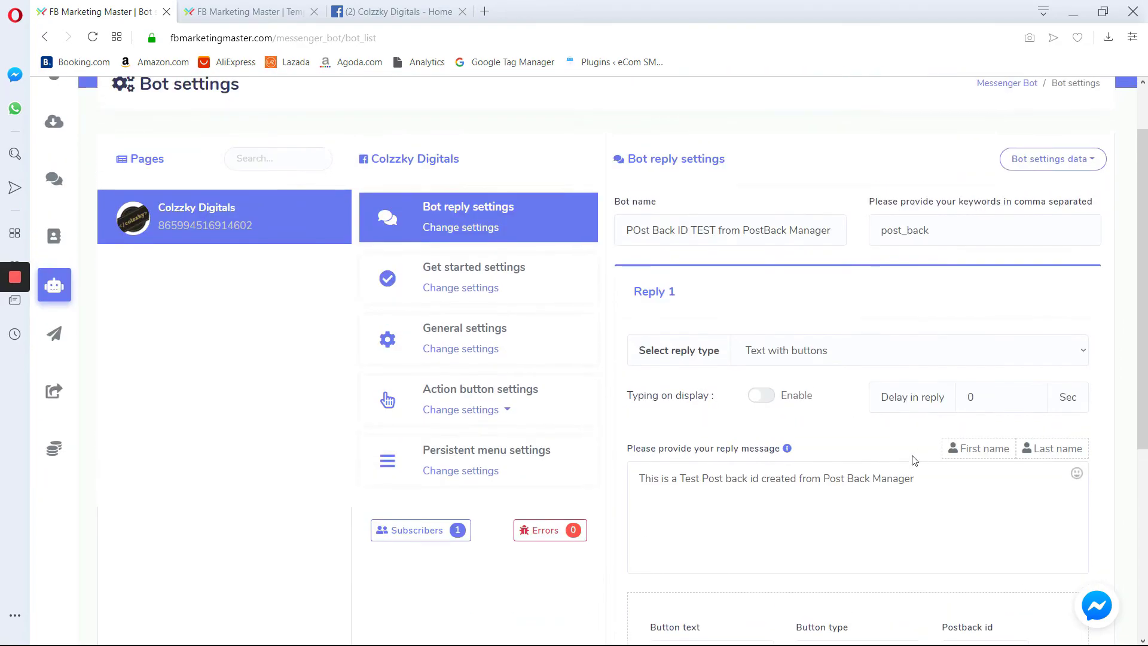
click(662, 490)
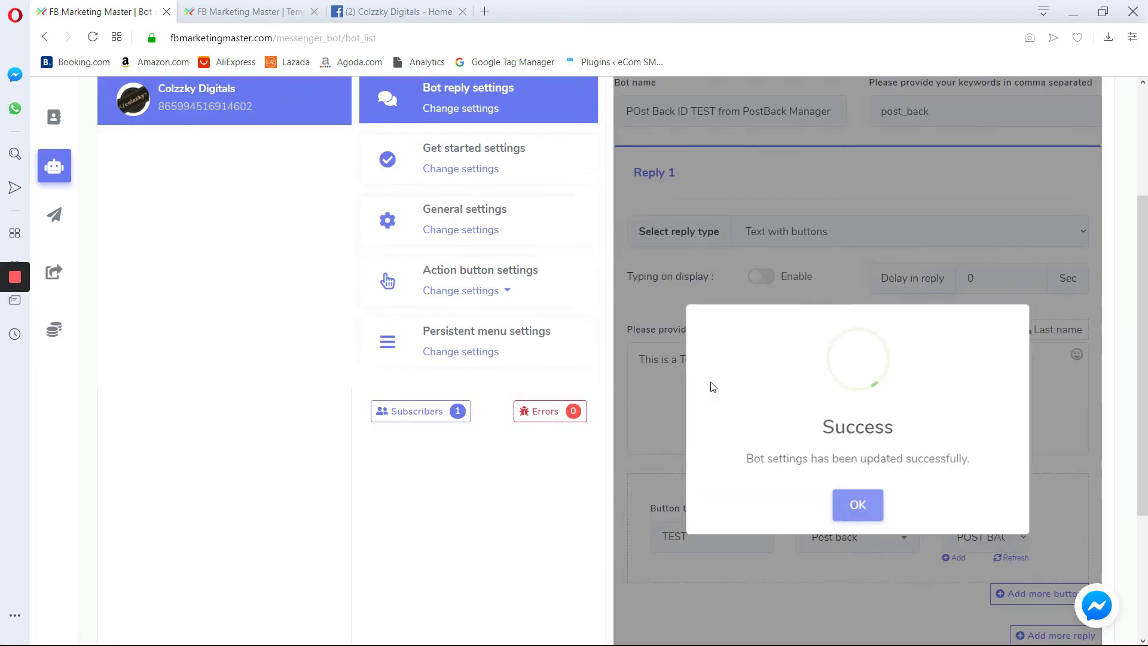
click(860, 598)
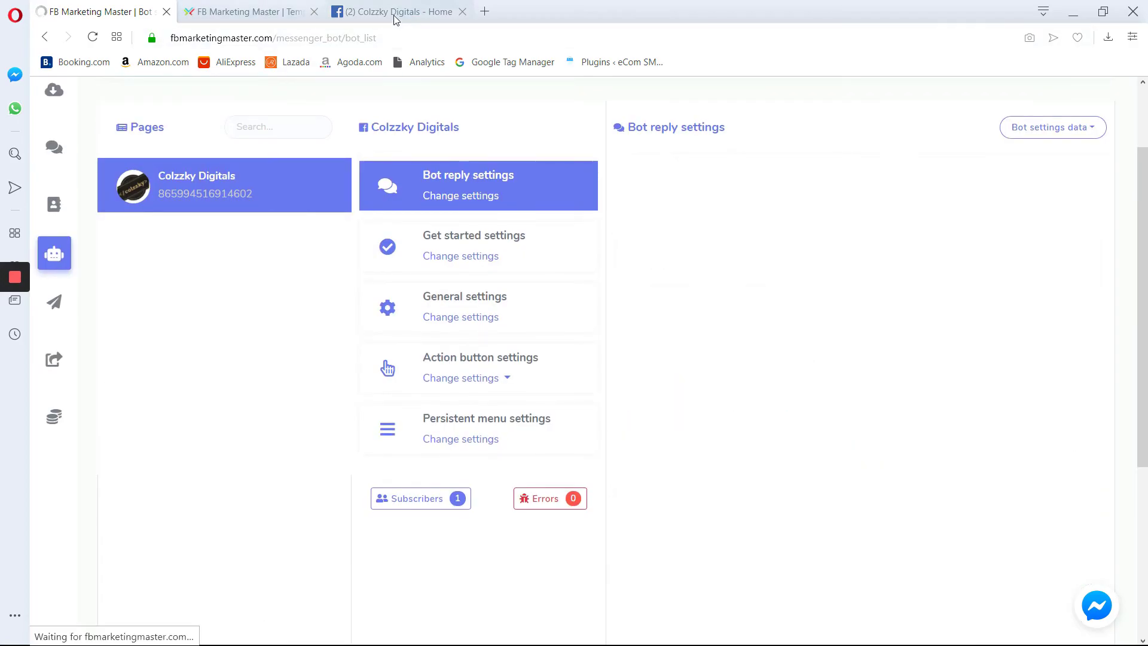
Switch to the Facebook page chat, send "post_back", choose the TEST button and examine the returned content
click(392, 12)
click(789, 612)
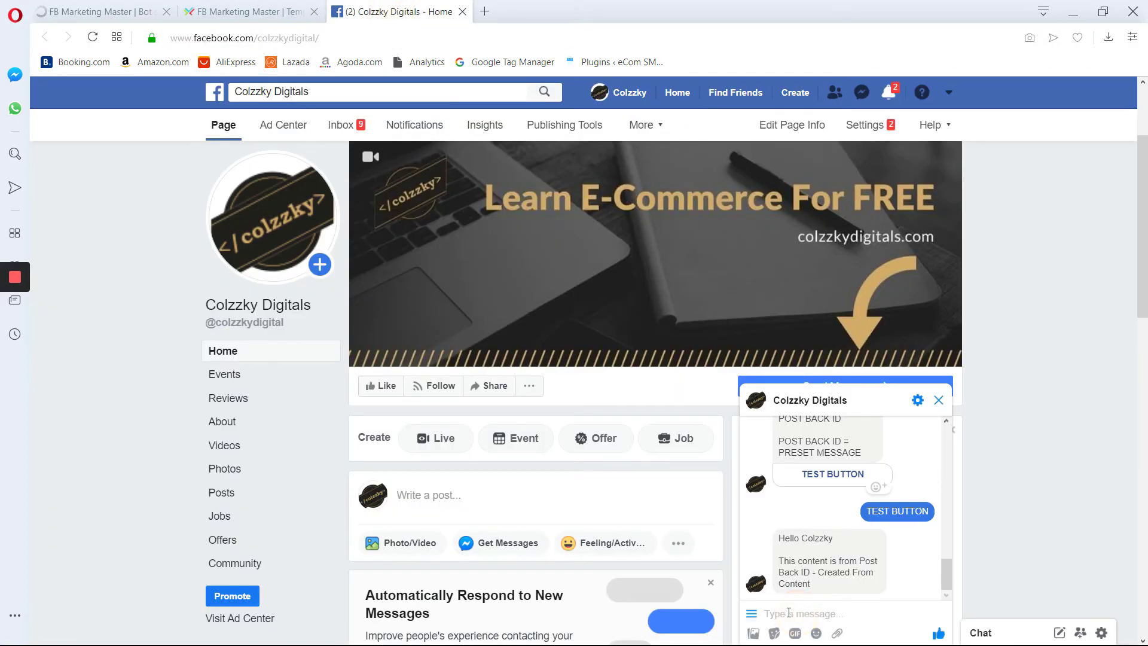
text(post)
key(Return)
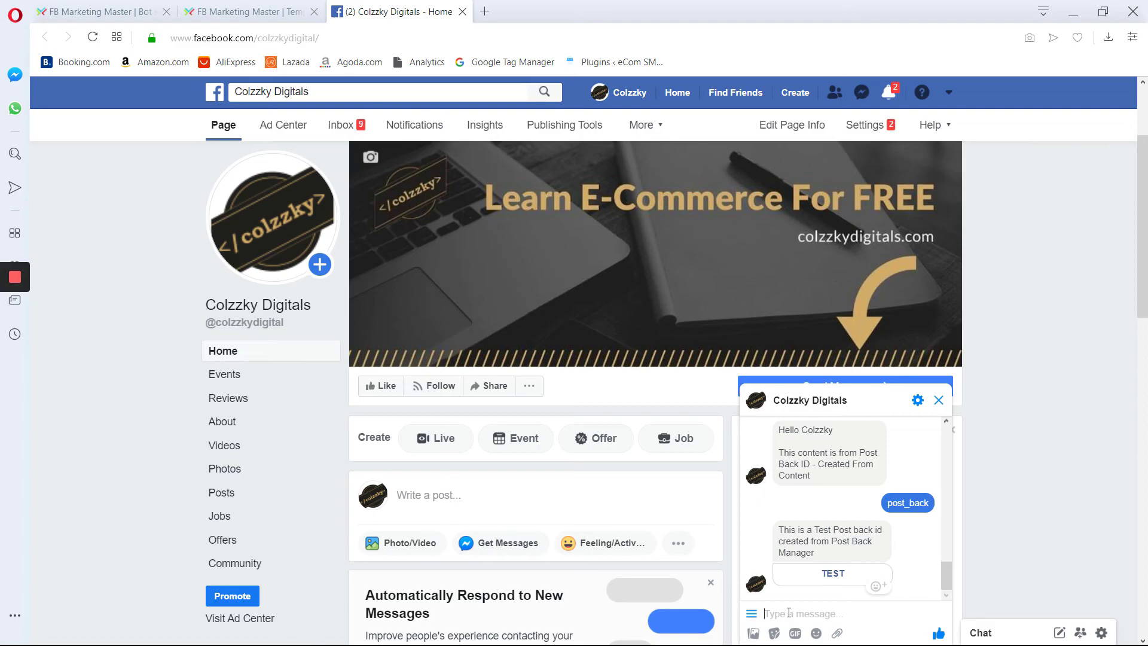
click(833, 574)
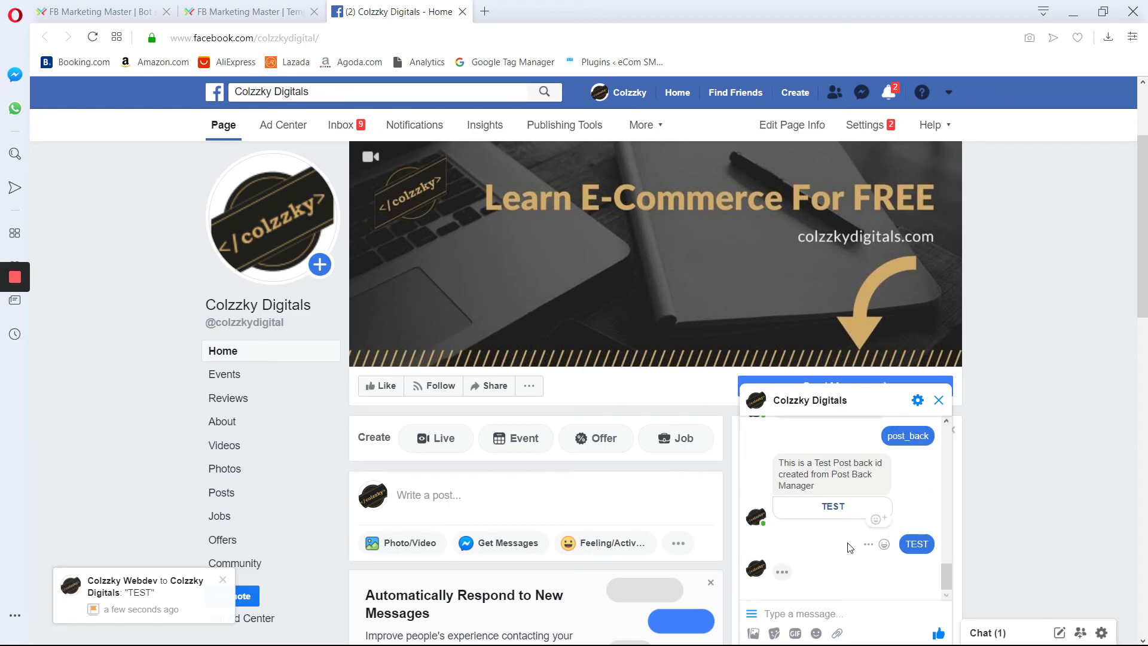
drag(831, 473, 842, 482)
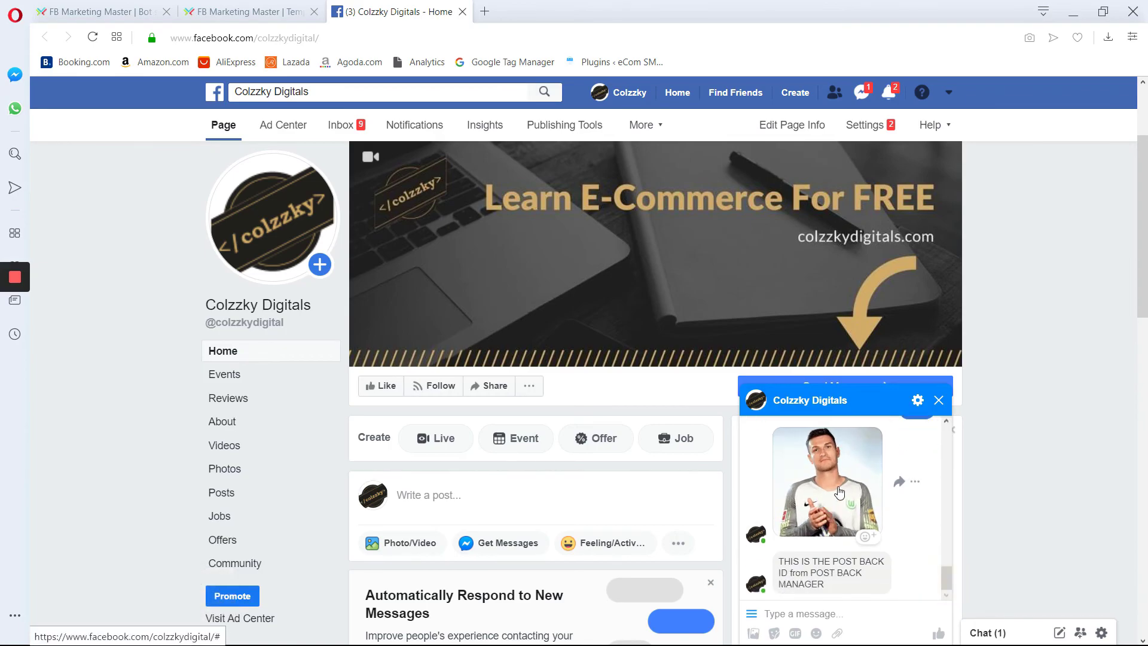
drag(791, 561, 846, 583)
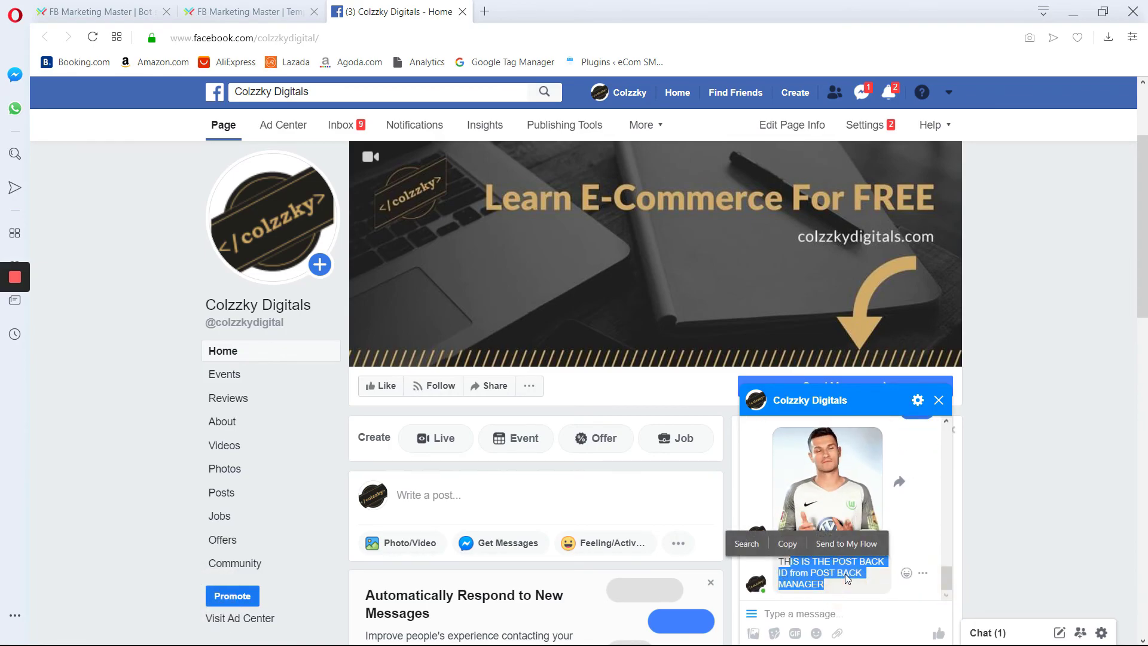
click(845, 591)
mouse_move(946, 581)
mouse_down()
mouse_move(946, 568)
mouse_move(944, 595)
mouse_up()
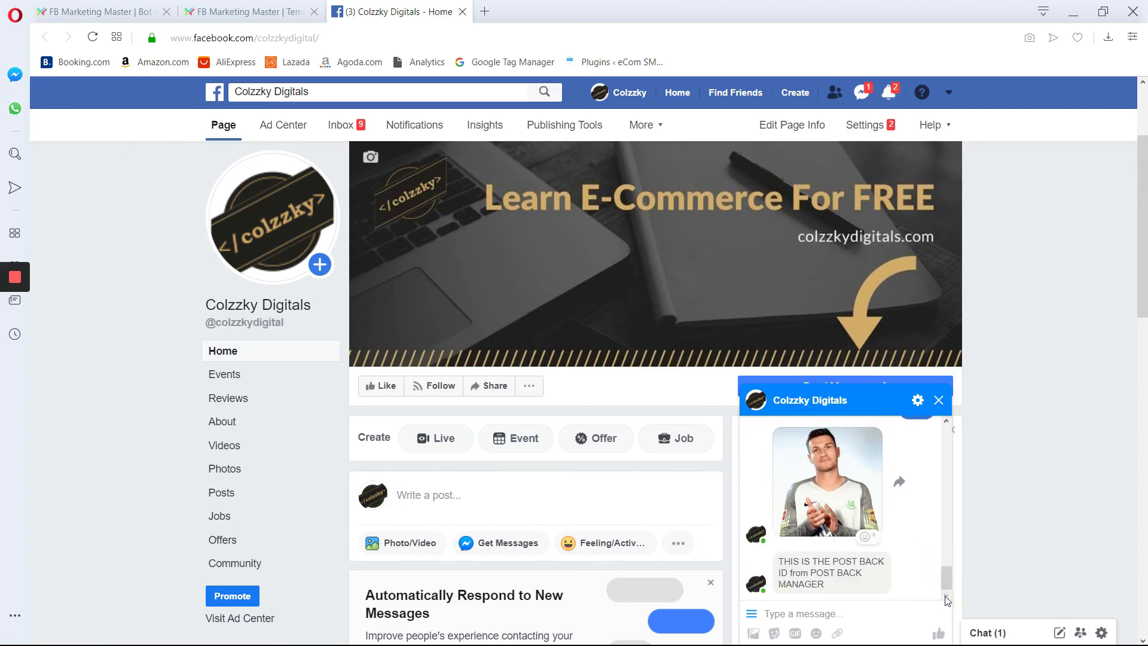